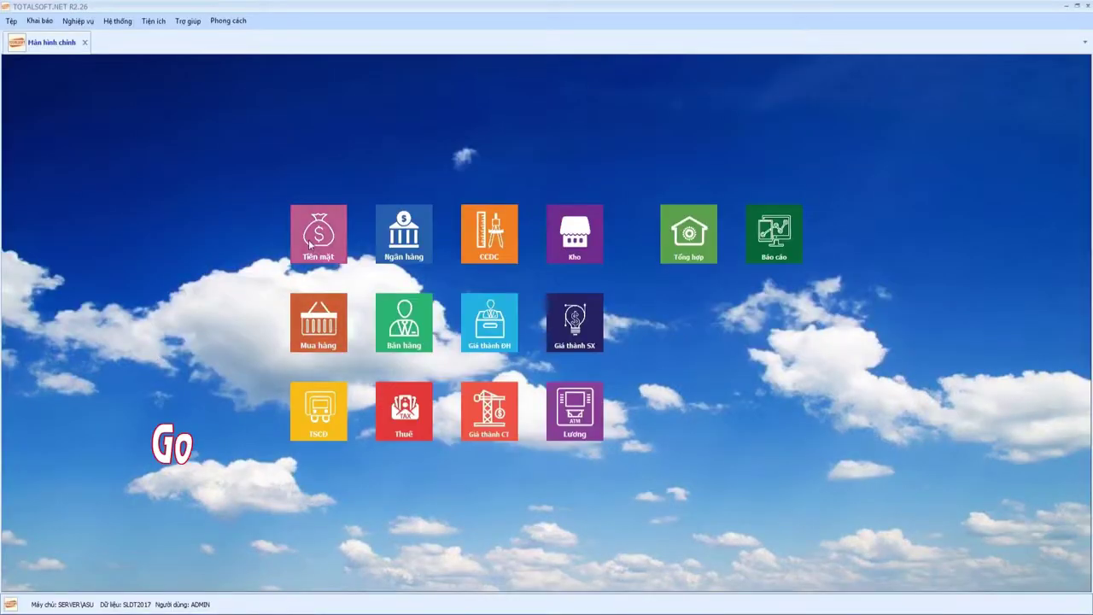
# Step: Open a new cash receipt and filter its payer list by the name fragment "Hải"
pyautogui.click(308, 239)
pyautogui.click(368, 318)
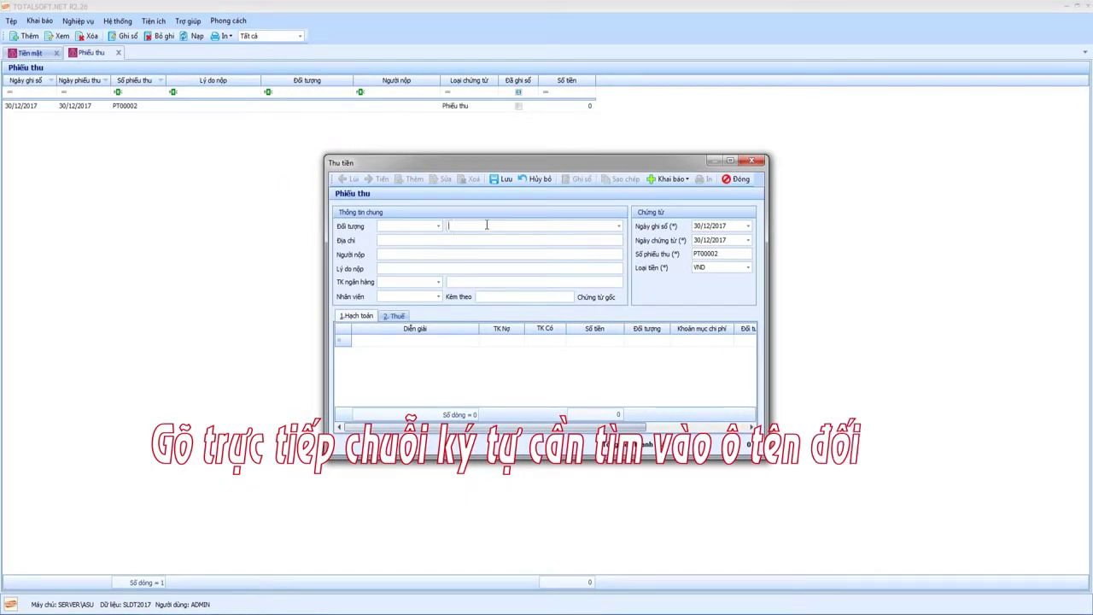
pyautogui.click(487, 225)
pyautogui.write('Hải')
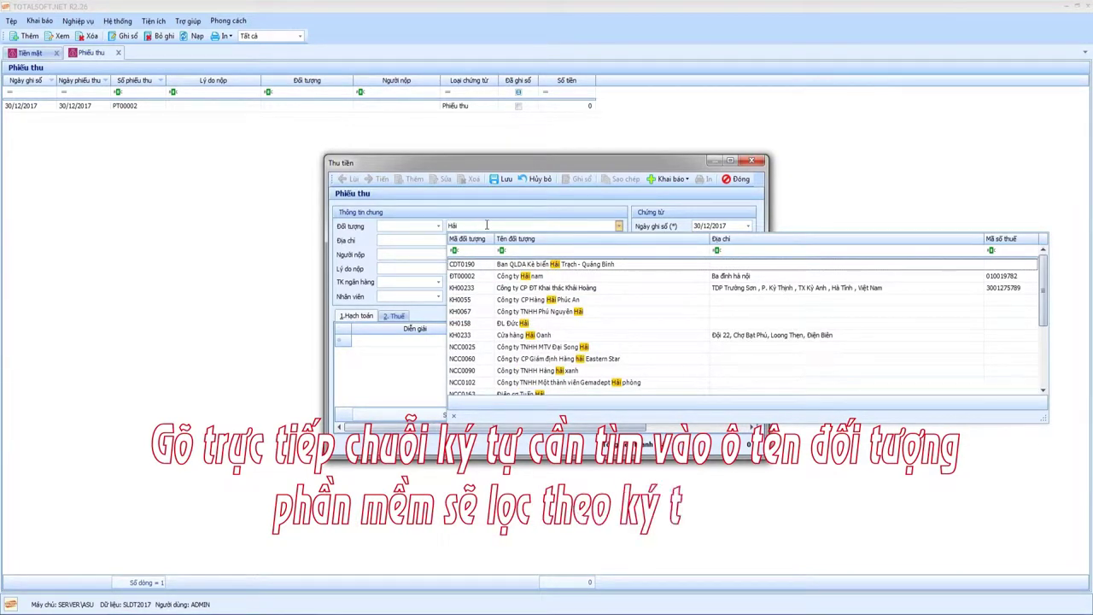
# Step: Filter the receipt's payer names by "Trang" instead and choose Công ty TNHH Trang Thơ
pyautogui.press('BackSpace')
pyautogui.press('BackSpace')
pyautogui.press('BackSpace')
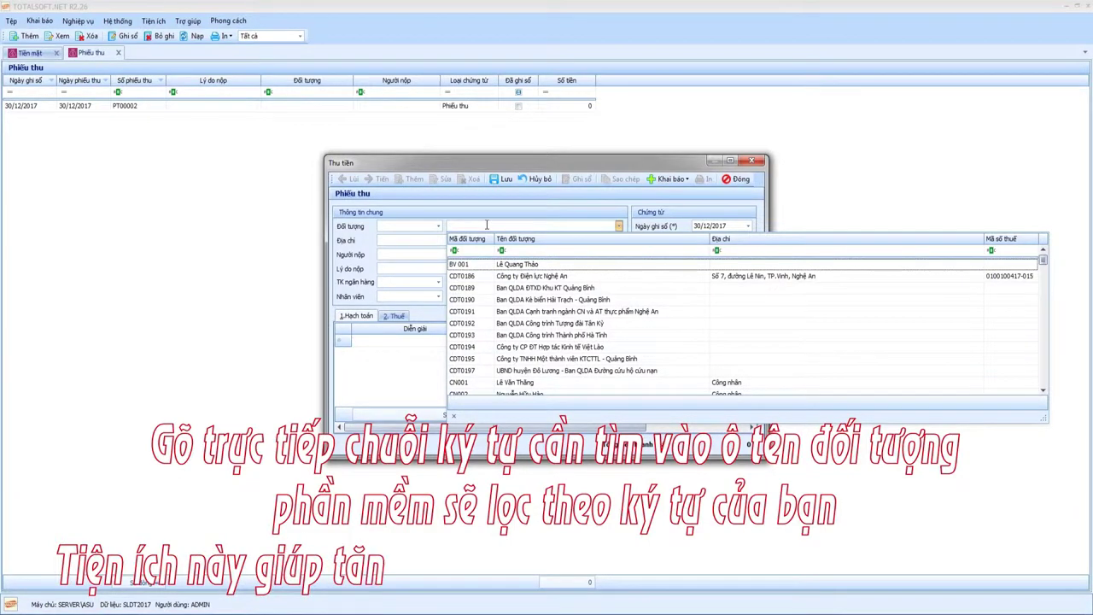
pyautogui.write('Trang')
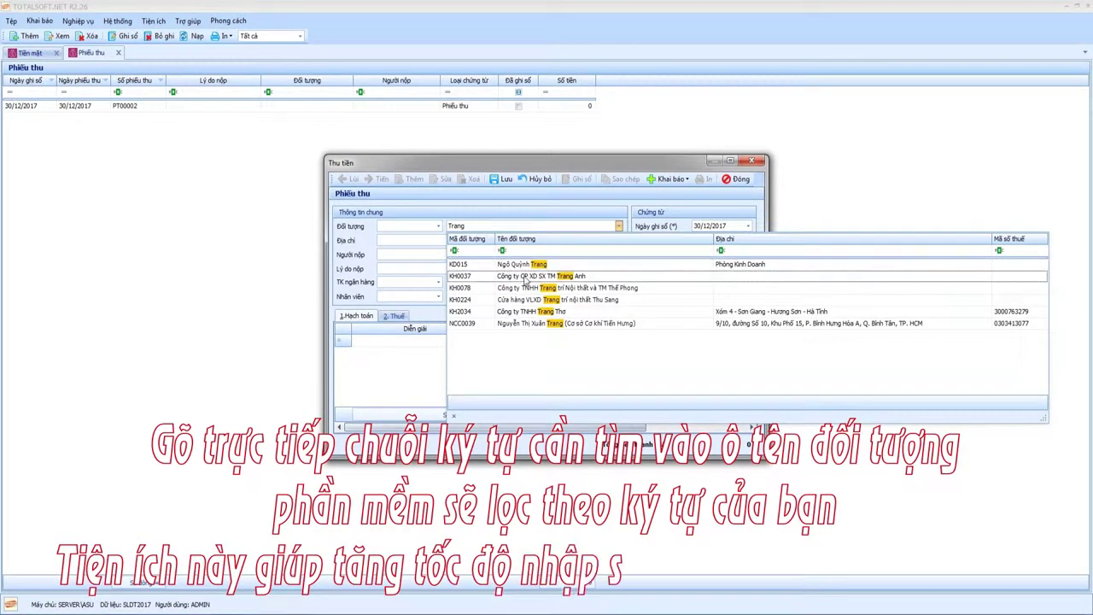
pyautogui.click(540, 312)
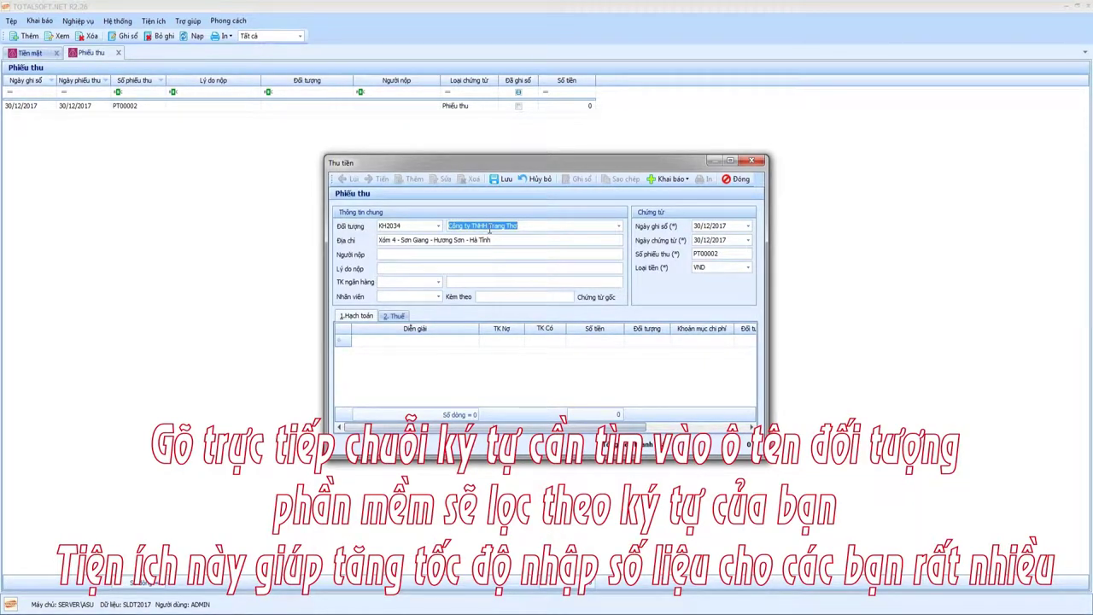
# Step: Filter the payer names by "Hàng" and choose Công ty TNHH TM XD Mạnh Thắng (Cửa hàng số 1)
pyautogui.write('Hàng')
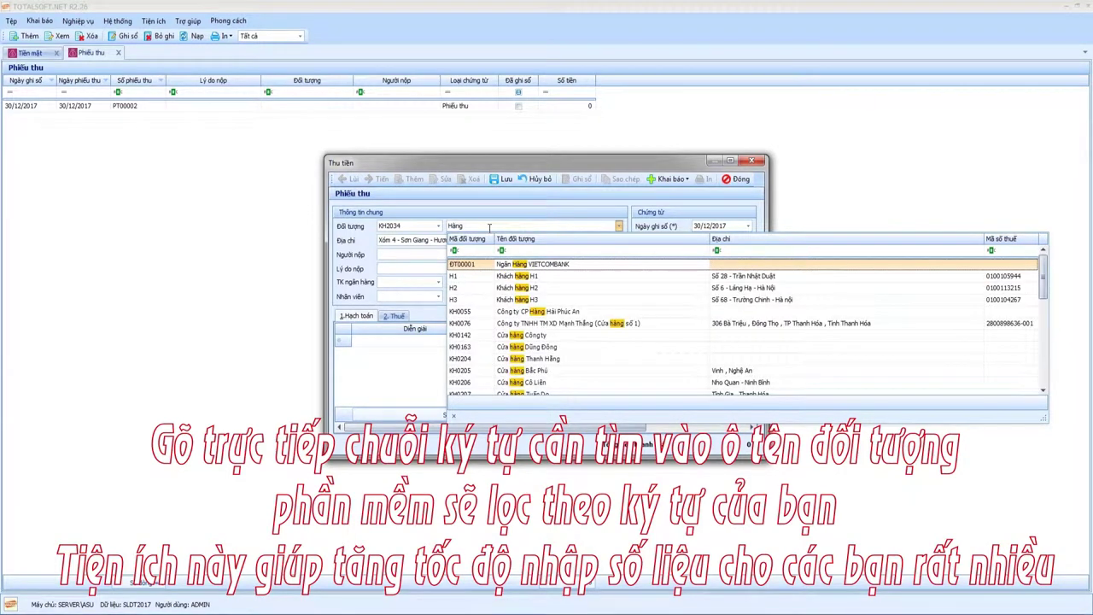
pyautogui.scroll(-1, 546, 340)
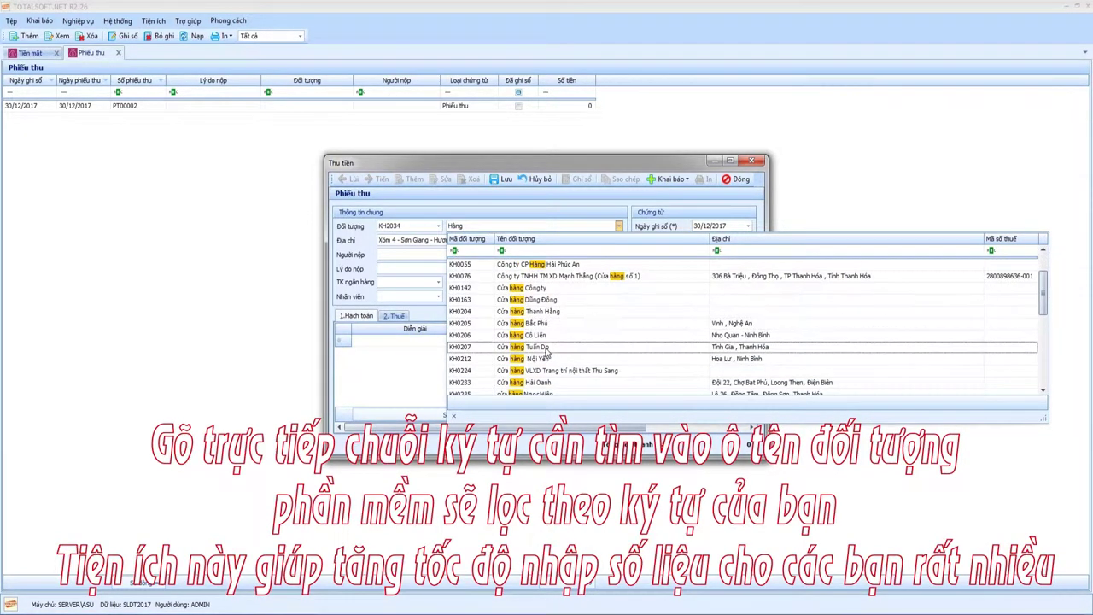
pyautogui.scroll(1, 547, 340)
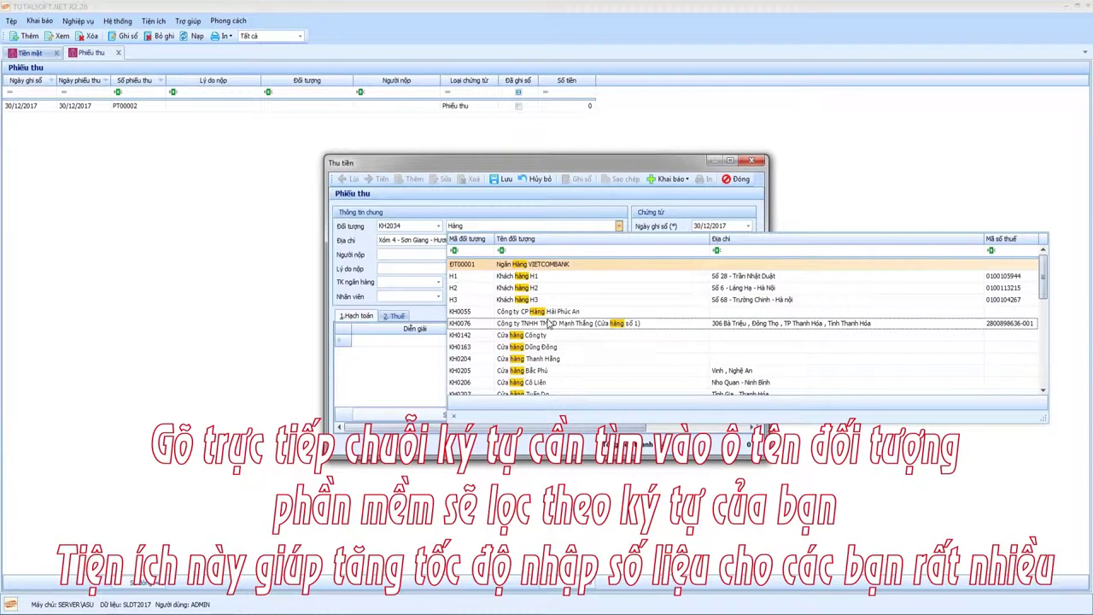
pyautogui.click(551, 325)
pyautogui.click(550, 324)
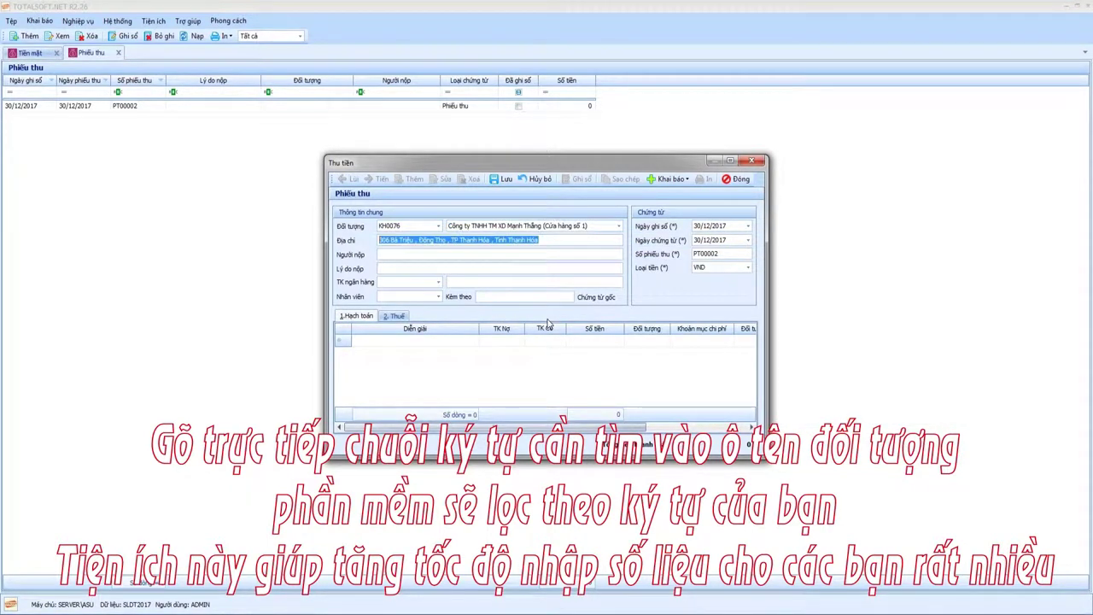
# Step: Pass through the receipt's remaining general fields and close the receipt without saving it
pyautogui.press('Tab')
pyautogui.press('Tab')
pyautogui.press('Tab')
pyautogui.press('Tab')
pyautogui.press('Tab')
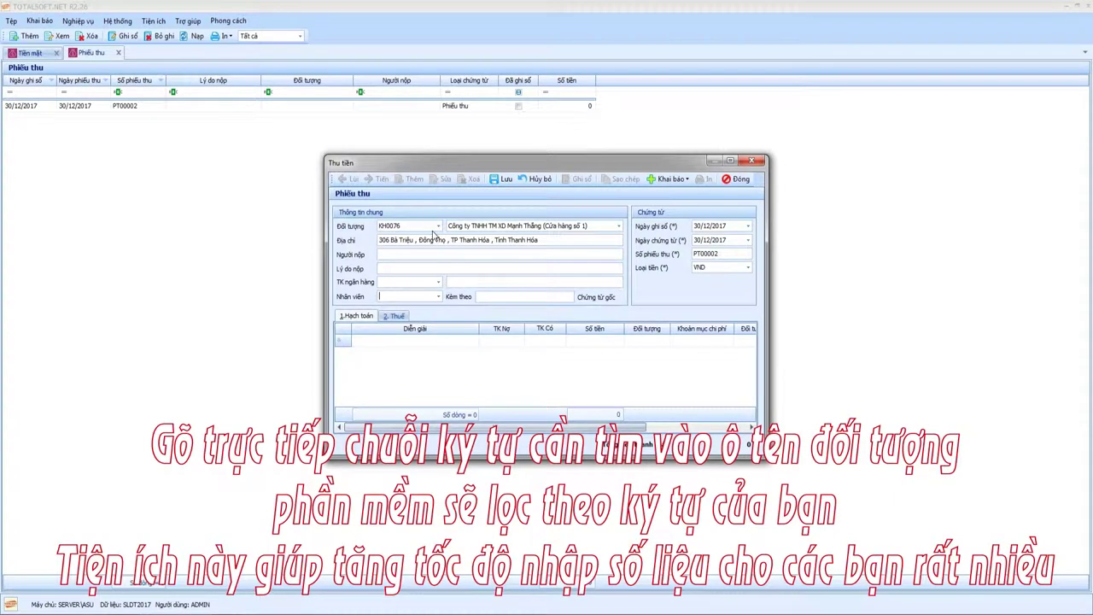
pyautogui.click(736, 179)
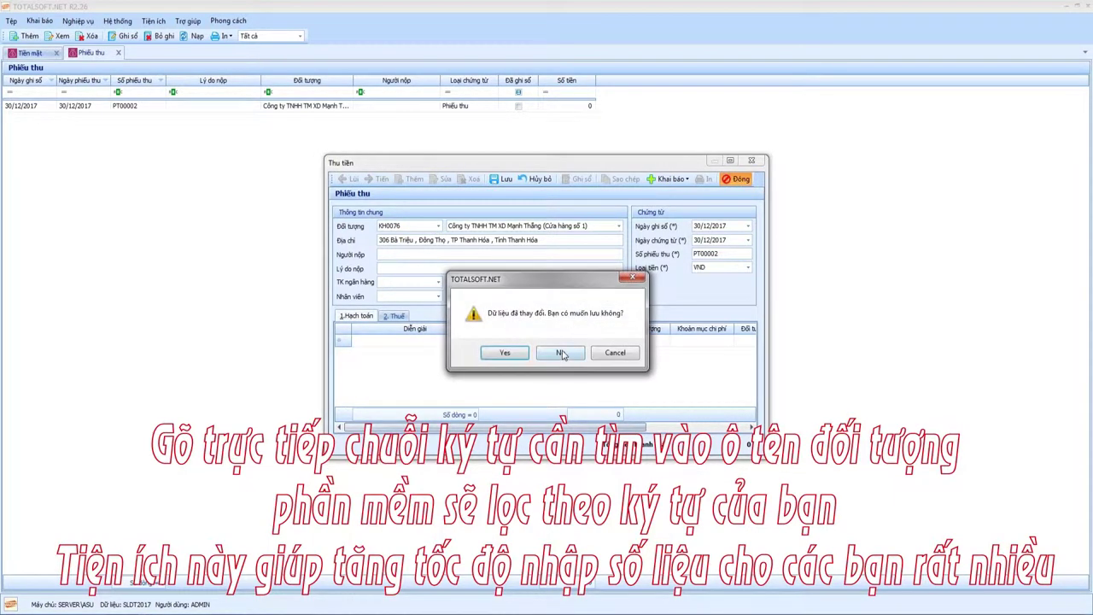
pyautogui.click(560, 353)
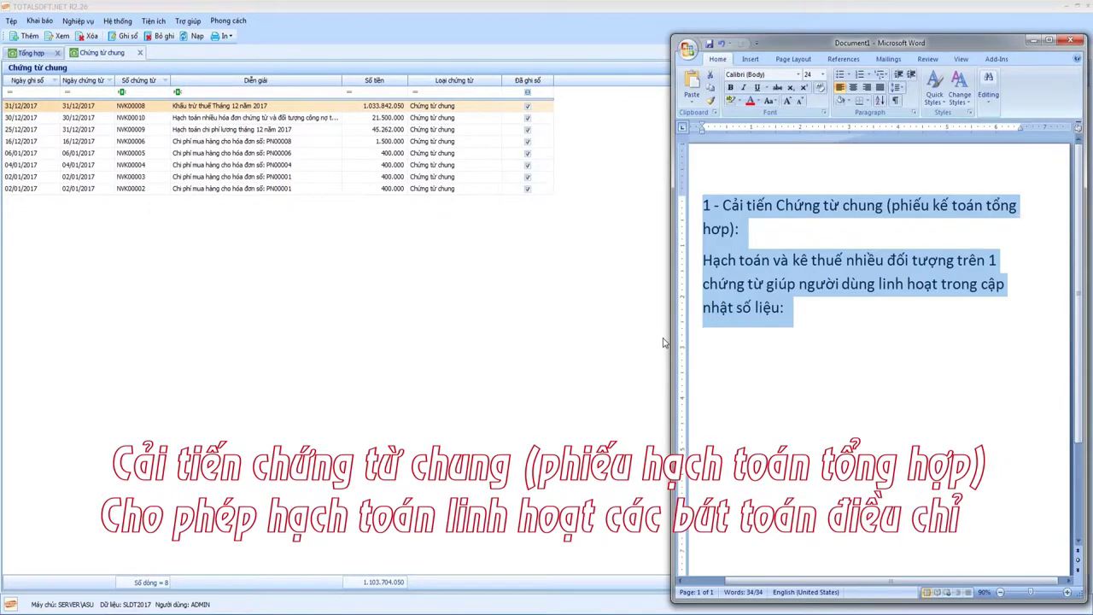
# Step: Switch to the Microsoft Word document and select all of its text
pyautogui.click(746, 327)
pyautogui.hotkey('ctrl', 'a')
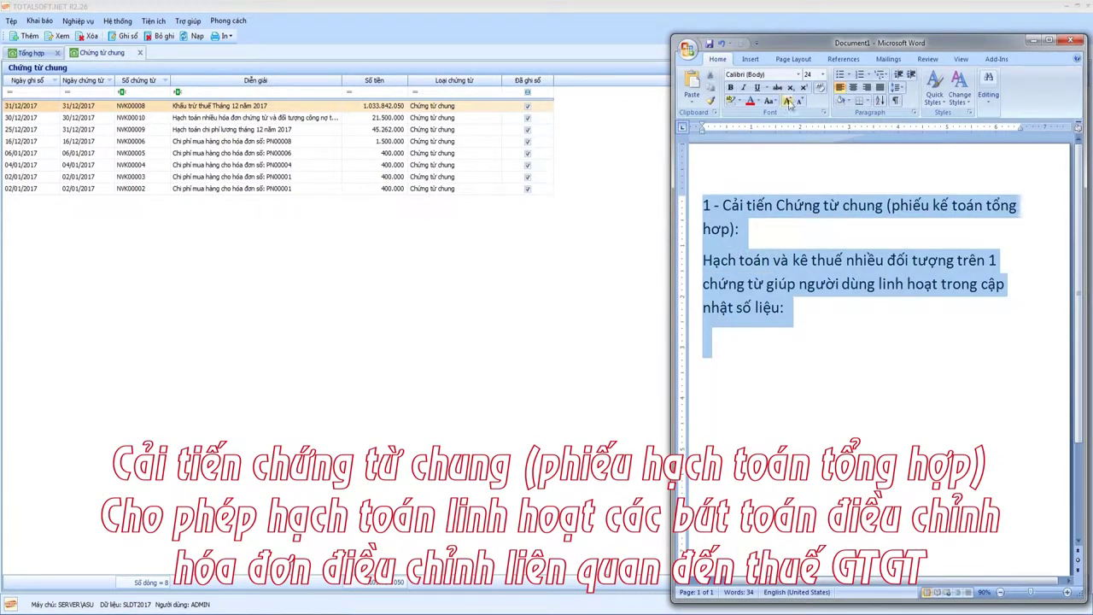
# Step: Describe the general voucher's first accounting line as "Hạch toán điều chỉnh ông thứ nhất"
pyautogui.click(431, 308)
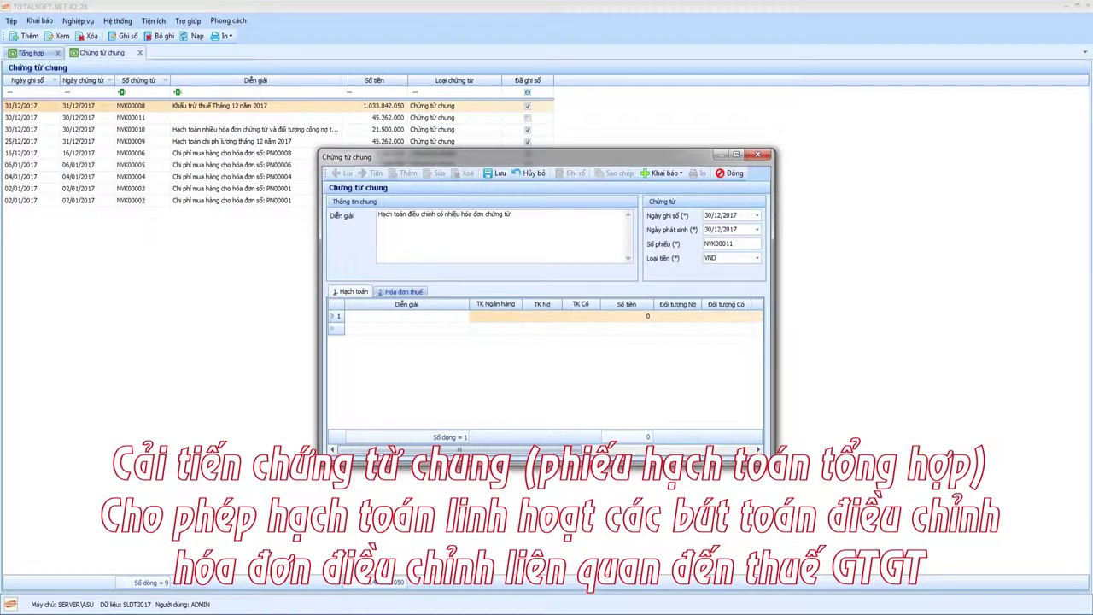
pyautogui.click(449, 315)
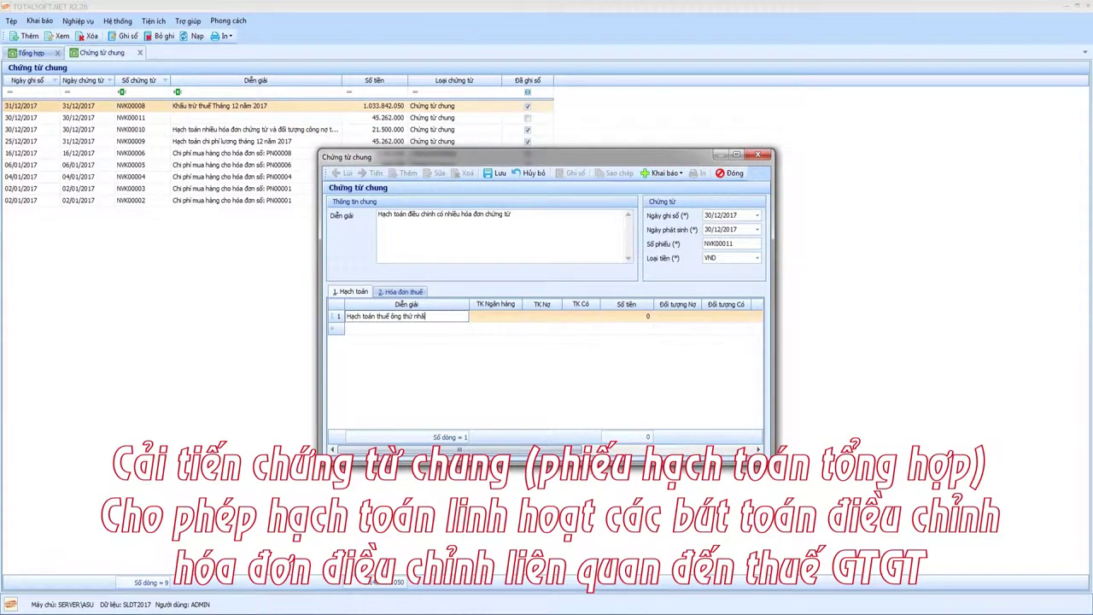
pyautogui.press('BackSpace')
pyautogui.press('BackSpace')
pyautogui.press('BackSpace')
pyautogui.press('BackSpace')
pyautogui.press('BackSpace')
pyautogui.press('BackSpace')
pyautogui.press('BackSpace')
pyautogui.press('BackSpace')
pyautogui.press('BackSpace')
pyautogui.press('BackSpace')
pyautogui.press('BackSpace')
pyautogui.press('BackSpace')
pyautogui.press('BackSpace')
pyautogui.press('BackSpace')
pyautogui.press('BackSpace')
pyautogui.press('BackSpace')
pyautogui.write('ở')
pyautogui.press('Tab')
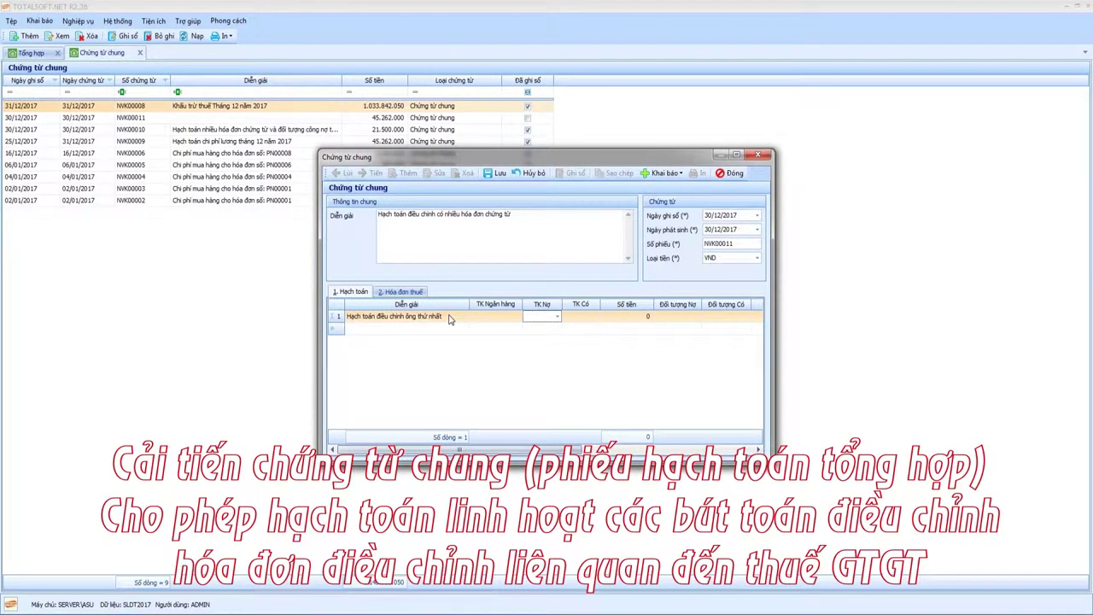
# Step: Give the first accounting line debit account 6277, credit account 33111 and an amount of 20.000.000
pyautogui.write('6277')
pyautogui.press('Tab')
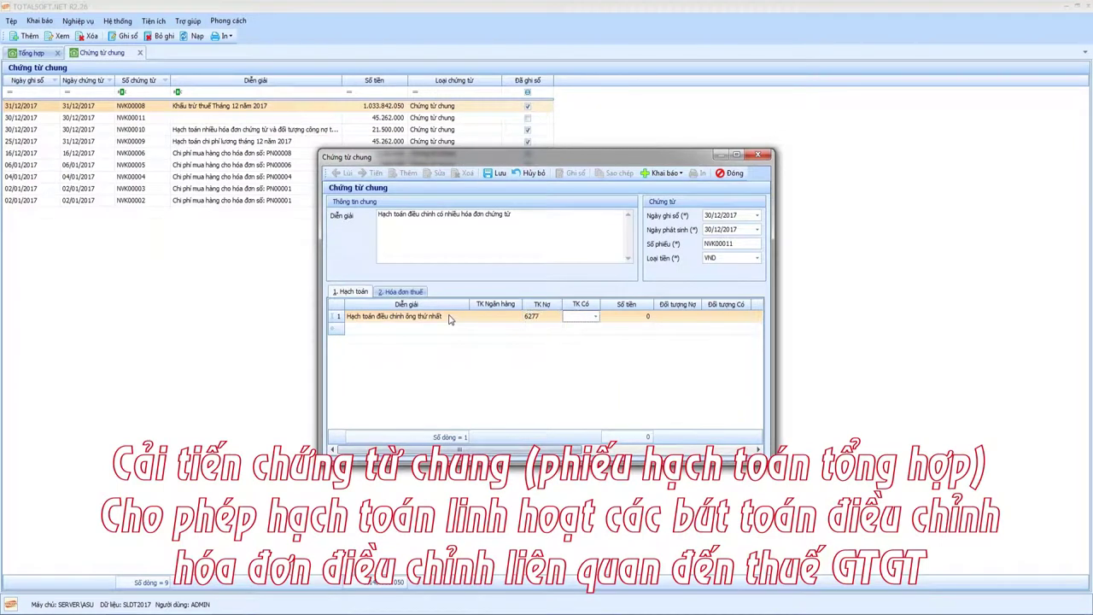
pyautogui.write('33111')
pyautogui.press('Tab')
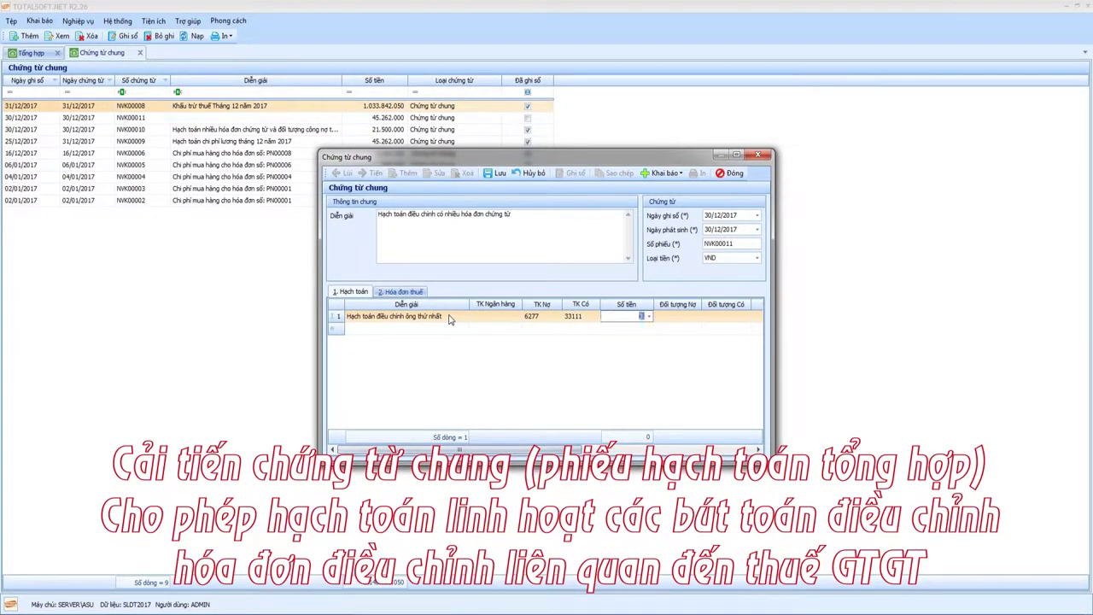
pyautogui.write('20.000.000')
pyautogui.press('Tab')
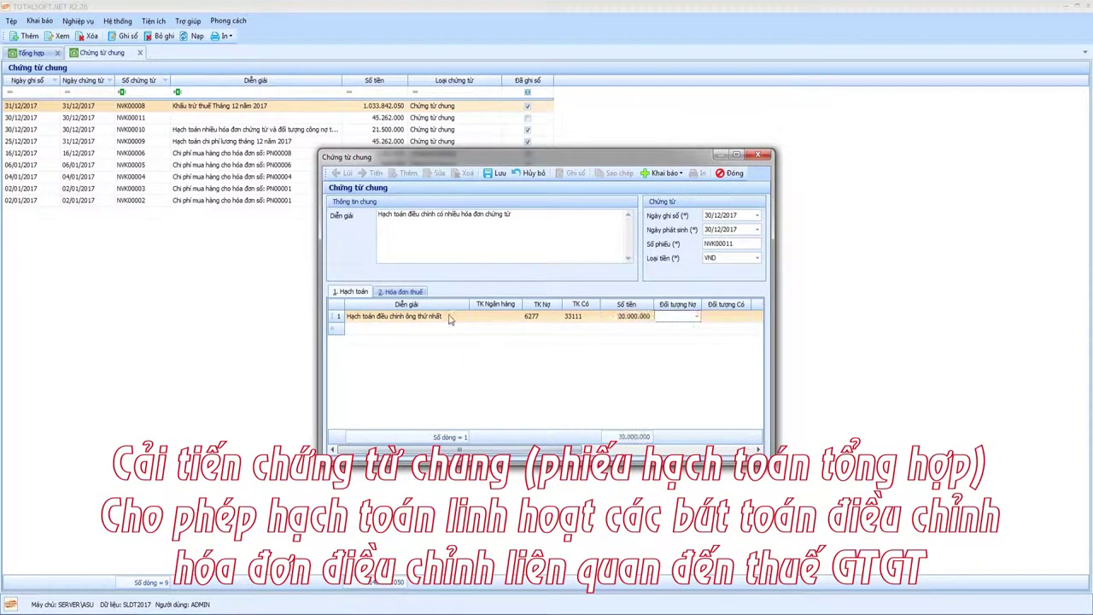
# Step: Filter the first line's debit objects by "ông" and choose Công ty TNHH Một thành viên KTCTTL - Quảng Bình
pyautogui.click(696, 316)
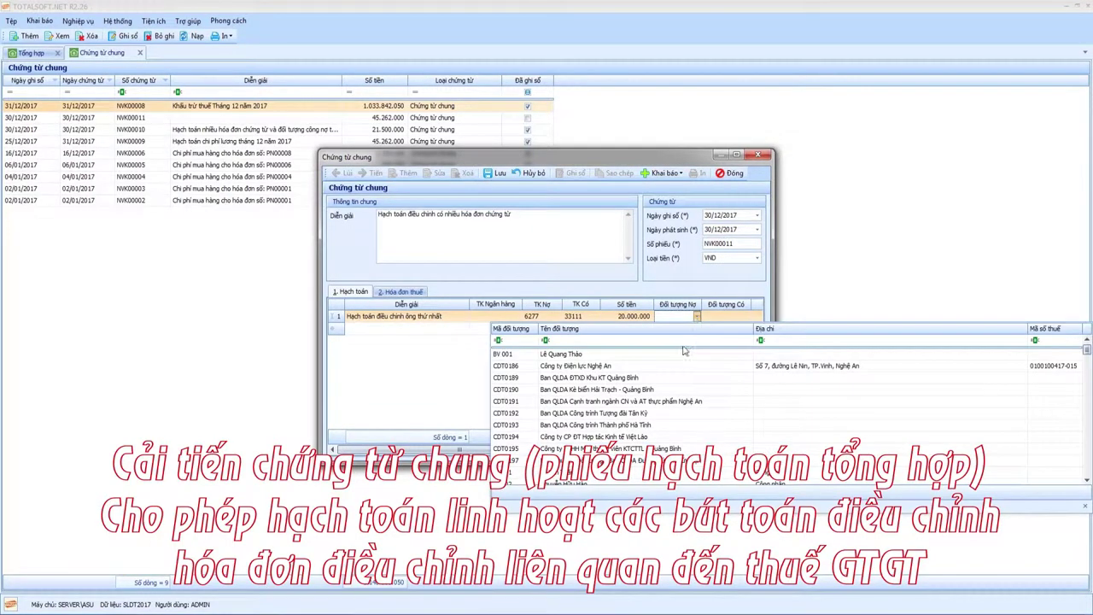
pyautogui.write('ông')
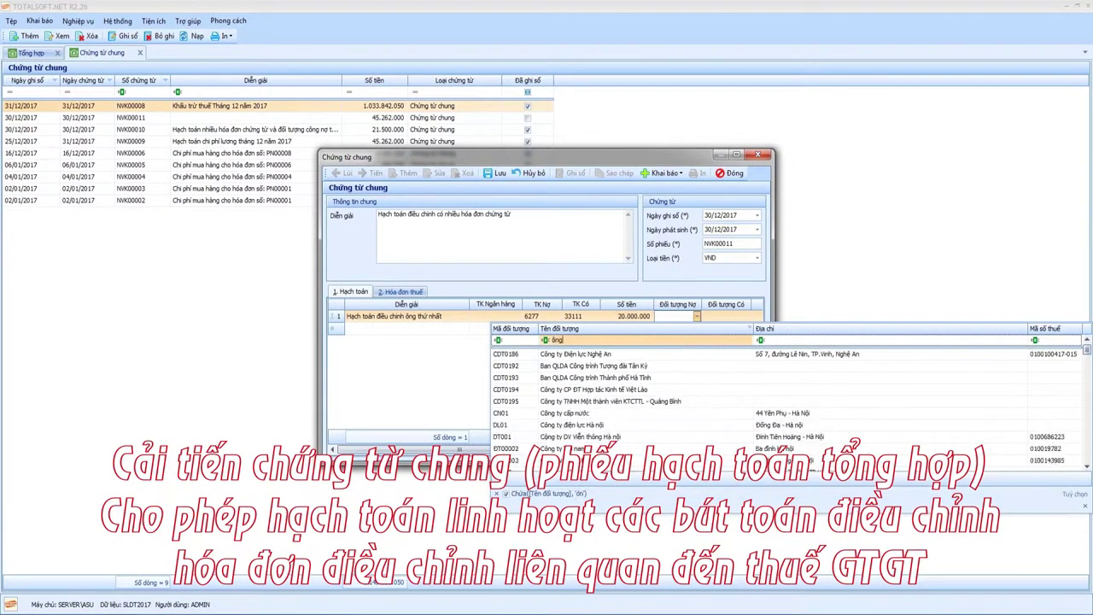
pyautogui.click(589, 401)
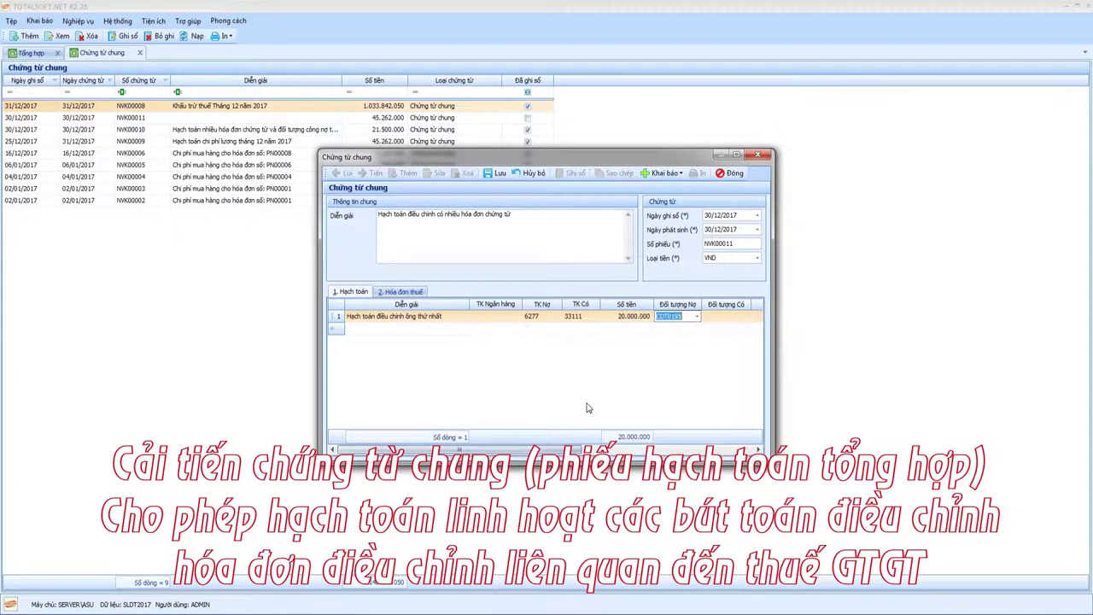
# Step: Add a second accounting line described "Hạc toán" with debit account 6278
pyautogui.click(415, 330)
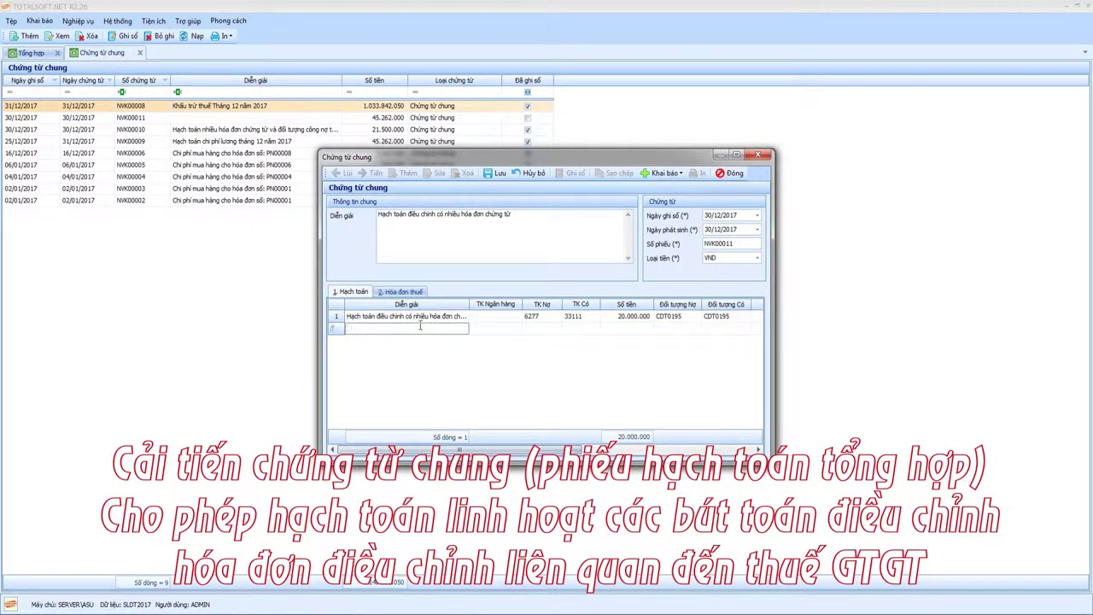
pyautogui.write('Hạc toan')
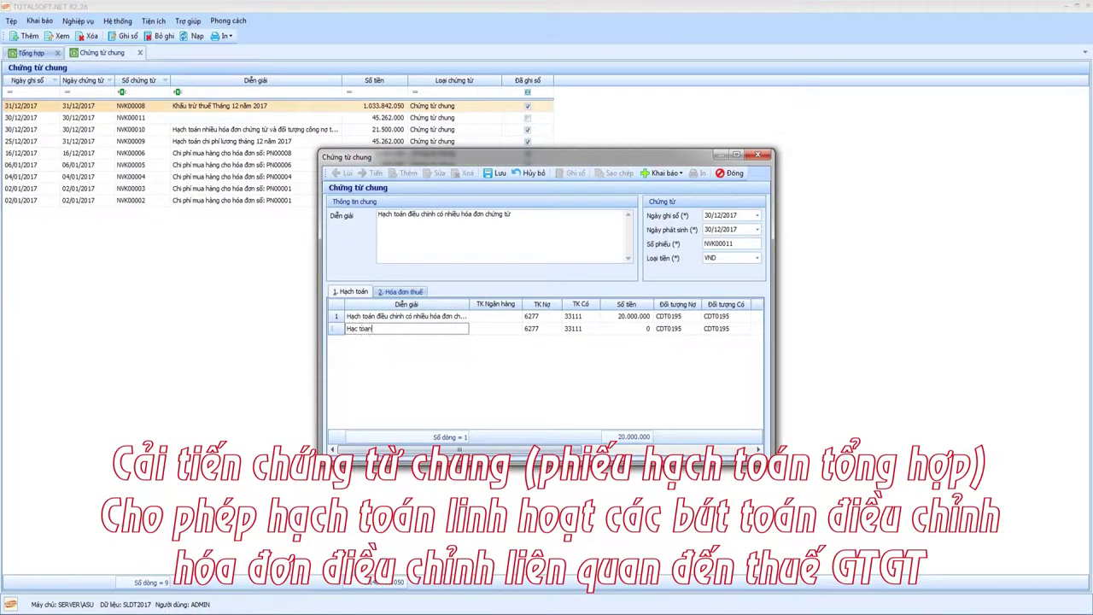
pyautogui.press('Tab')
pyautogui.press('Tab')
pyautogui.press('Tab')
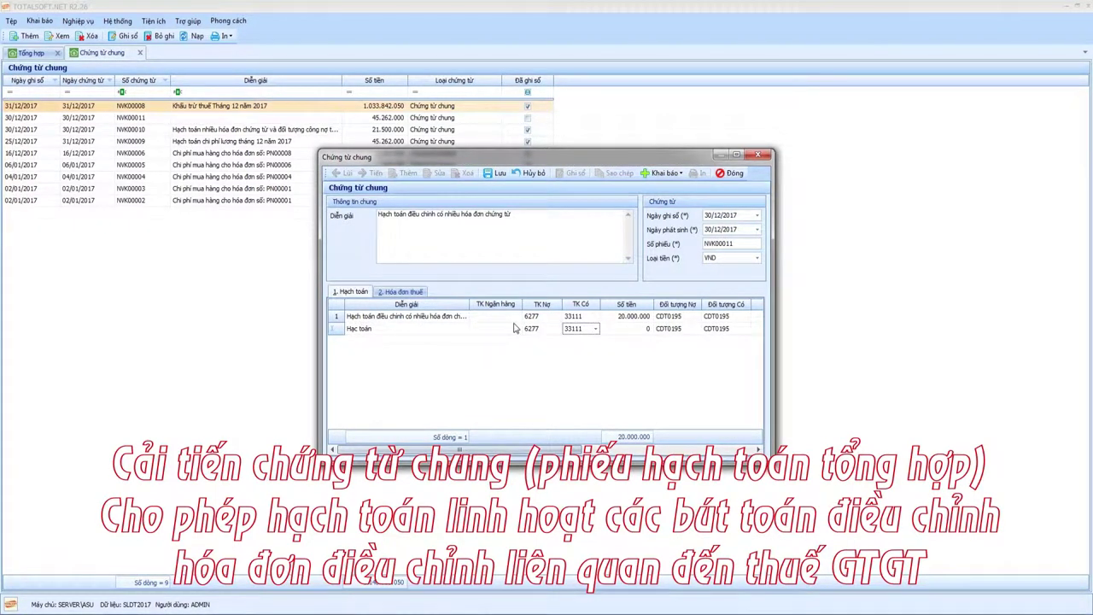
pyautogui.hotkey('shift', 'Tab')
pyautogui.hotkey('alt', 'Down')
pyautogui.press('Down')
pyautogui.press('Tab')
pyautogui.press('Tab')
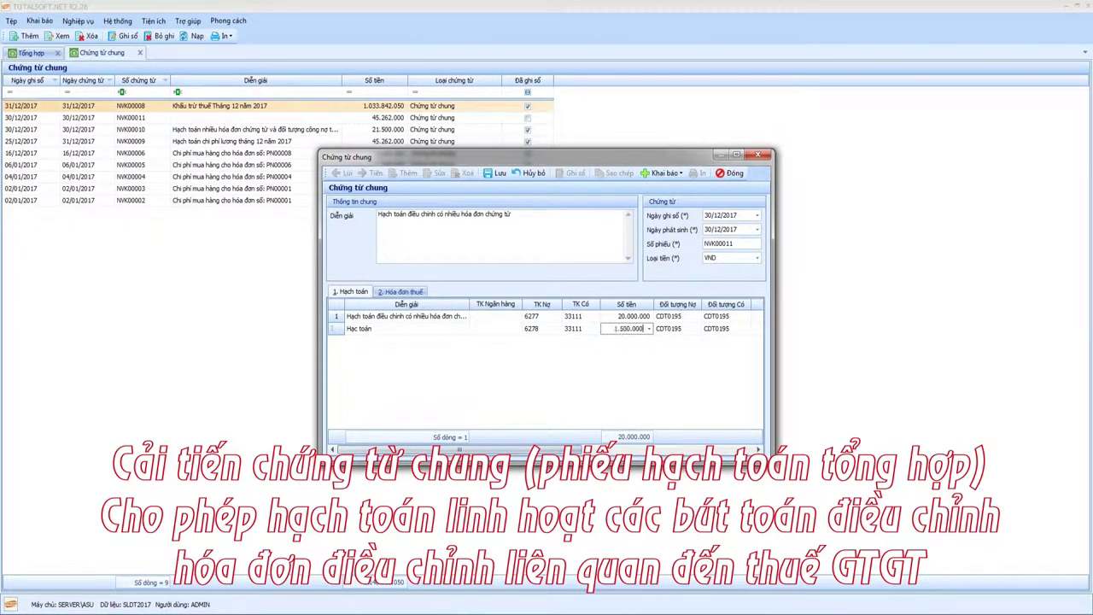
# Step: Set the second line's amount to 1.500.000 and its debit object to Công ty CP Thương mại Hà Phương
pyautogui.write('1500000')
pyautogui.press('Tab')
pyautogui.click(697, 330)
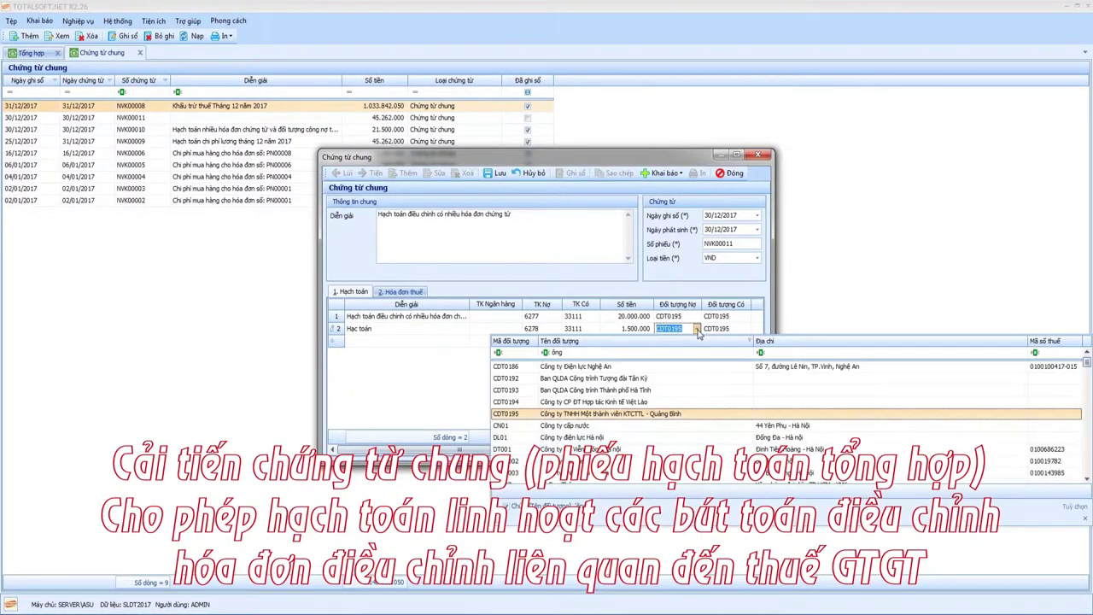
pyautogui.scroll(-5, 619, 425)
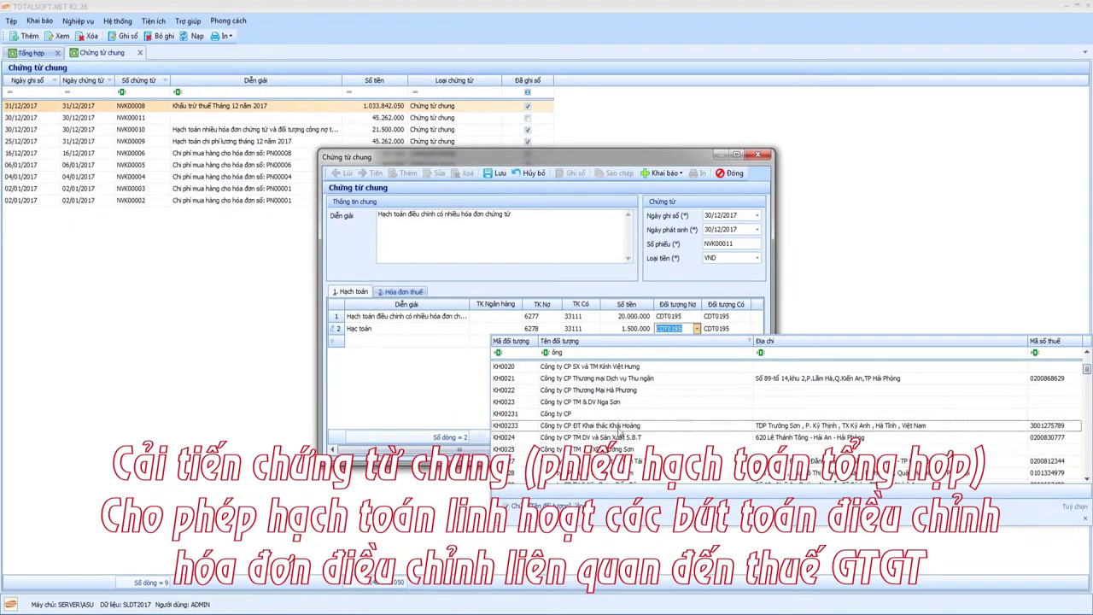
pyautogui.click(608, 390)
pyautogui.press('Tab')
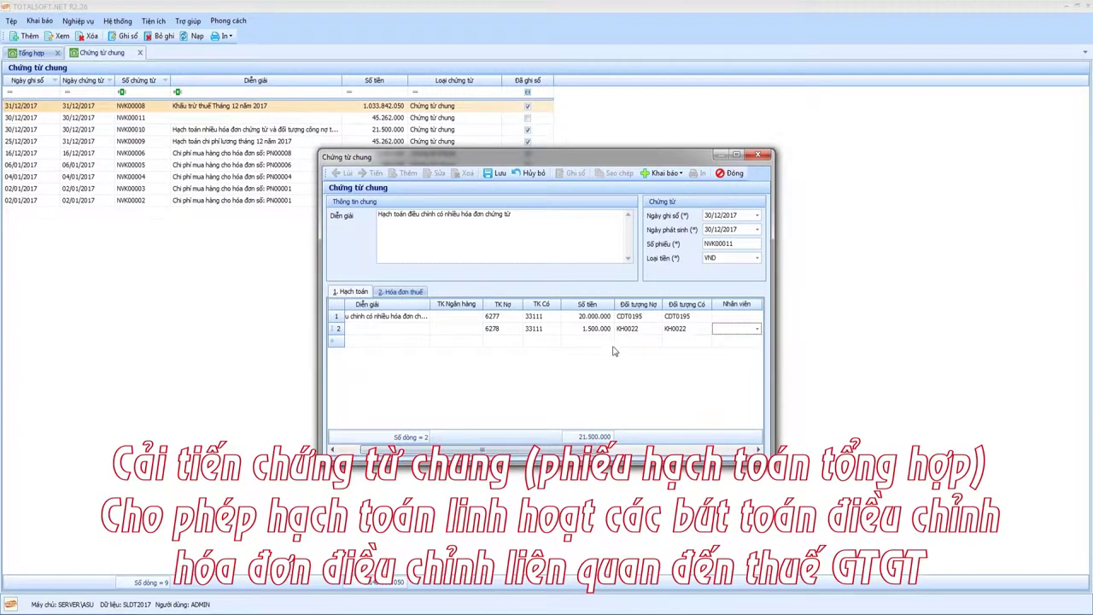
# Step: Set the tax debit account of the voucher's first tax invoice line to 13311
pyautogui.click(401, 291)
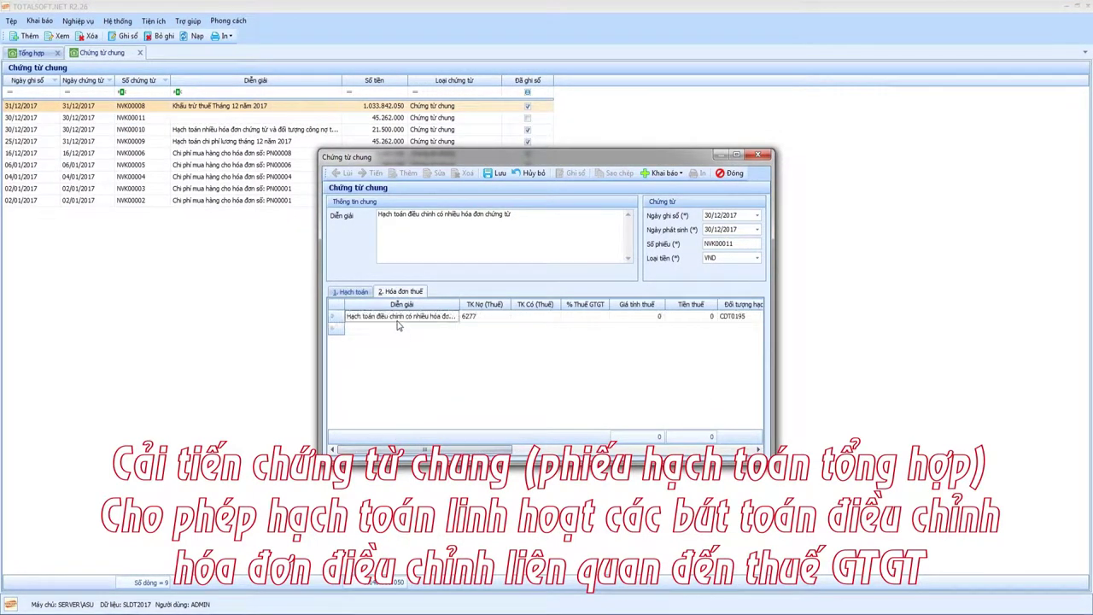
pyautogui.click(478, 317)
pyautogui.click(523, 318)
pyautogui.click(352, 291)
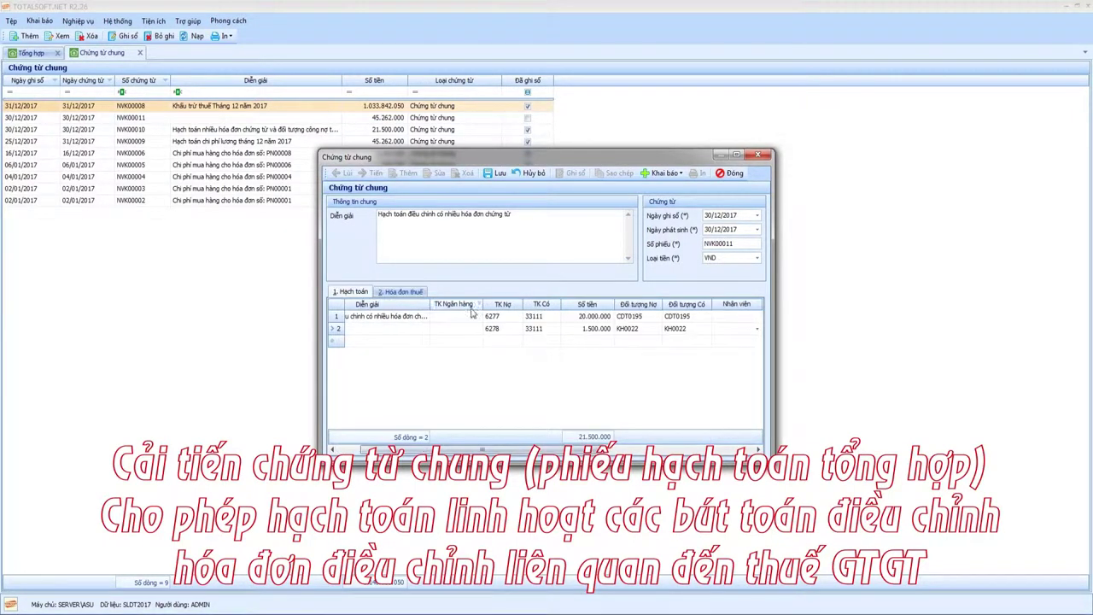
pyautogui.click(402, 291)
pyautogui.click(354, 293)
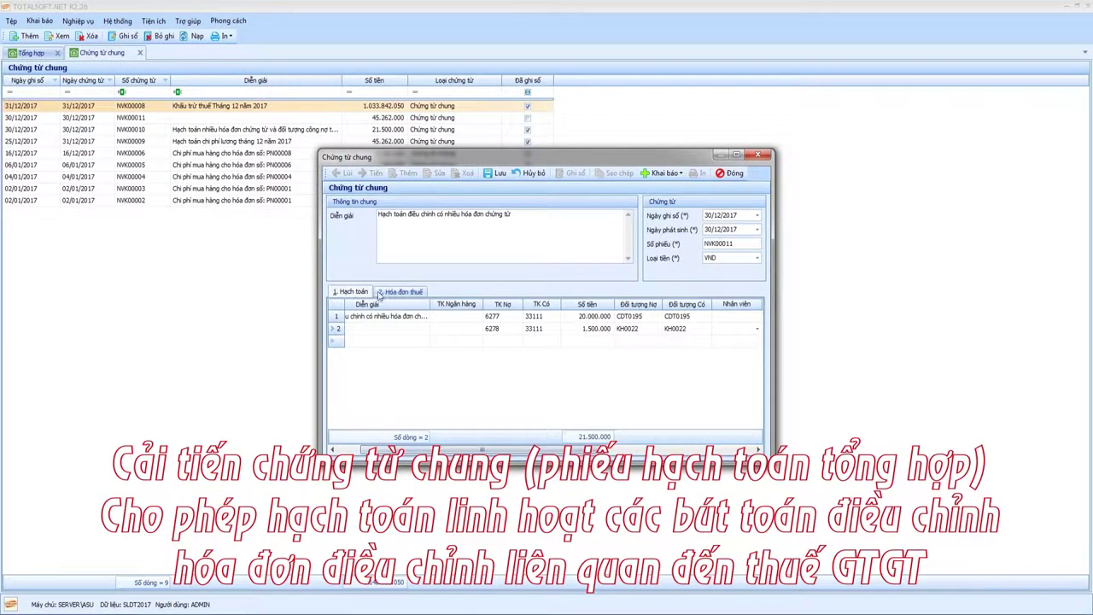
pyautogui.click(399, 292)
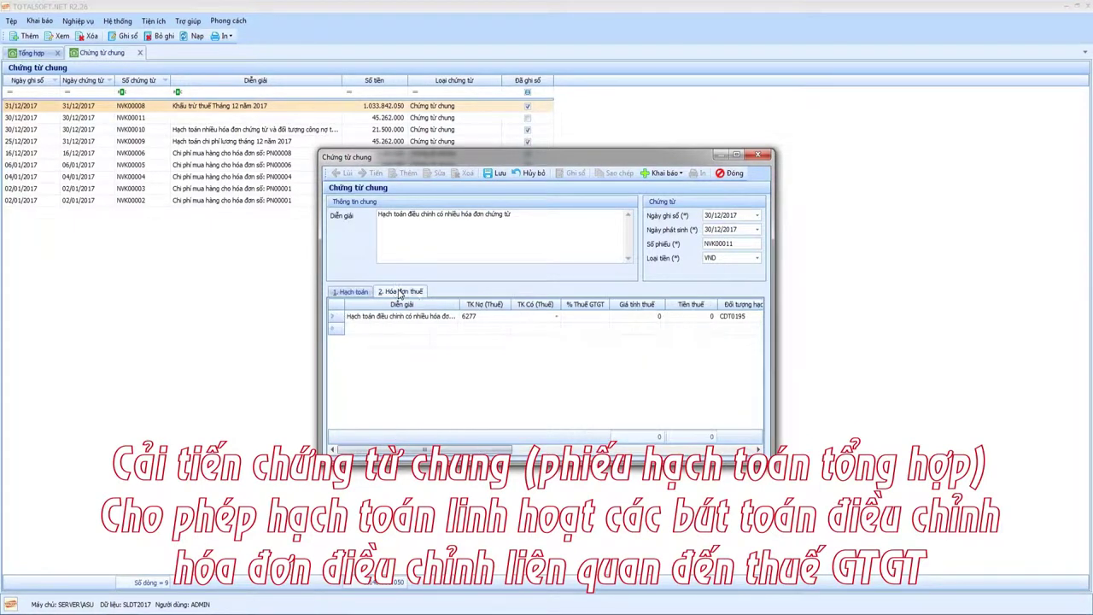
pyautogui.click(492, 319)
pyautogui.write('1331')
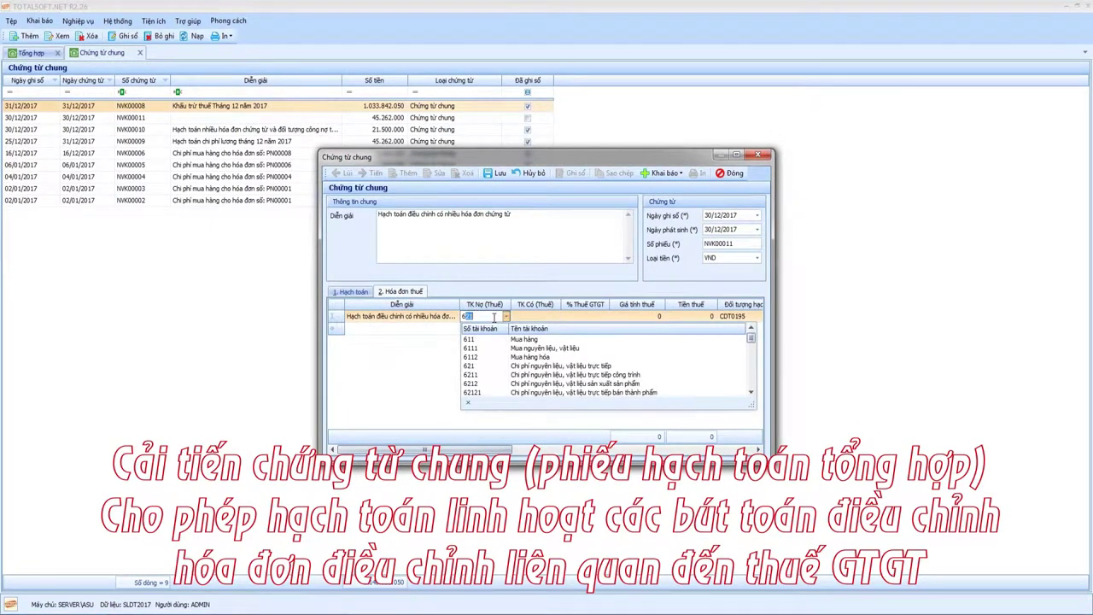
pyautogui.write('1')
pyautogui.press('Tab')
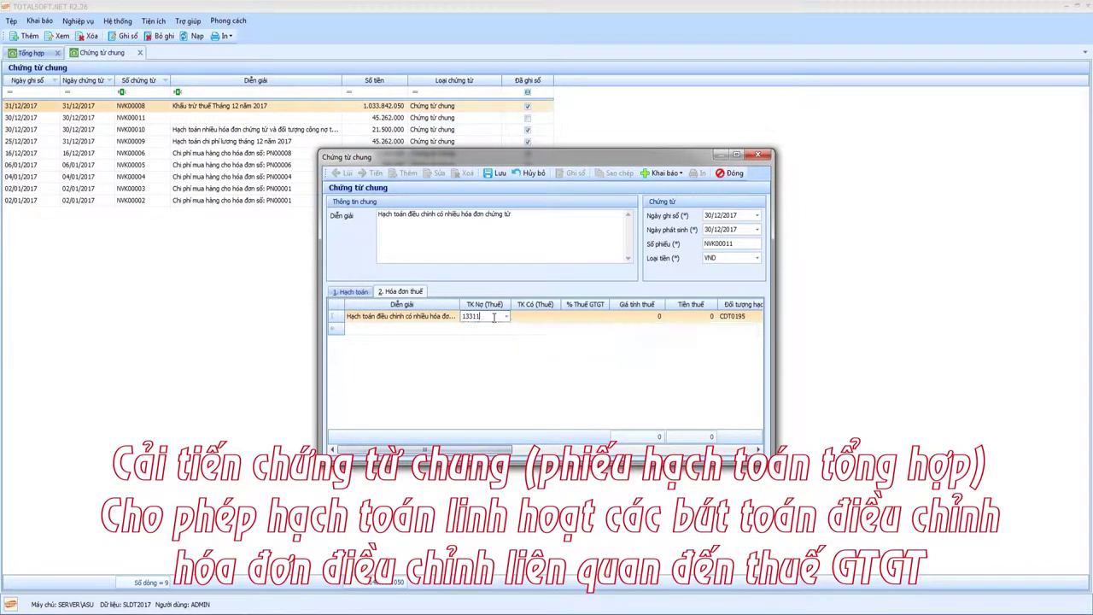
# Step: Set the first tax invoice line's tax credit account to 33111, VAT rate to 10% and taxable value to 20.000.000
pyautogui.write('33111')
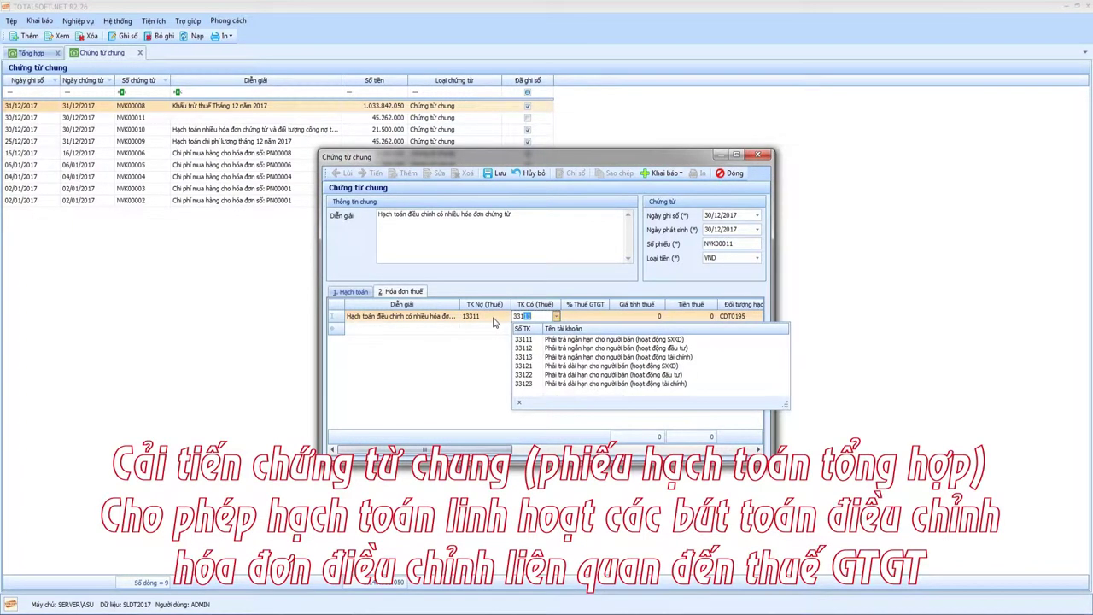
pyautogui.click(586, 318)
pyautogui.write('10')
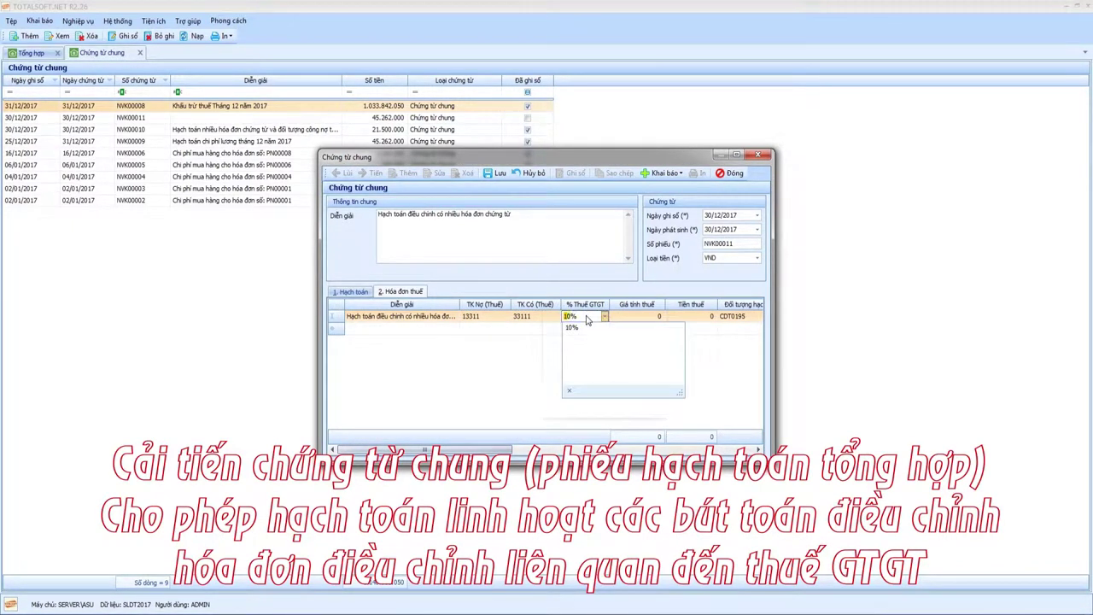
pyautogui.press('Tab')
pyautogui.write('20000000')
pyautogui.press('Tab')
pyautogui.press('Tab')
pyautogui.press('Tab')
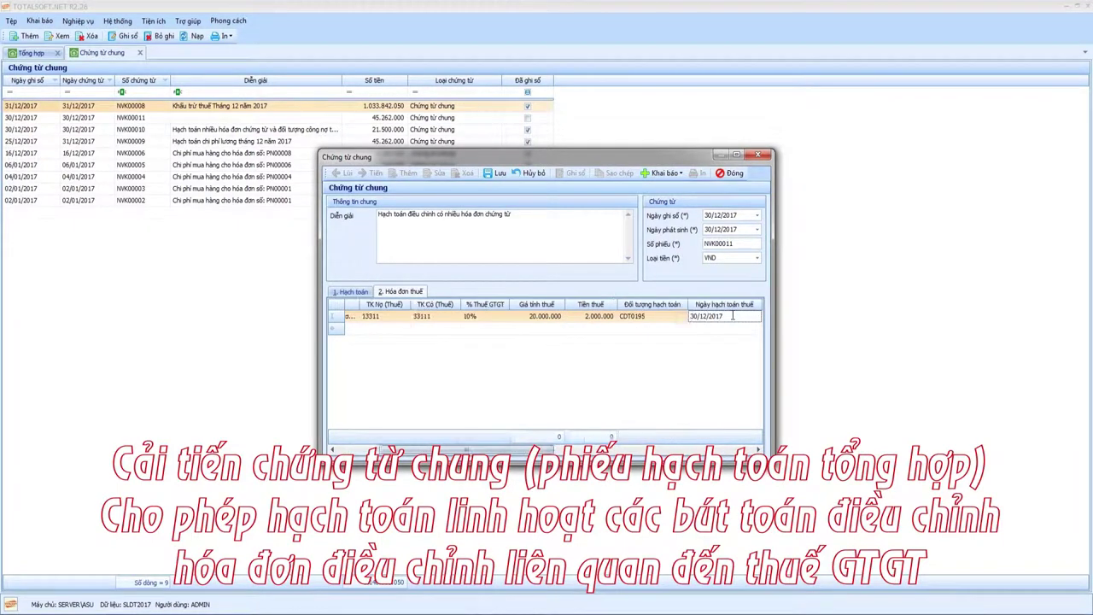
# Step: Complete the first tax invoice line with invoice type Hóa đơn GTGT, accepting the default dates, goods group and tax object
pyautogui.press('Tab')
pyautogui.press('Tab')
pyautogui.click(736, 316)
pyautogui.click(745, 348)
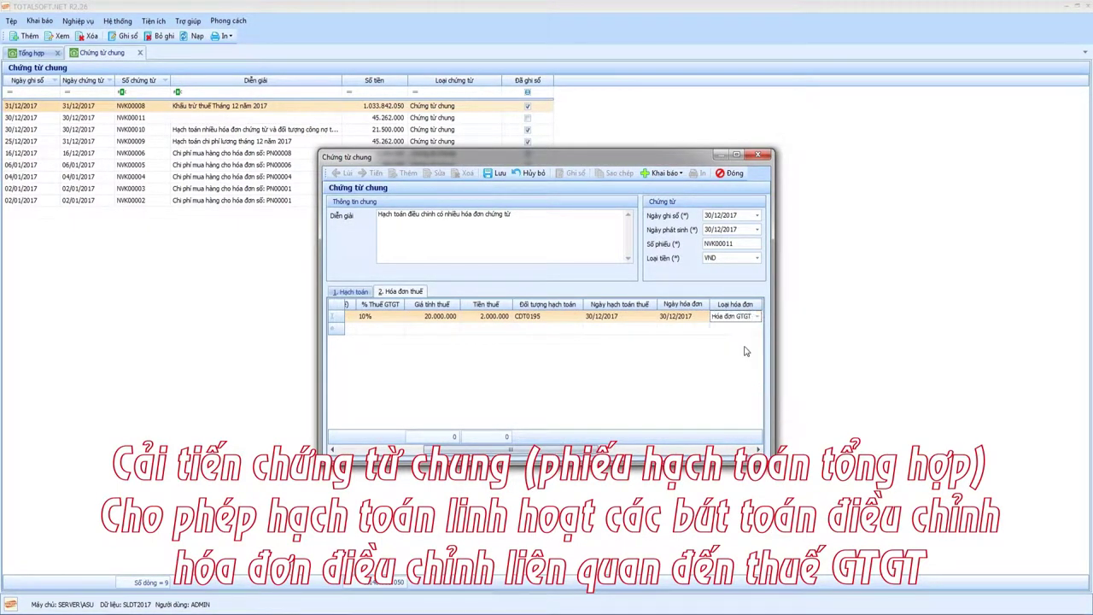
pyautogui.press('Tab')
pyautogui.press('Tab')
pyautogui.press('Tab')
pyautogui.press('Tab')
pyautogui.press('Tab')
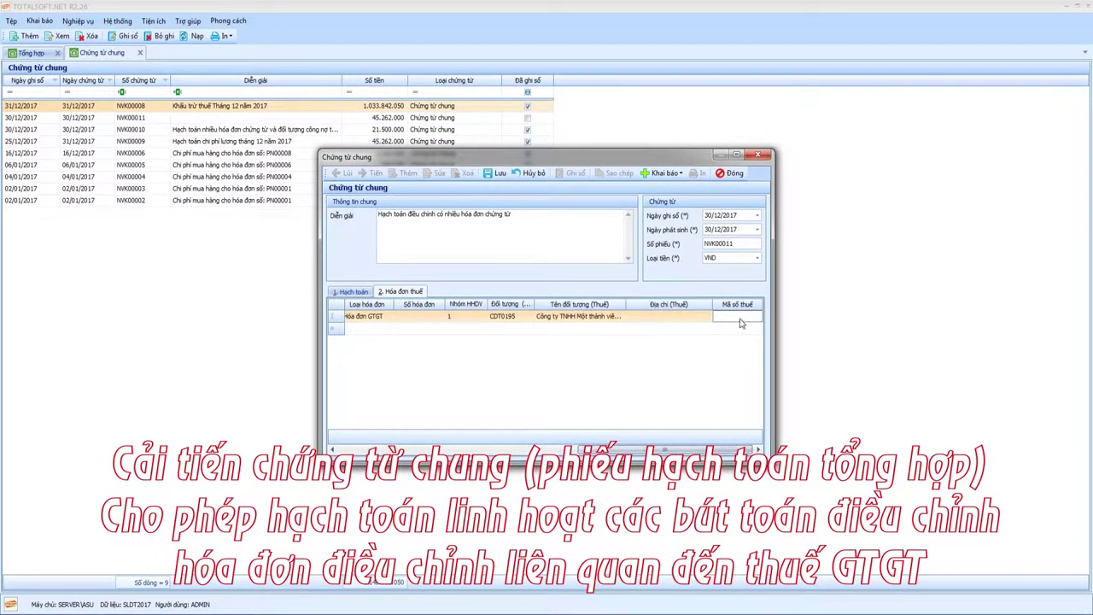
pyautogui.press('Tab')
# Step: Add a second tax invoice line with tax debit account 13311, VAT rate 10% and taxable value 1.500.000
pyautogui.click(483, 328)
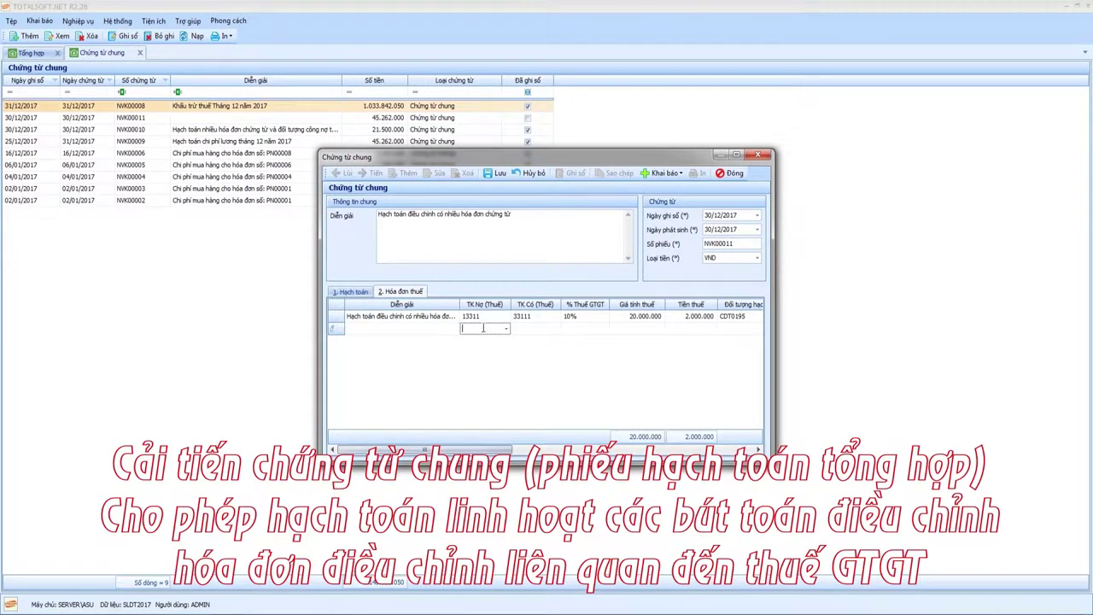
pyautogui.write('13311')
pyautogui.press('Tab')
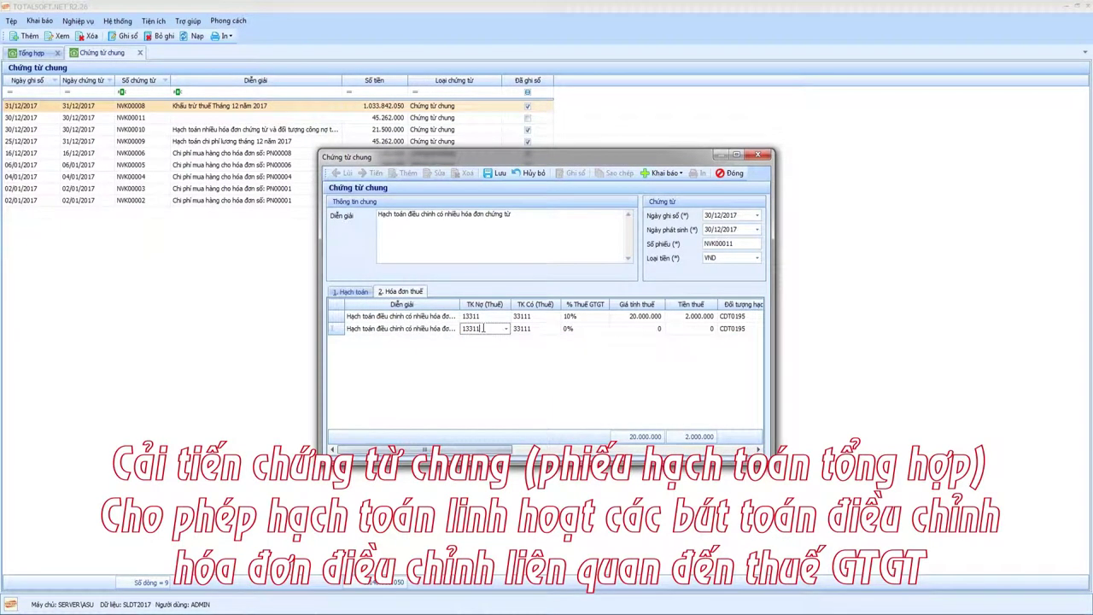
pyautogui.press('Tab')
pyautogui.write('10')
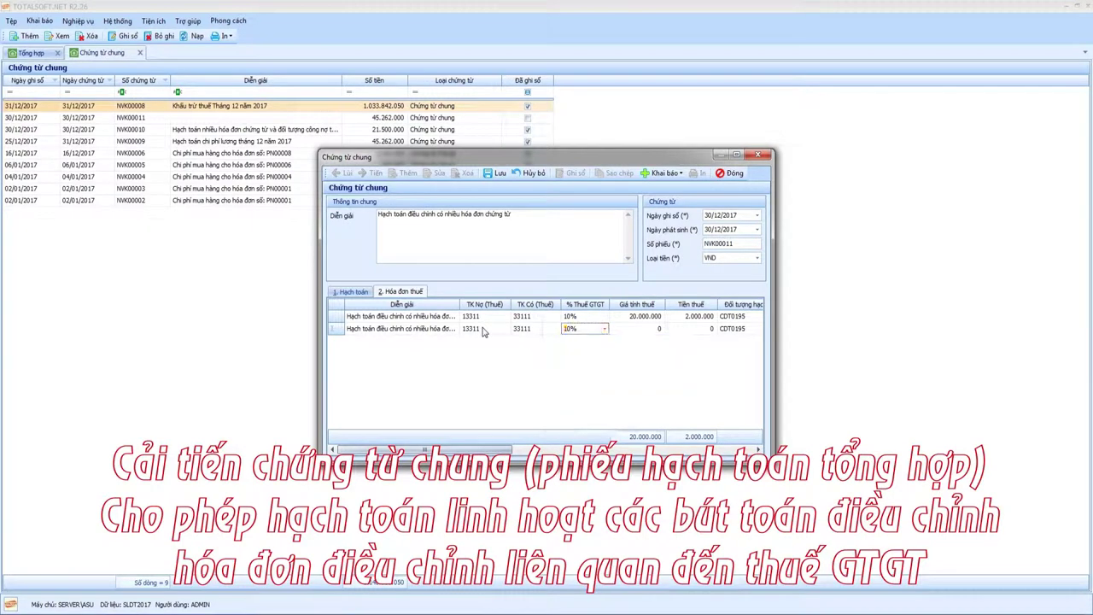
pyautogui.press('Tab')
pyautogui.press('Tab')
pyautogui.press('Tab')
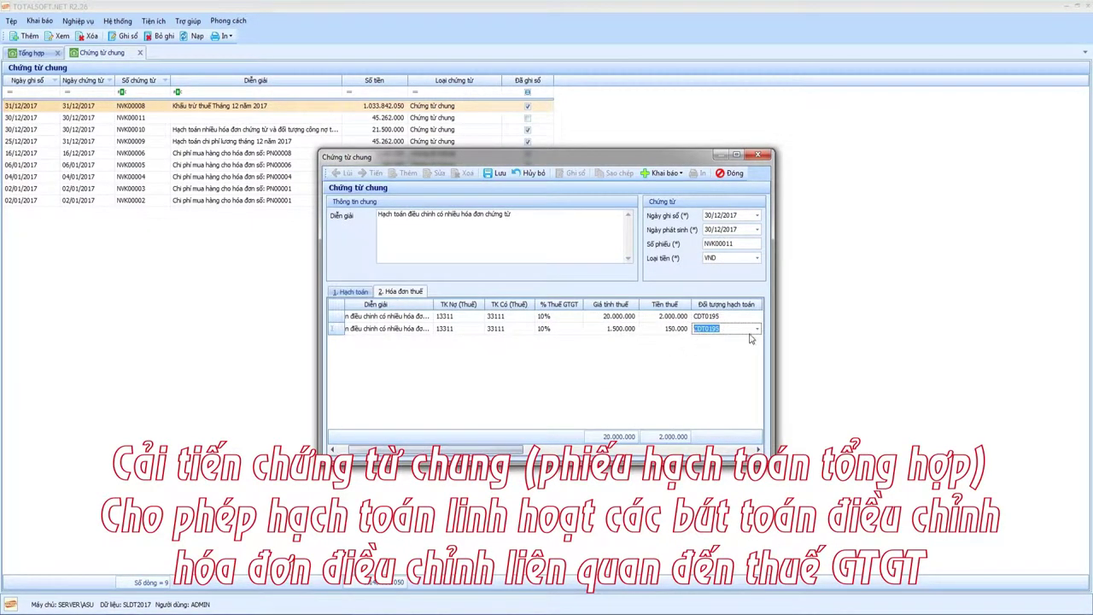
# Step: Look up the object code used on the voucher's second accounting line
pyautogui.click(757, 330)
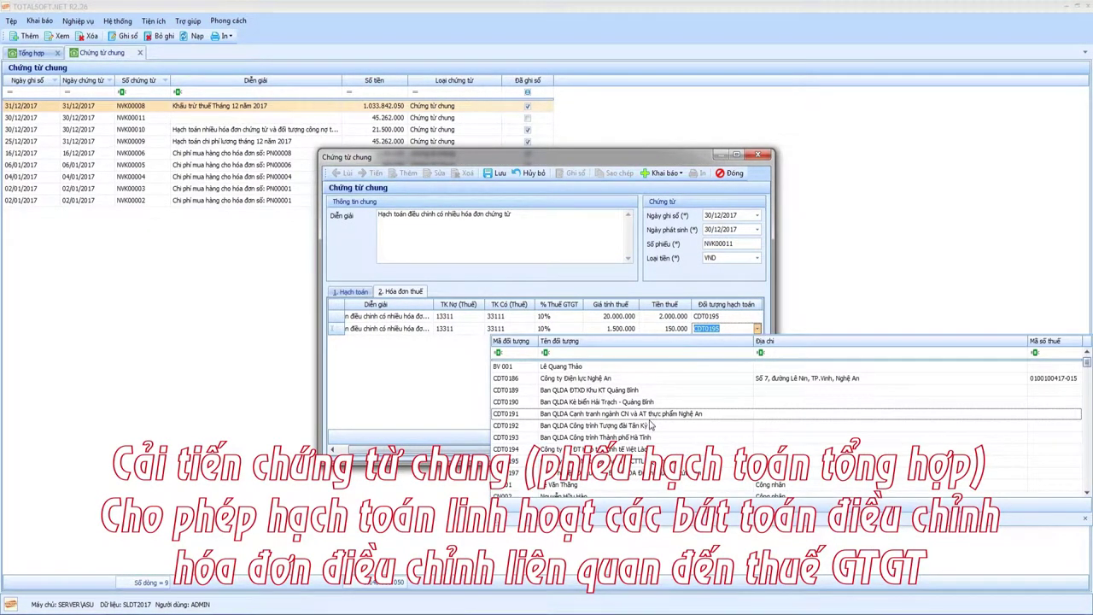
pyautogui.click(357, 294)
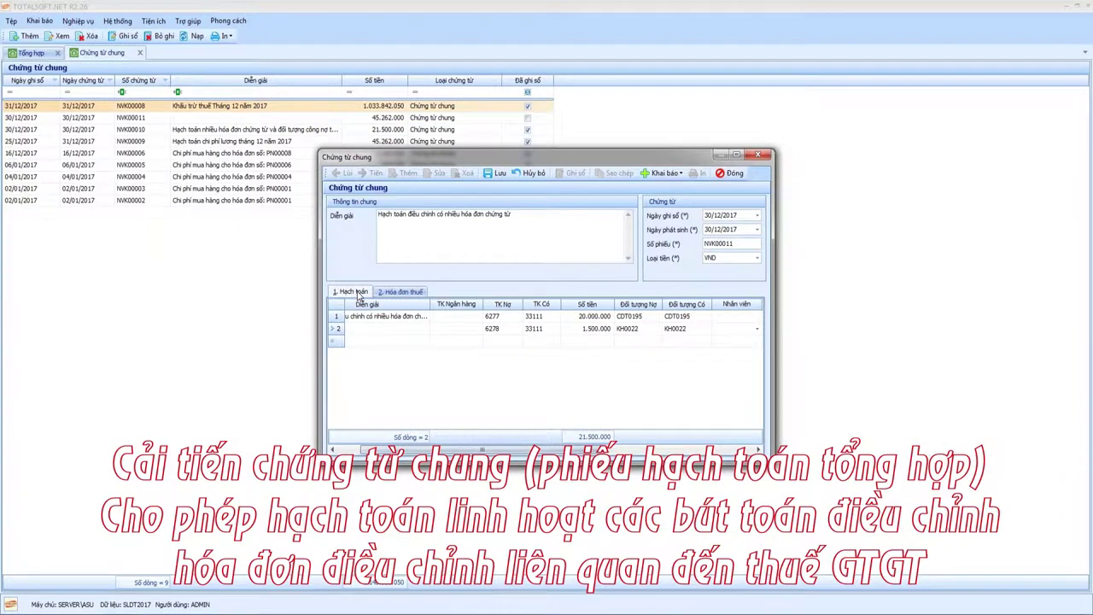
pyautogui.click(636, 333)
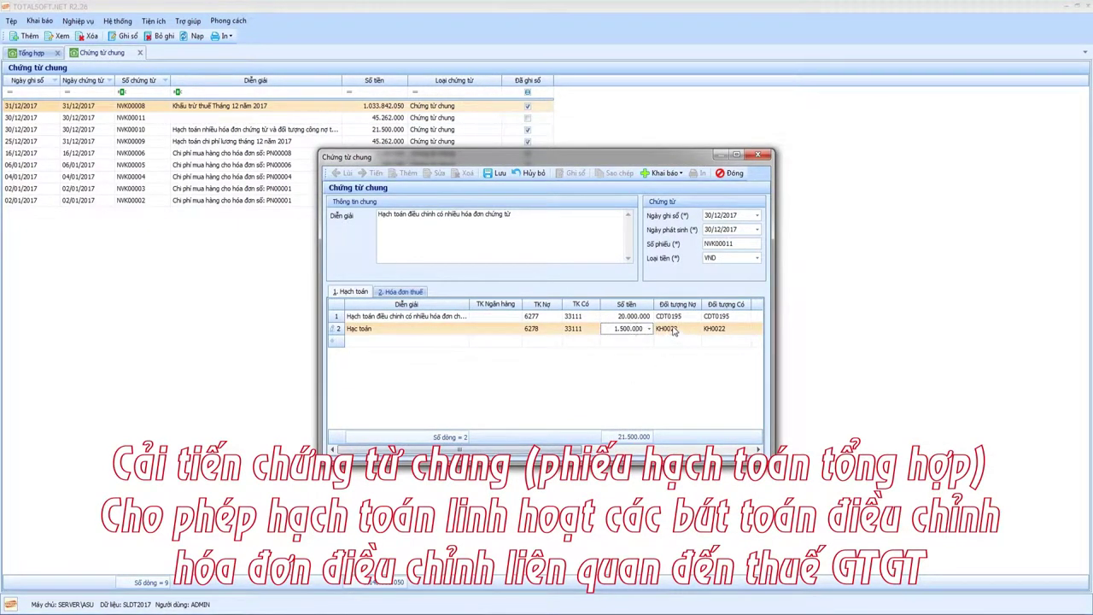
pyautogui.click(401, 291)
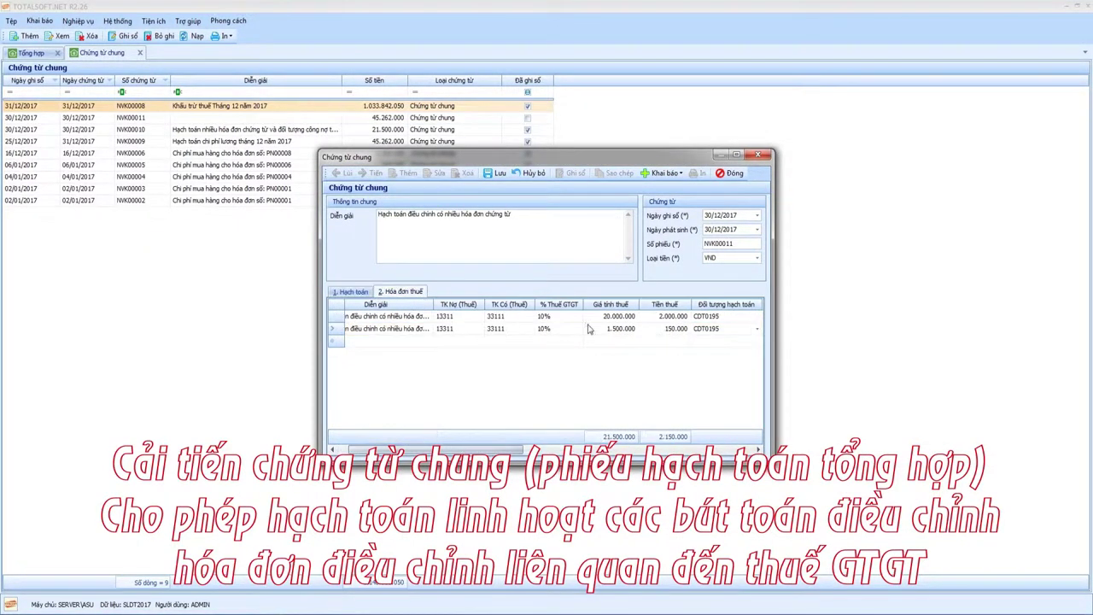
# Step: Set the second tax invoice line's accounting object to that of the second accounting line and accept the line's remaining defaults
pyautogui.click(723, 329)
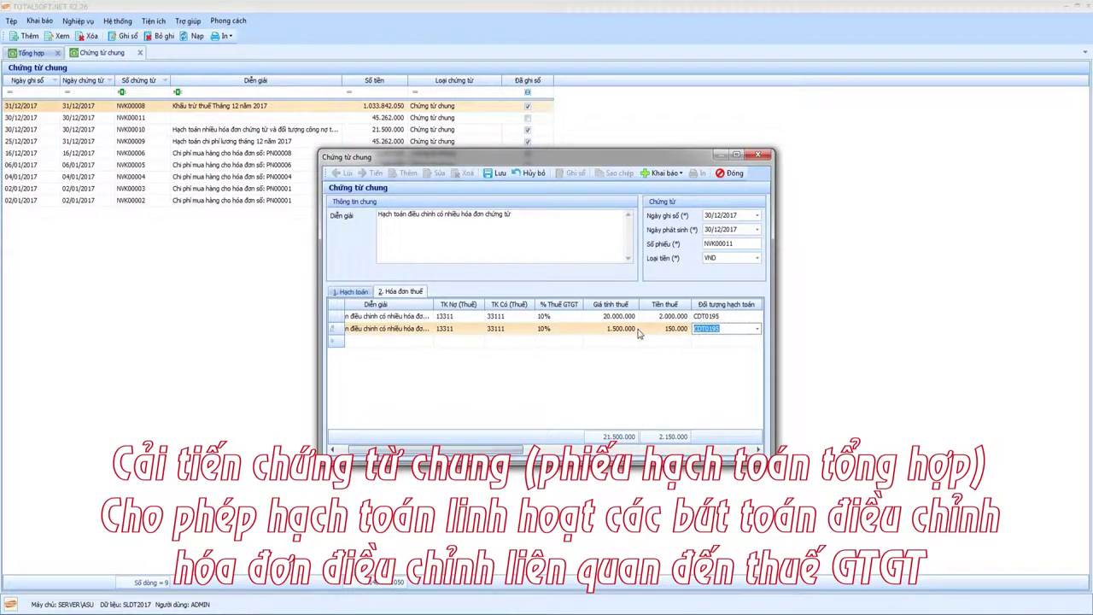
pyautogui.write('KH0')
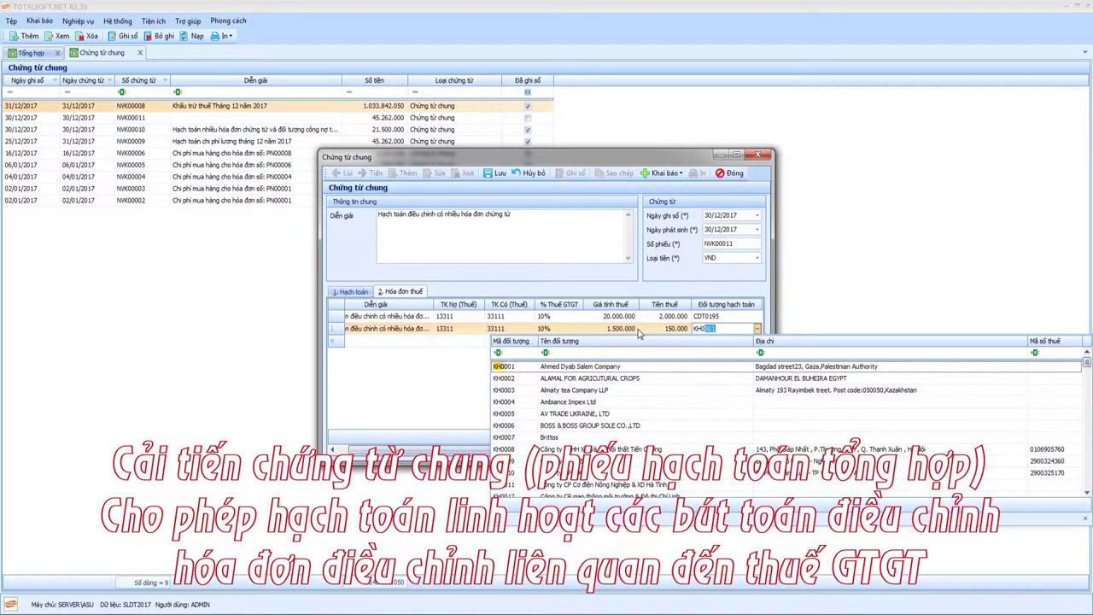
pyautogui.write('022')
pyautogui.press('Return')
pyautogui.press('Return')
pyautogui.press('Return')
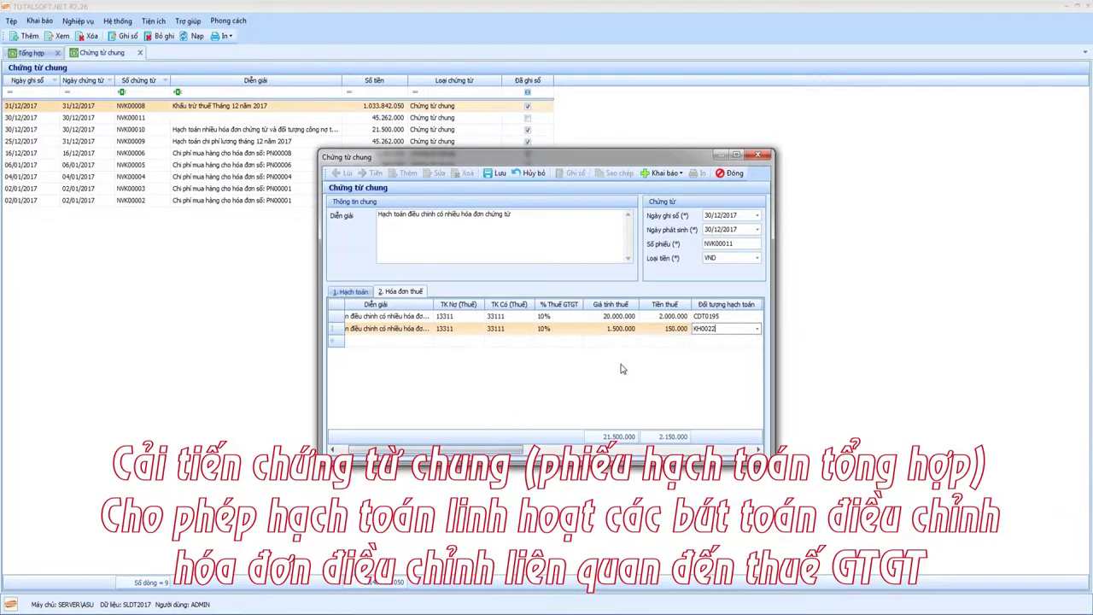
pyautogui.press('Return')
pyautogui.press('Return')
pyautogui.press('Return')
pyautogui.press('Return')
pyautogui.press('Return')
pyautogui.press('Return')
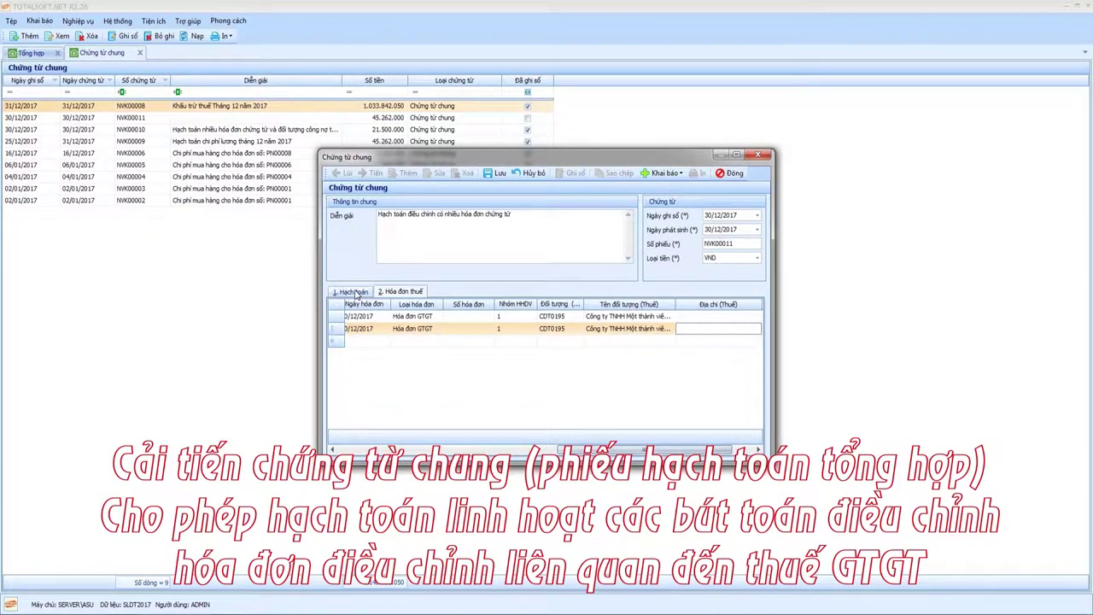
# Step: Check the tax debit and credit accounts of the tax invoice lines and save the voucher
pyautogui.moveTo(645, 449); pyautogui.dragTo(401, 449)
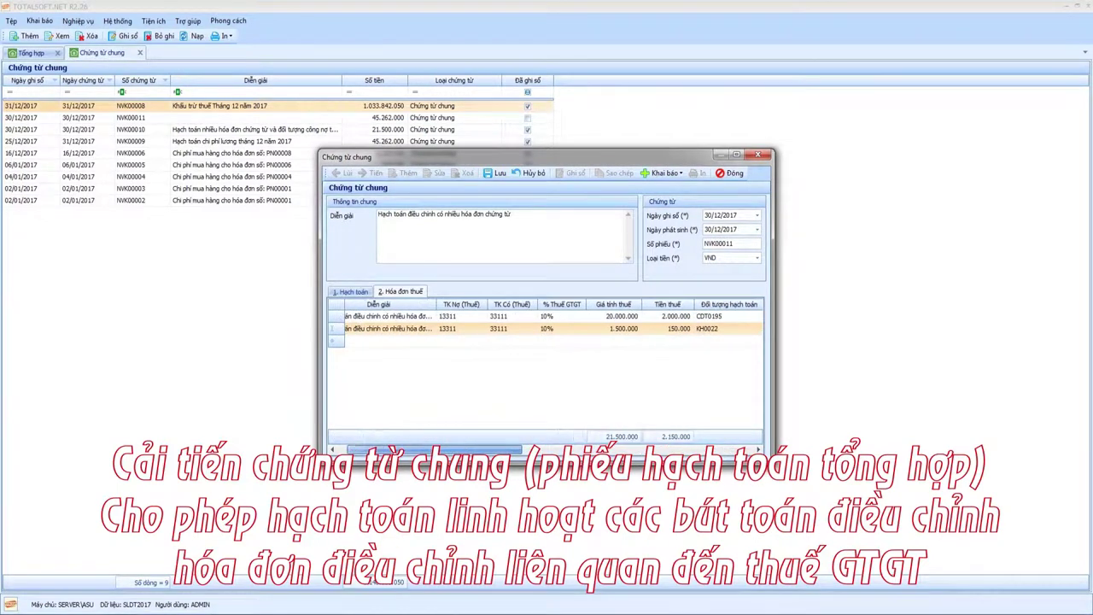
pyautogui.click(457, 322)
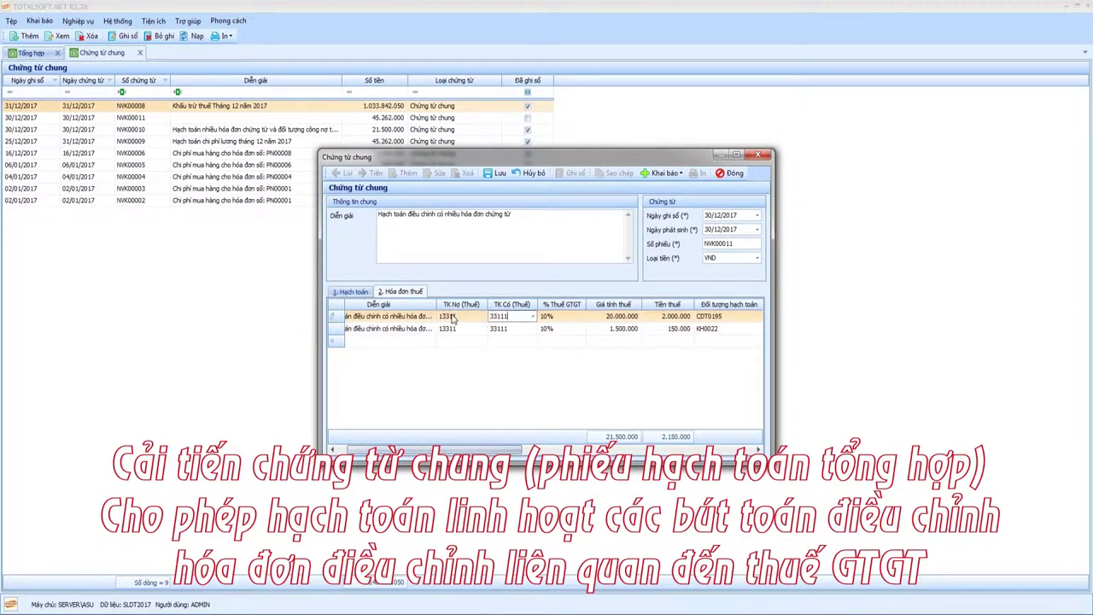
pyautogui.press('Down')
pyautogui.press('Return')
pyautogui.click(461, 315)
pyautogui.click(495, 172)
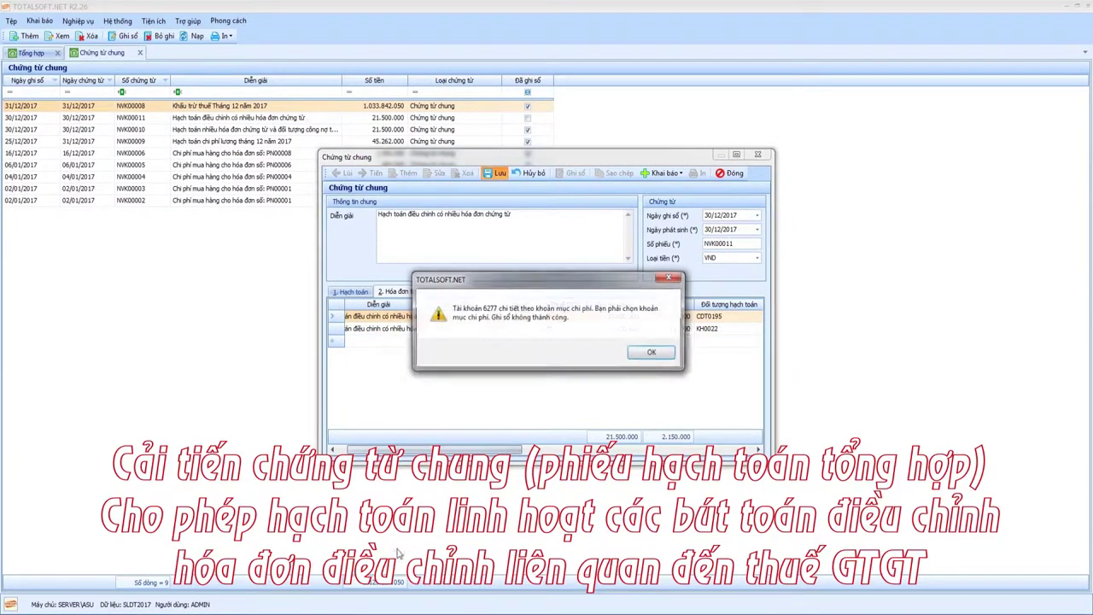
pyautogui.click(652, 353)
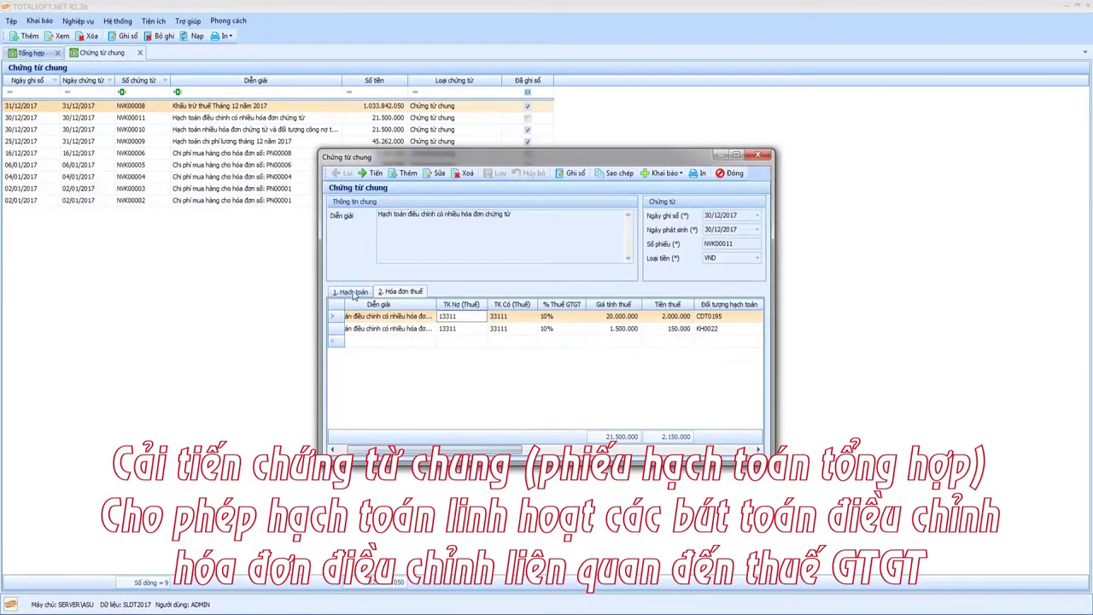
# Step: Reopen the voucher for editing, set the expense item of both accounting lines to SXC and save it
pyautogui.moveTo(493, 451); pyautogui.dragTo(665, 450)
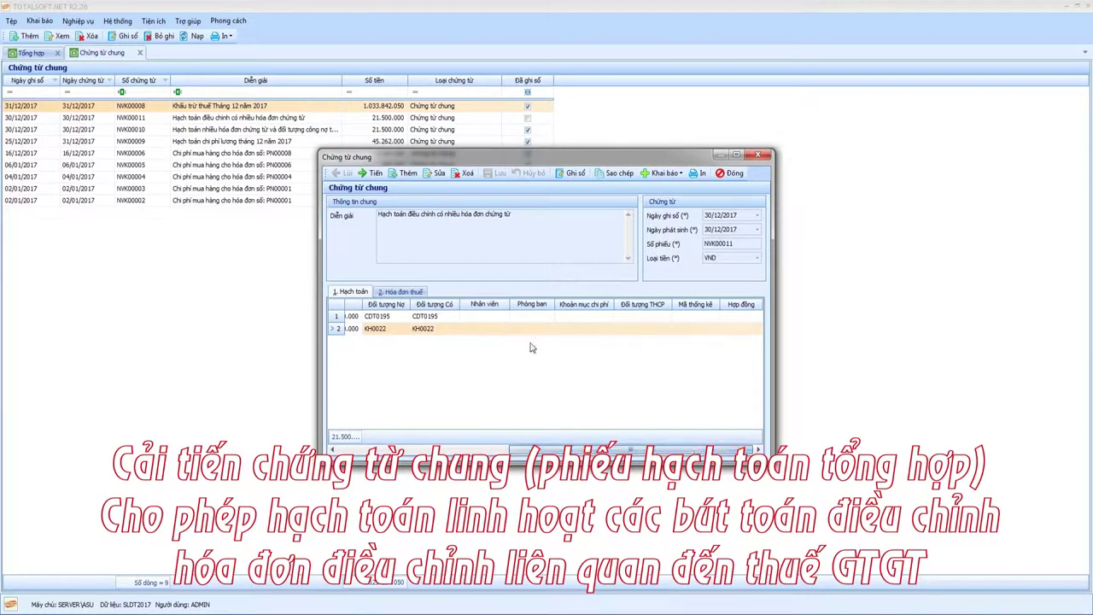
pyautogui.click(608, 317)
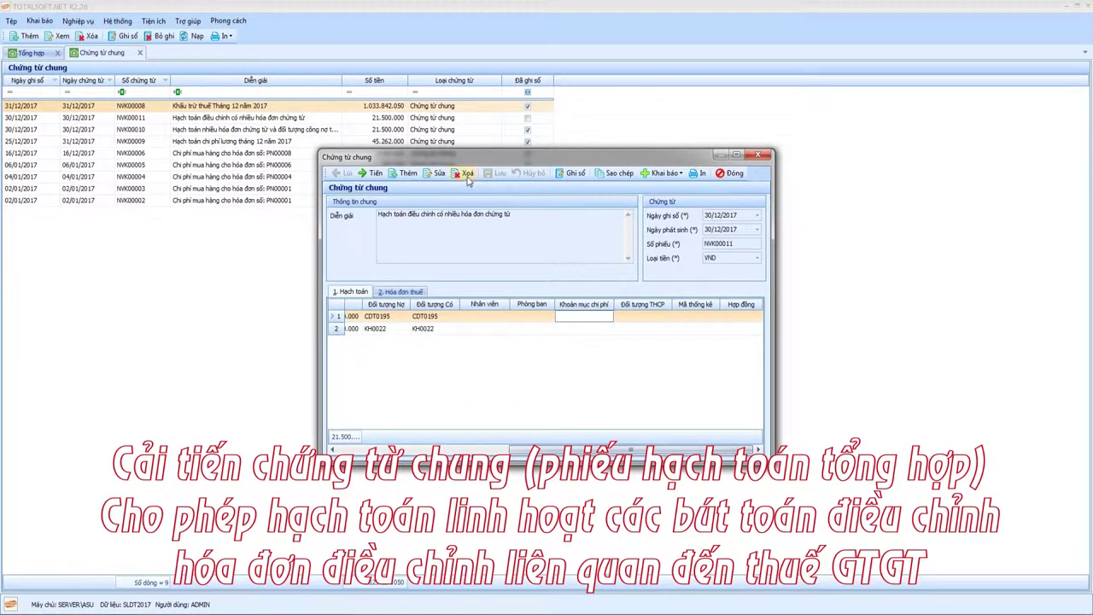
pyautogui.click(437, 173)
pyautogui.click(608, 317)
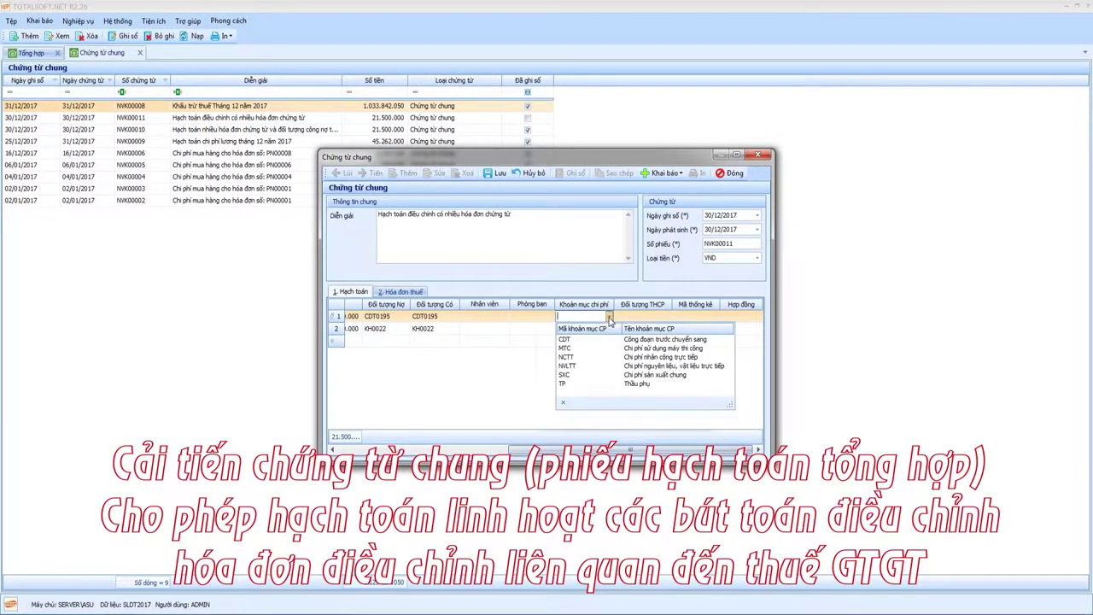
pyautogui.click(595, 374)
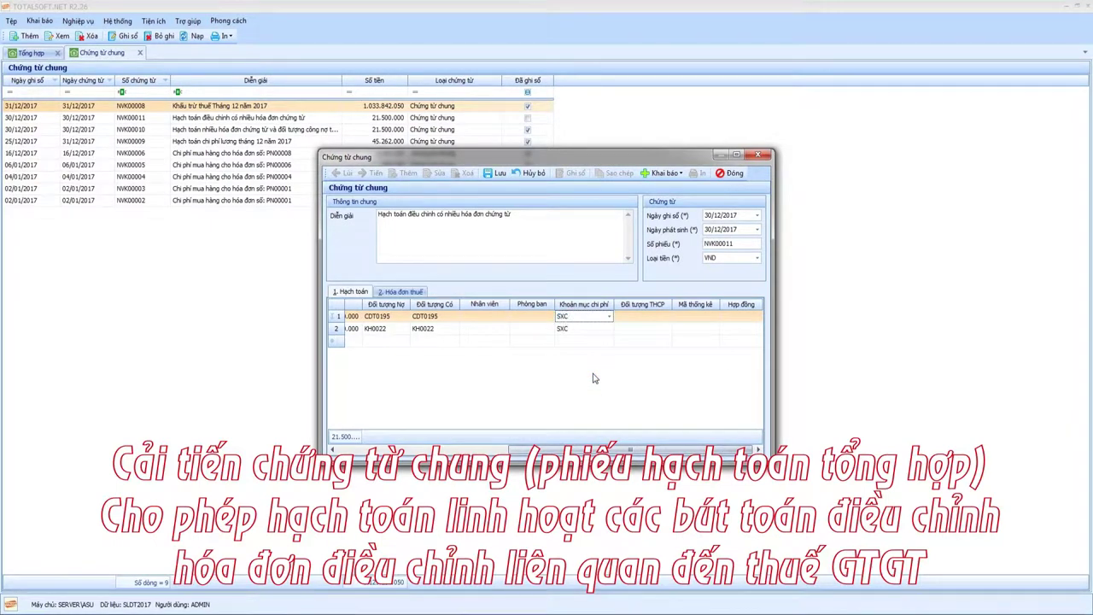
# Step: Switch to Word and add the line "Cho phép định khoản cụ thể trên màn hình kê thuế đầu ra" below the existing notes
pyautogui.hotkey('alt', 'Tab')
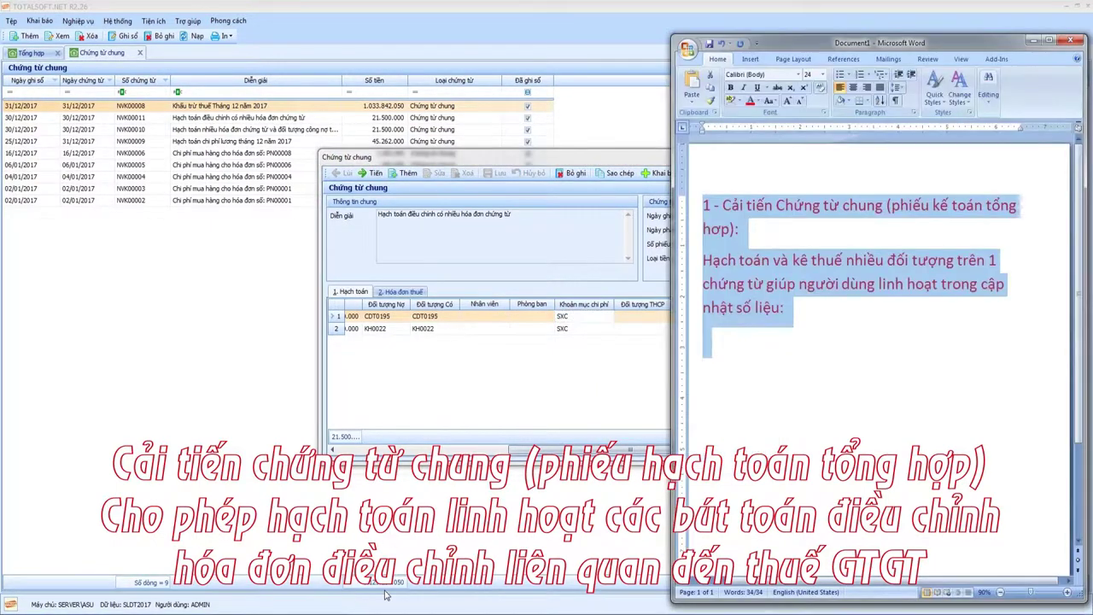
pyautogui.click(827, 345)
pyautogui.write('Ch')
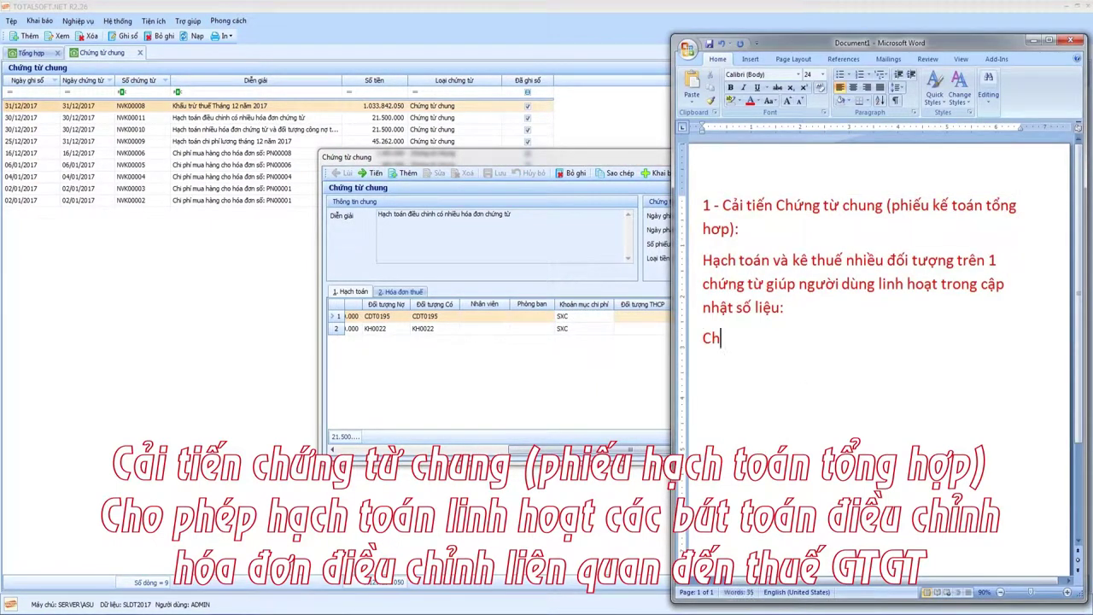
pyautogui.write('o pho')
pyautogui.write('o')
pyautogui.press('BackSpace')
pyautogui.press('BackSpace')
pyautogui.press('BackSpace')
pyautogui.press('BackSpace')
pyautogui.write('p đinh')
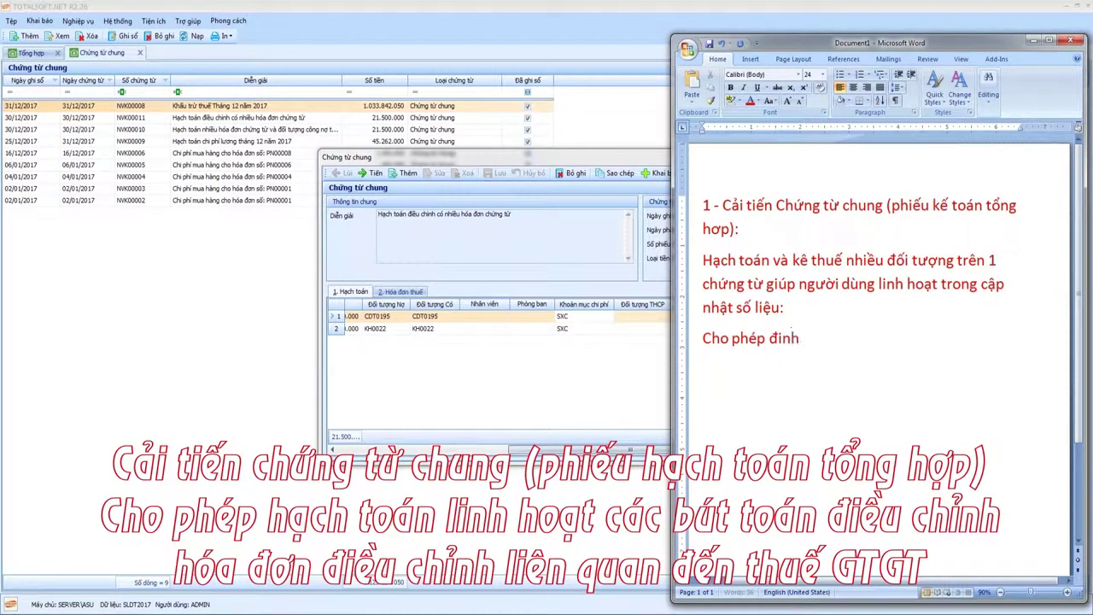
pyautogui.write(' khoản cụ thêr trê')
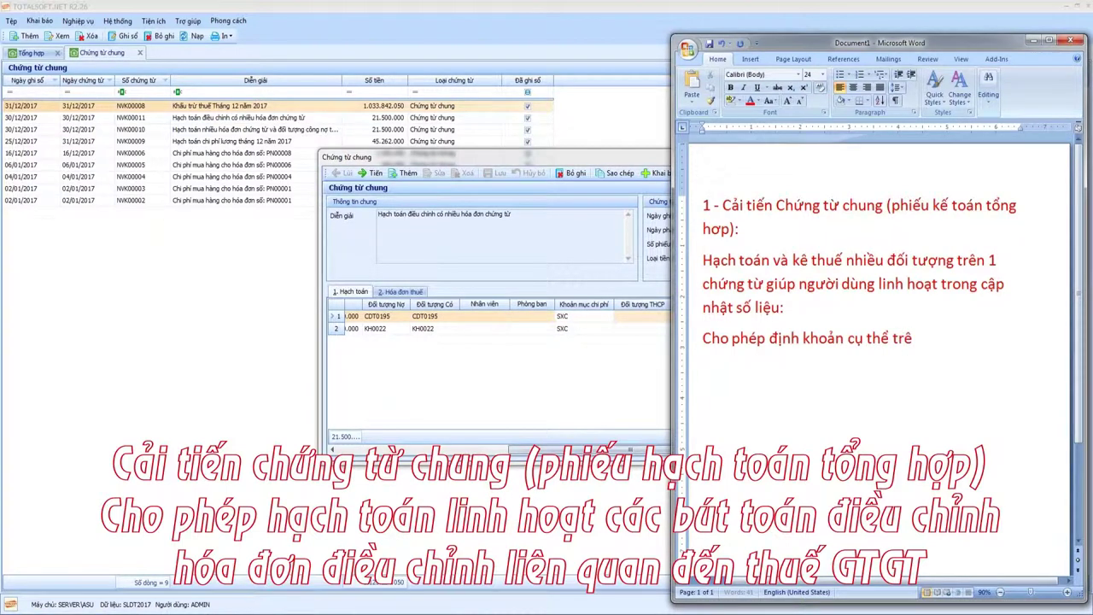
pyautogui.write('n màn hình k')
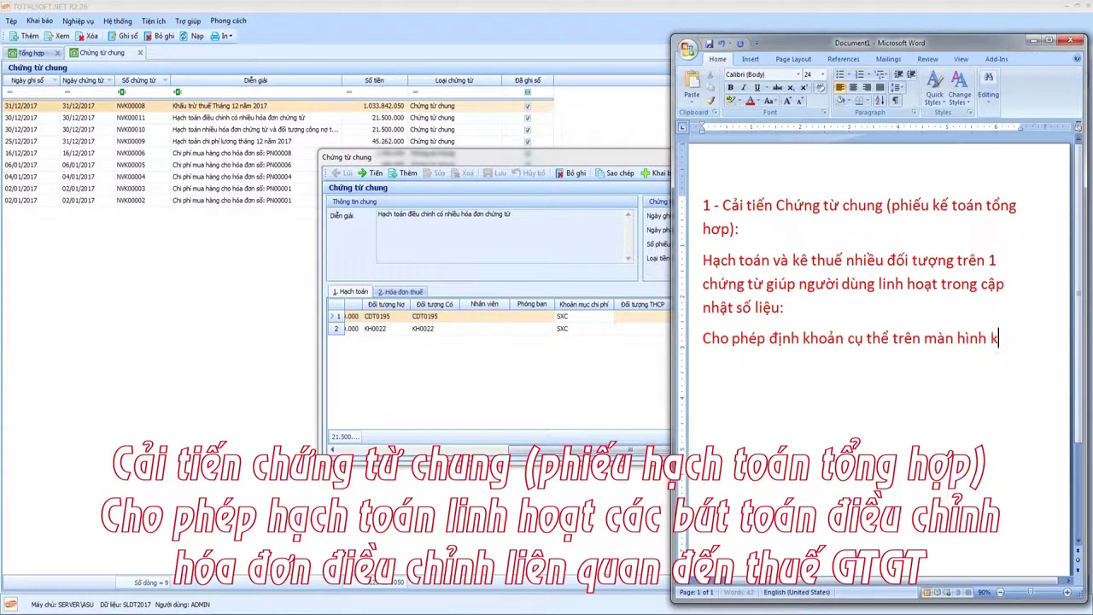
pyautogui.write('ê thuế đầu ra')
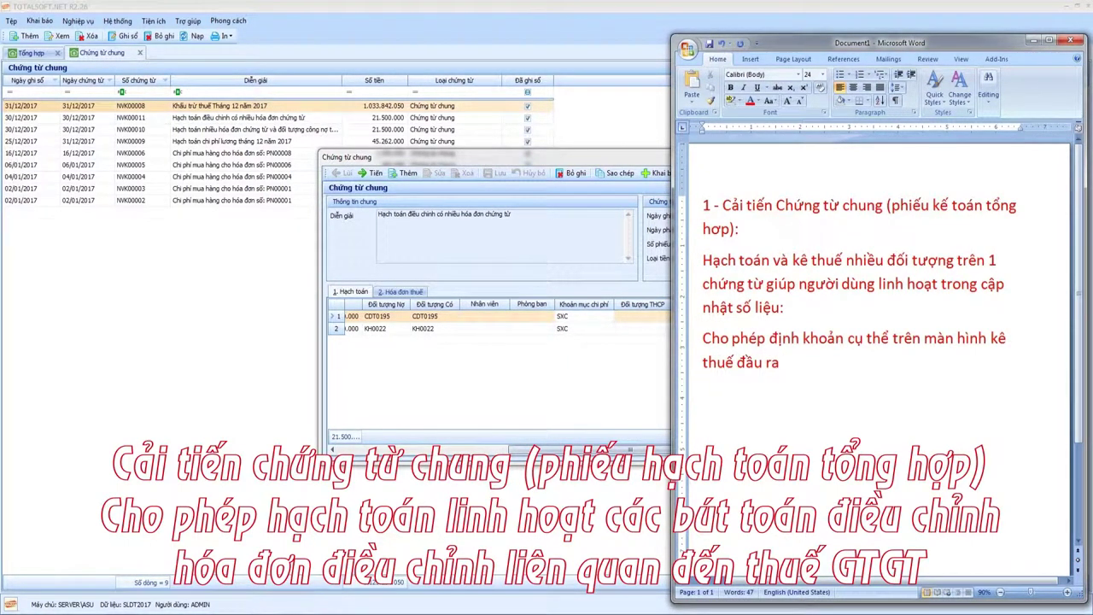
# Step: Extend the new note line with "= Xác định rõ đối tượng"
pyautogui.write(' = Xac ddin')
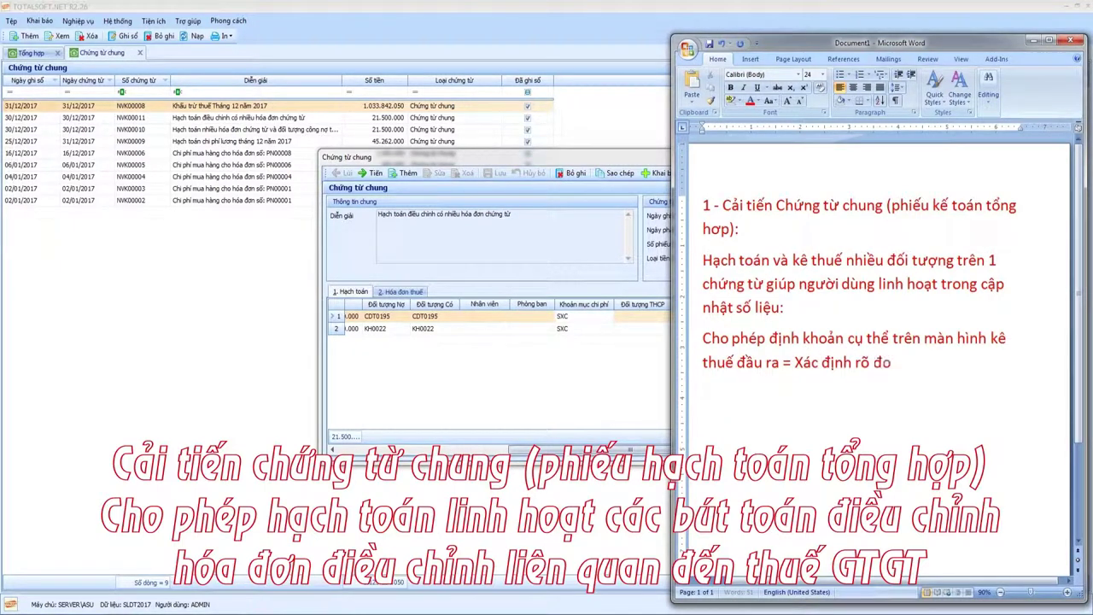
pyautogui.write('h rõ đối towng')
pyautogui.press('BackSpace')
pyautogui.press('BackSpace')
pyautogui.press('BackSpace')
pyautogui.press('BackSpace')
pyautogui.write('ươn')
# Step: Return to TOTALSOFT.NET and close the voucher and the Chứng từ chung list
pyautogui.click(487, 162)
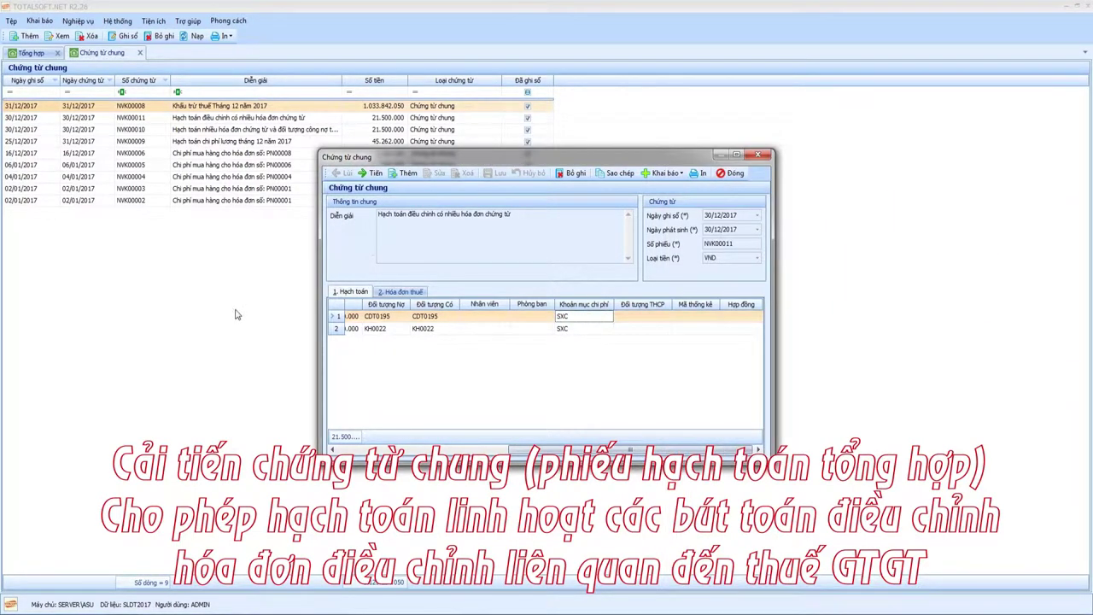
pyautogui.click(726, 175)
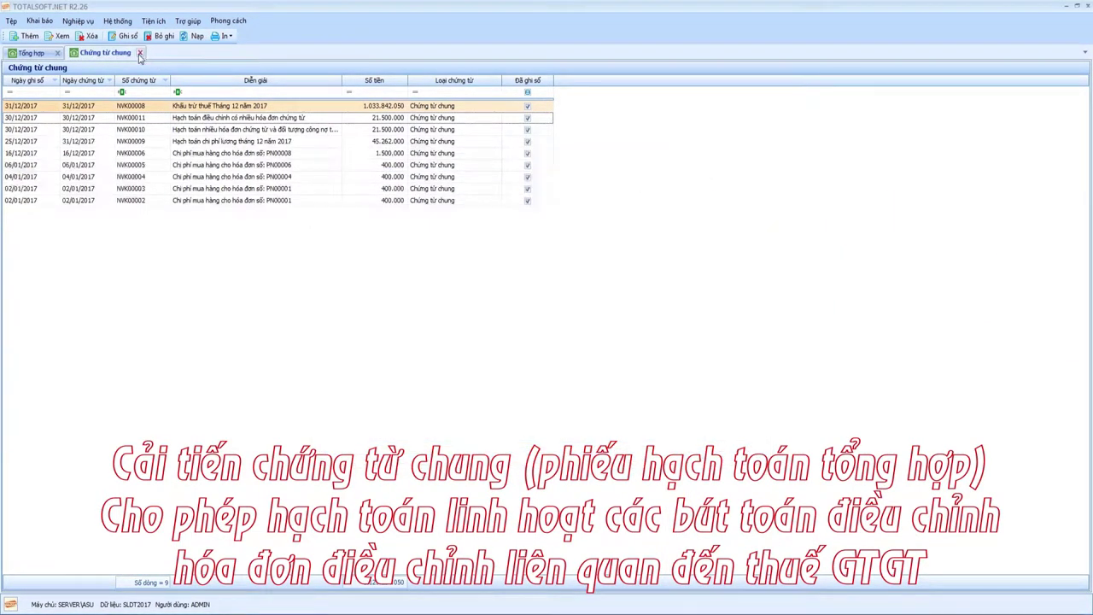
pyautogui.click(140, 52)
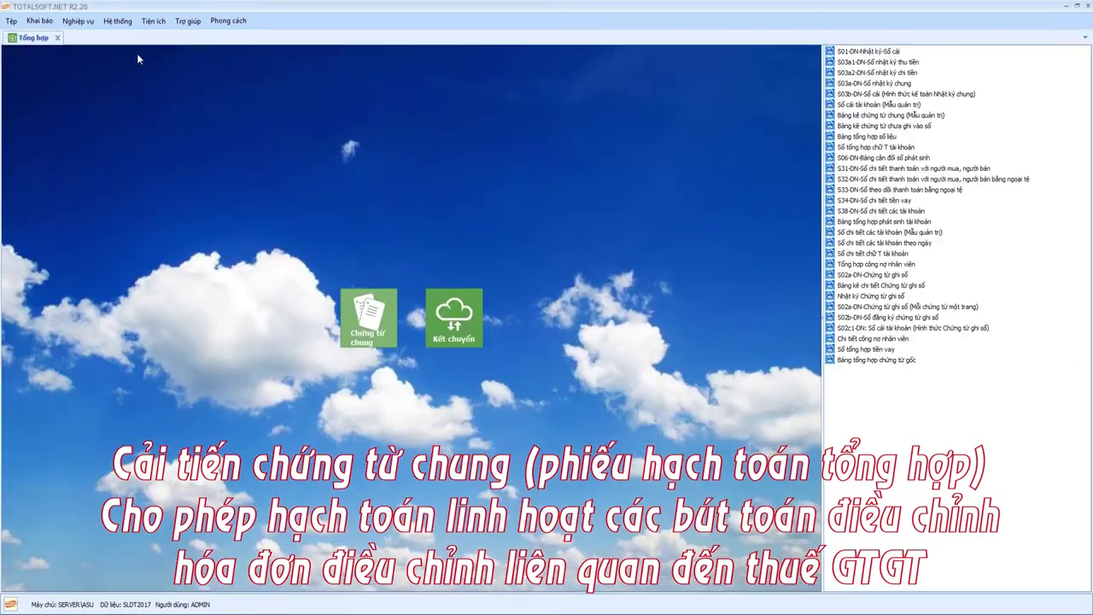
# Step: Open the Mua hàng module, run the Tổng hợp công nợ phải trả report for account 331 from 30/12/2017 to 31/12/2017 and close it
pyautogui.click(57, 37)
pyautogui.click(315, 326)
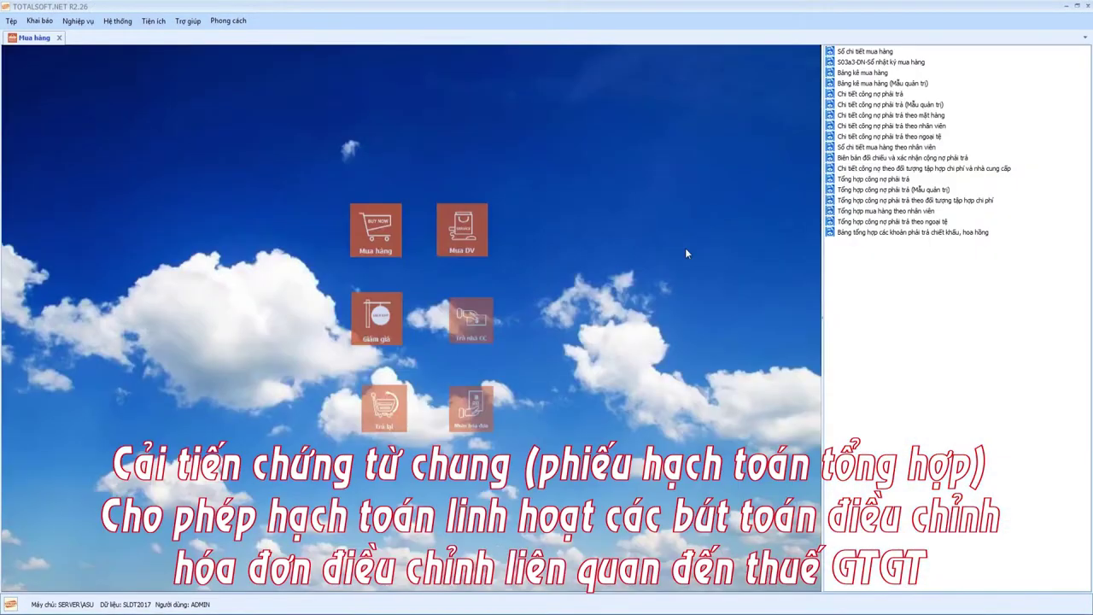
pyautogui.doubleClick(887, 211)
pyautogui.press('Escape')
pyautogui.doubleClick(873, 178)
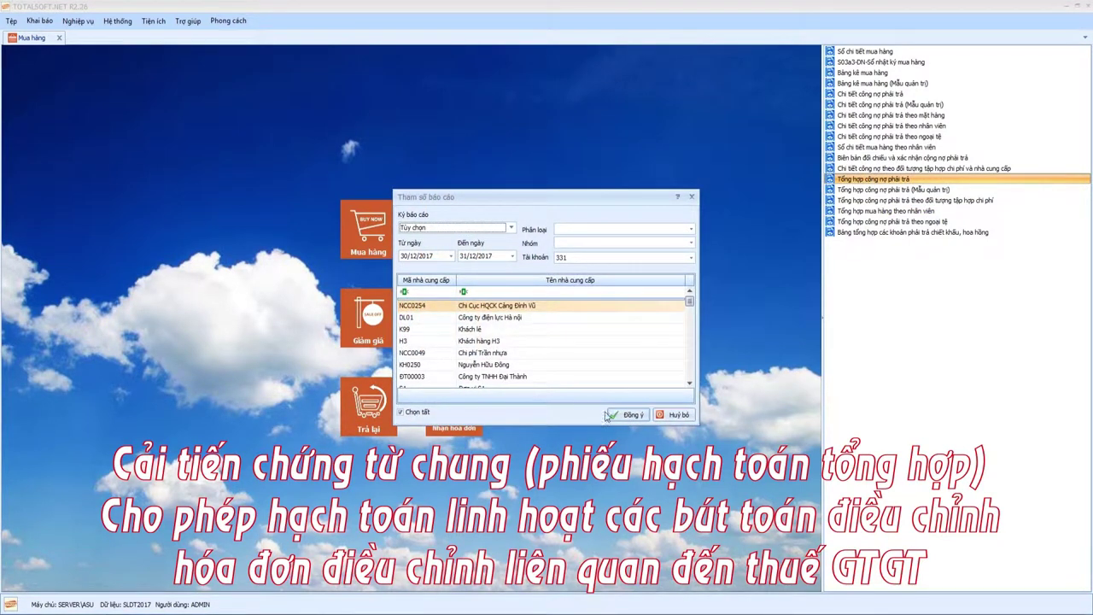
pyautogui.click(630, 414)
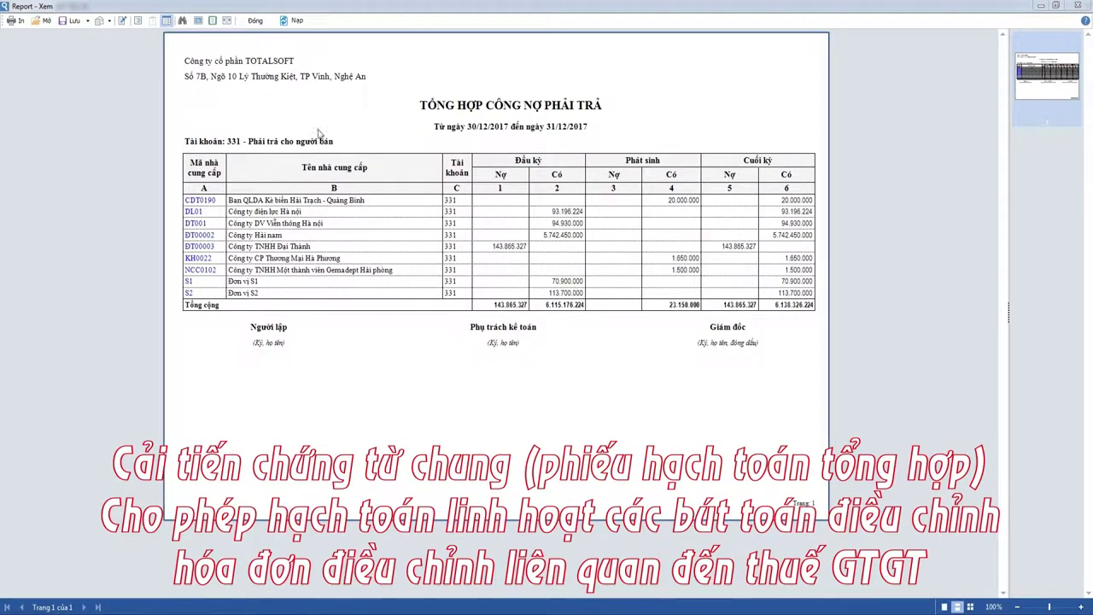
pyautogui.click(258, 22)
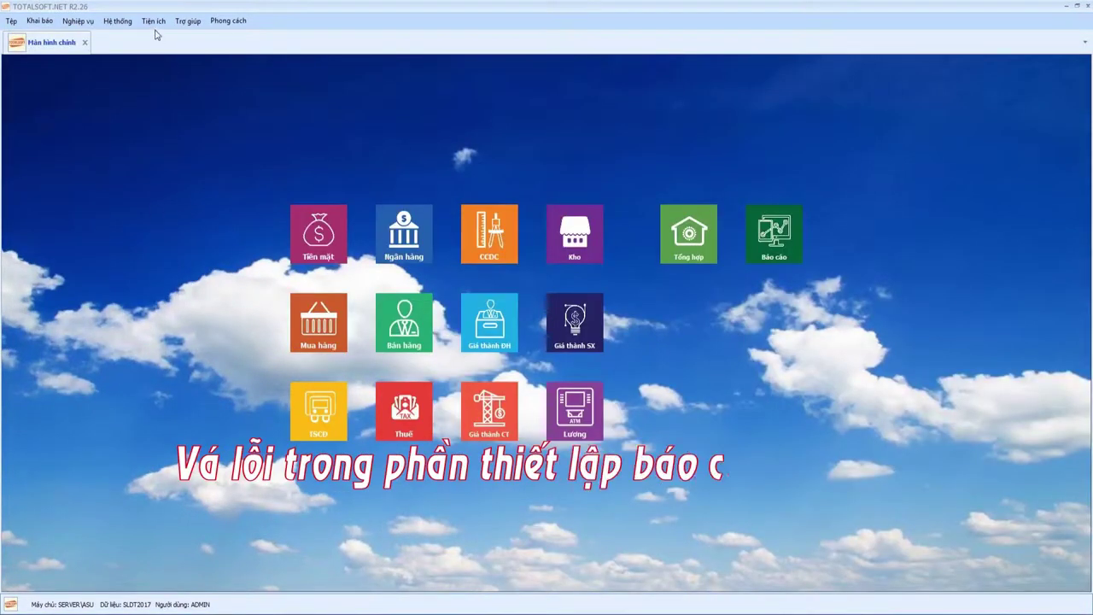
# Step: Open the financial report setup and select the report B09-DN-Thuyết minh báo cáo tài chính
pyautogui.click(153, 21)
pyautogui.click(197, 179)
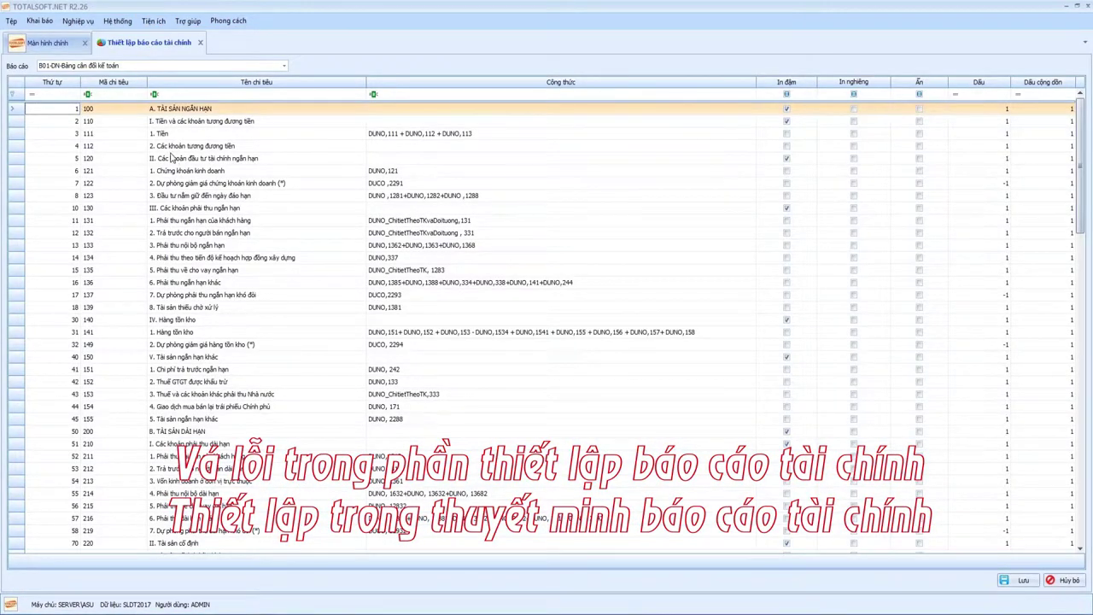
pyautogui.click(213, 272)
pyautogui.click(242, 66)
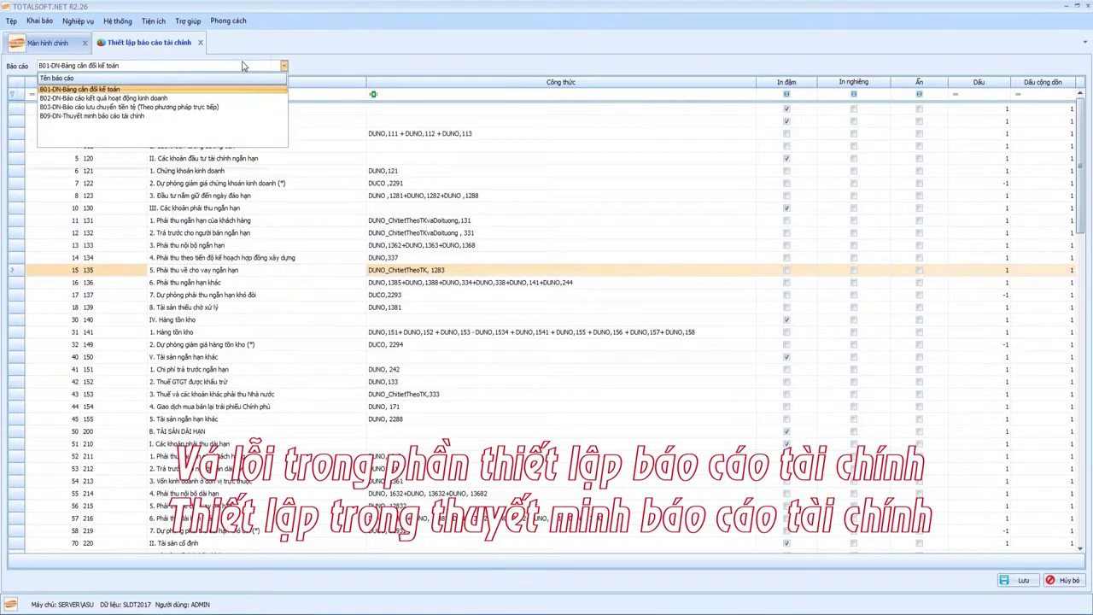
pyautogui.click(184, 290)
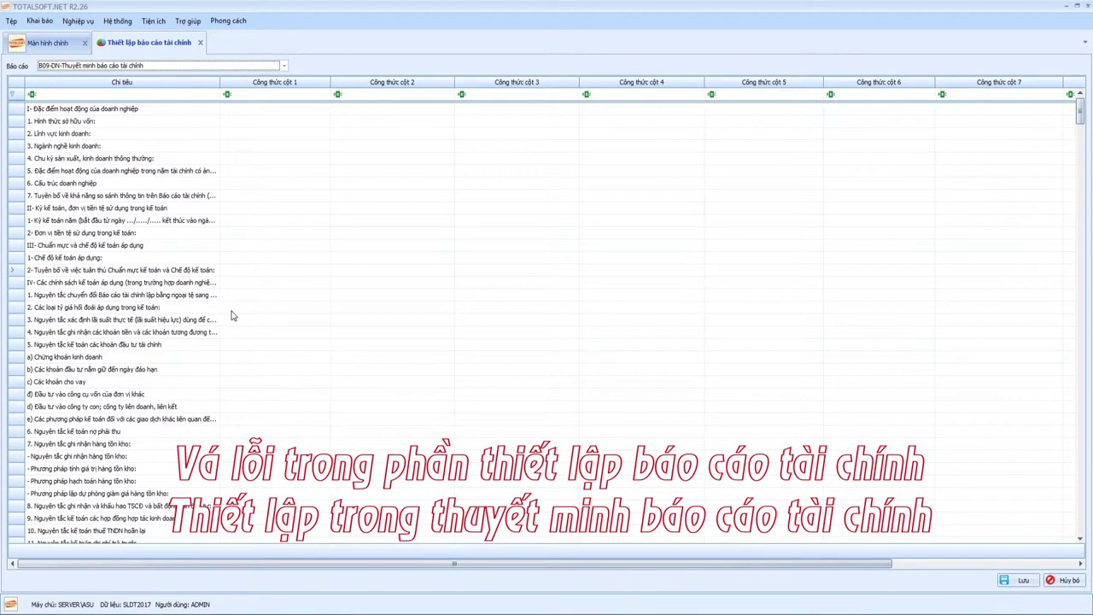
# Step: Examine the column formulas of the financial statement notes, from the fixed asset section back to the Tiền and investment items
pyautogui.click(150, 344)
pyautogui.moveTo(1084, 125); pyautogui.dragTo(1083, 220)
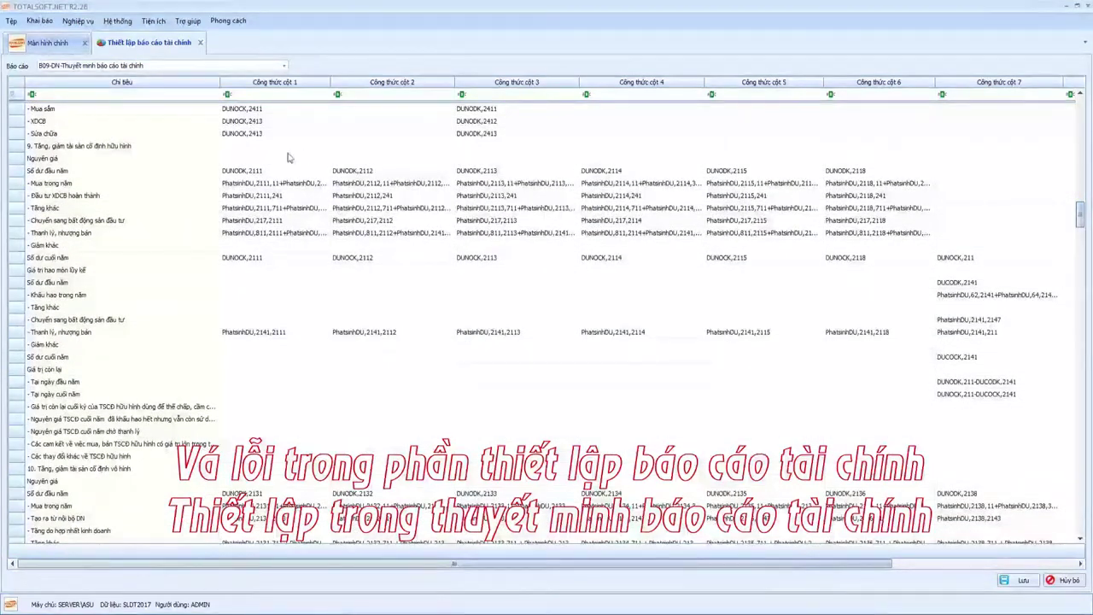
pyautogui.click(249, 171)
pyautogui.scroll(10, 1088, 233)
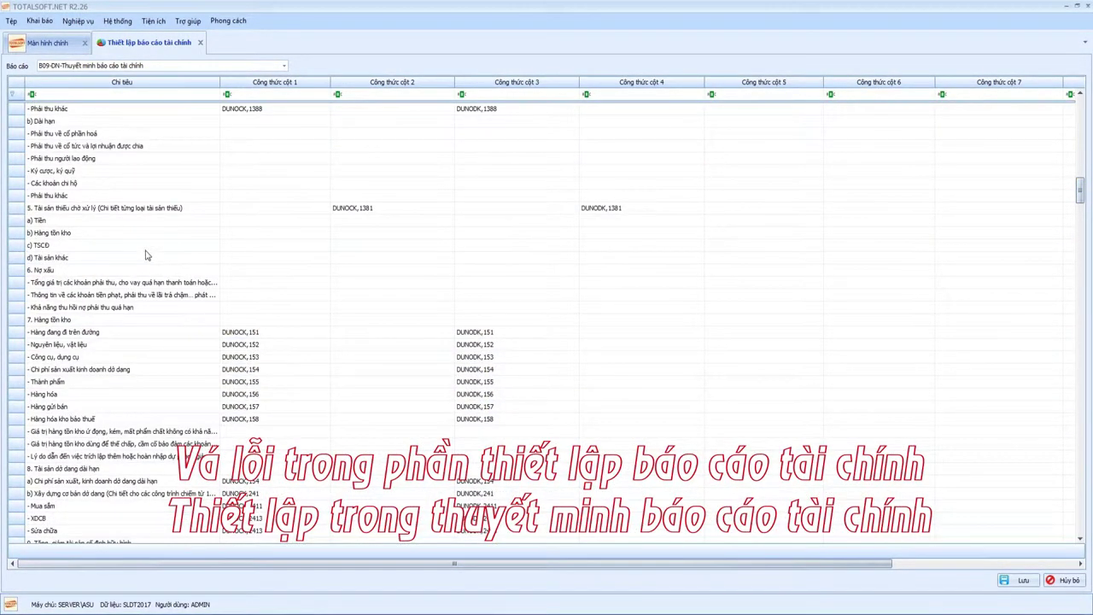
pyautogui.moveTo(1079, 194); pyautogui.dragTo(1081, 155)
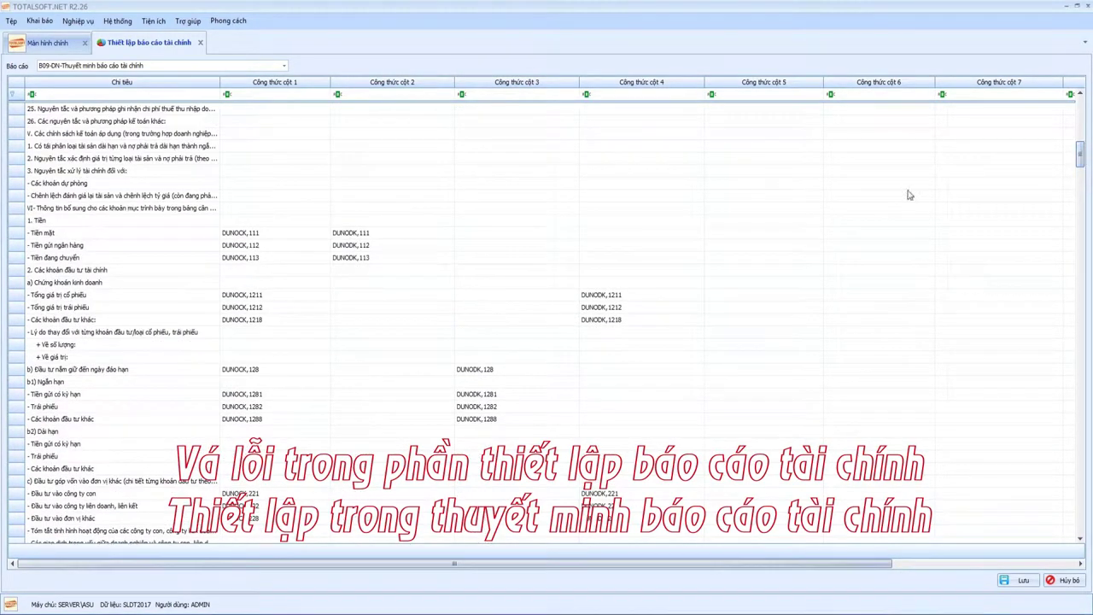
pyautogui.click(273, 232)
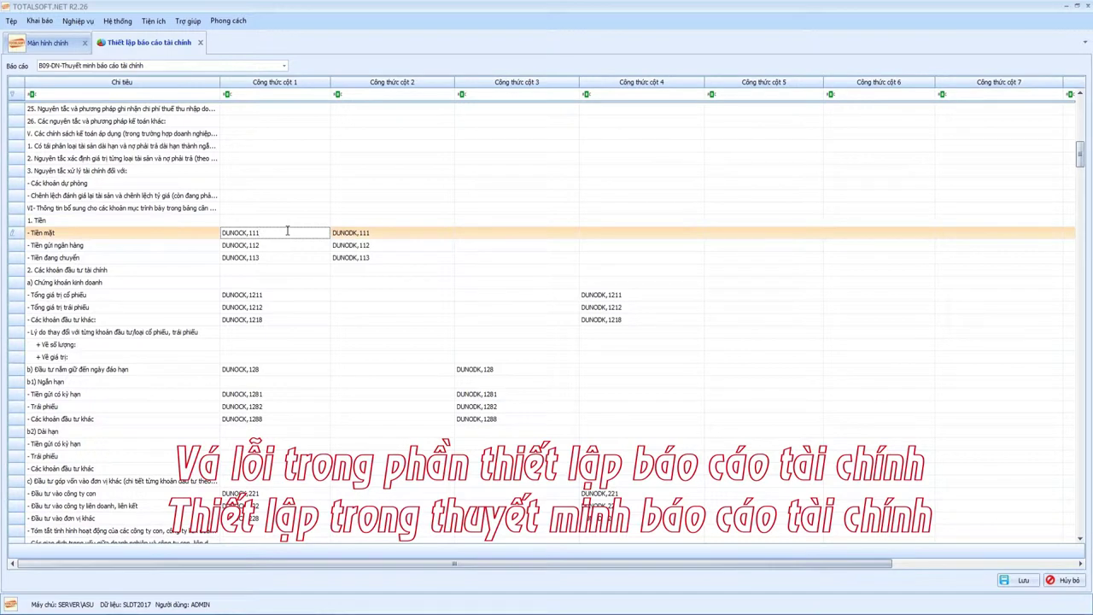
pyautogui.click(270, 320)
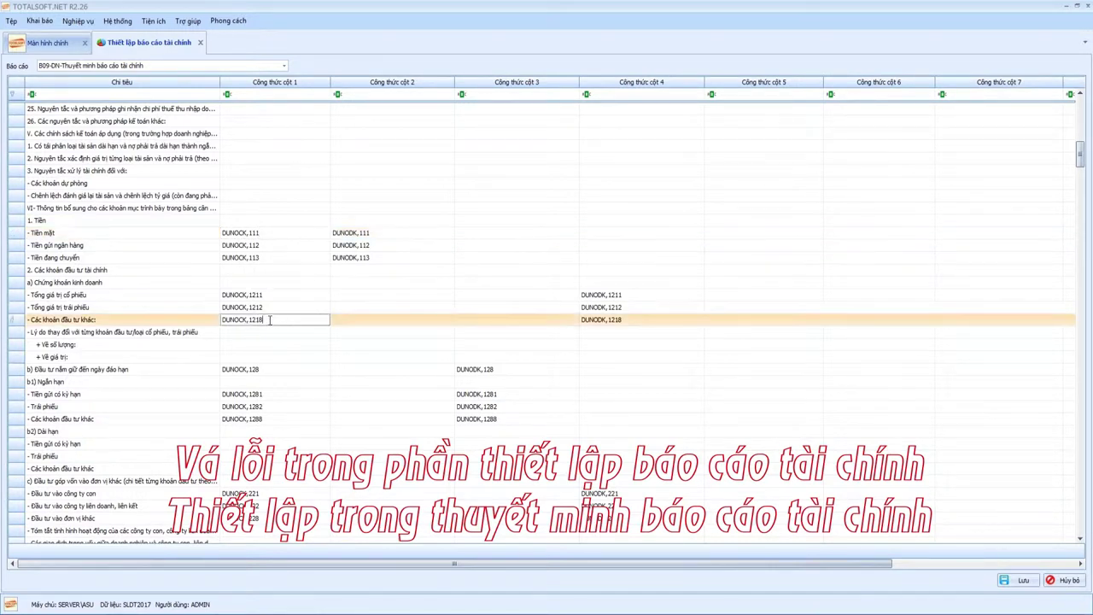
# Step: Clear the Công thức cột 1 formula of the Tiền mặt row, re-enter it as DUNOCK,111 and save the report setup
pyautogui.click(273, 233)
pyautogui.moveTo(273, 233); pyautogui.dragTo(209, 235)
pyautogui.press('Delete')
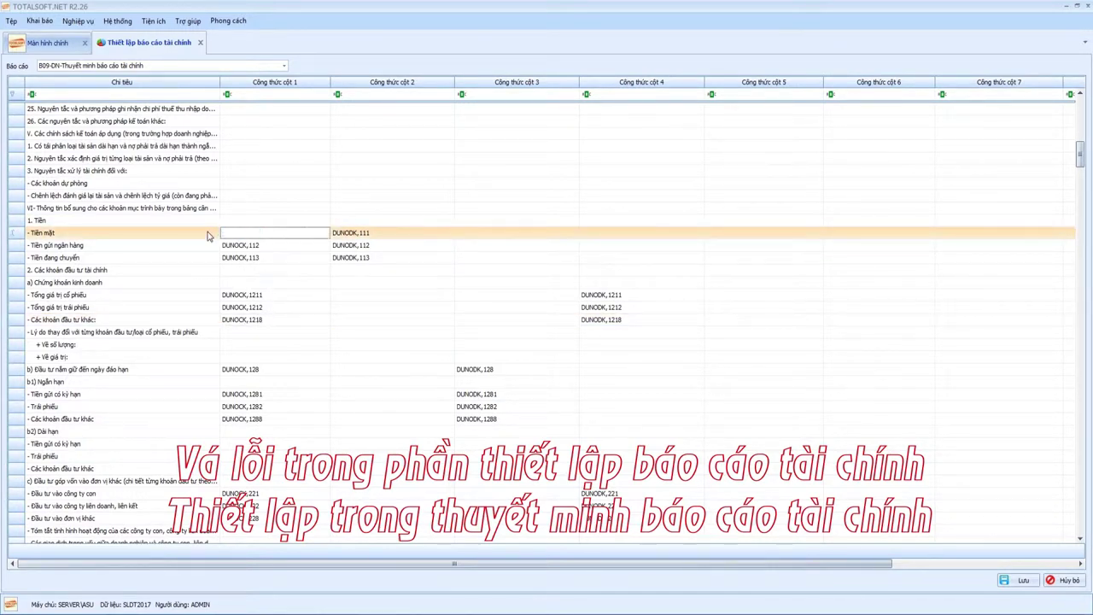
pyautogui.press('Down')
pyautogui.hotkey('ctrl', 'a')
pyautogui.hotkey('ctrl', 'c')
pyautogui.press('Up')
pyautogui.hotkey('ctrl', 'v')
pyautogui.click(1014, 581)
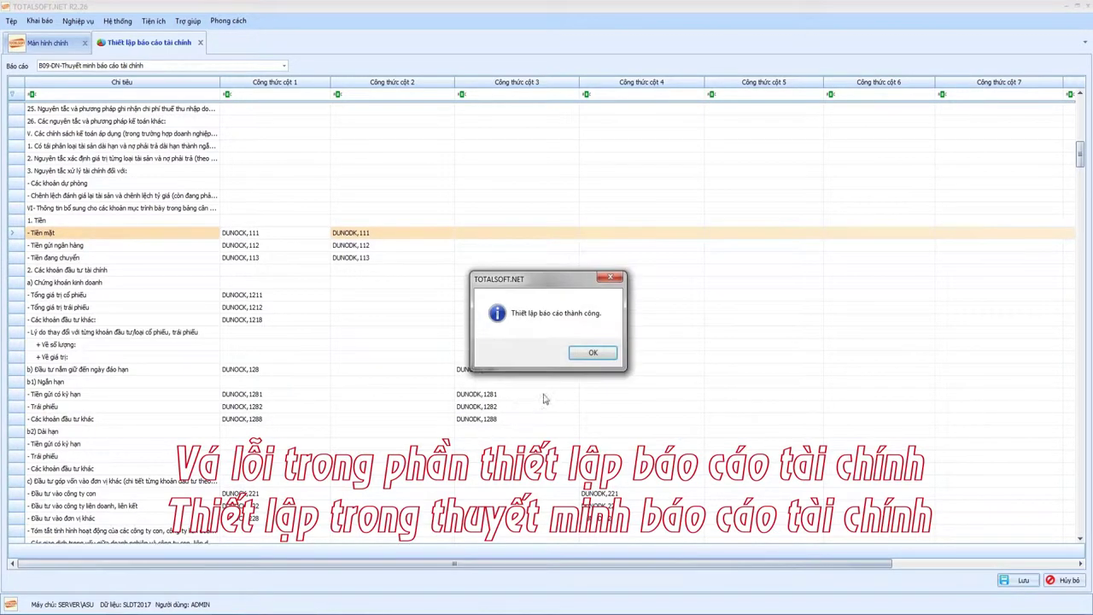
pyautogui.click(589, 353)
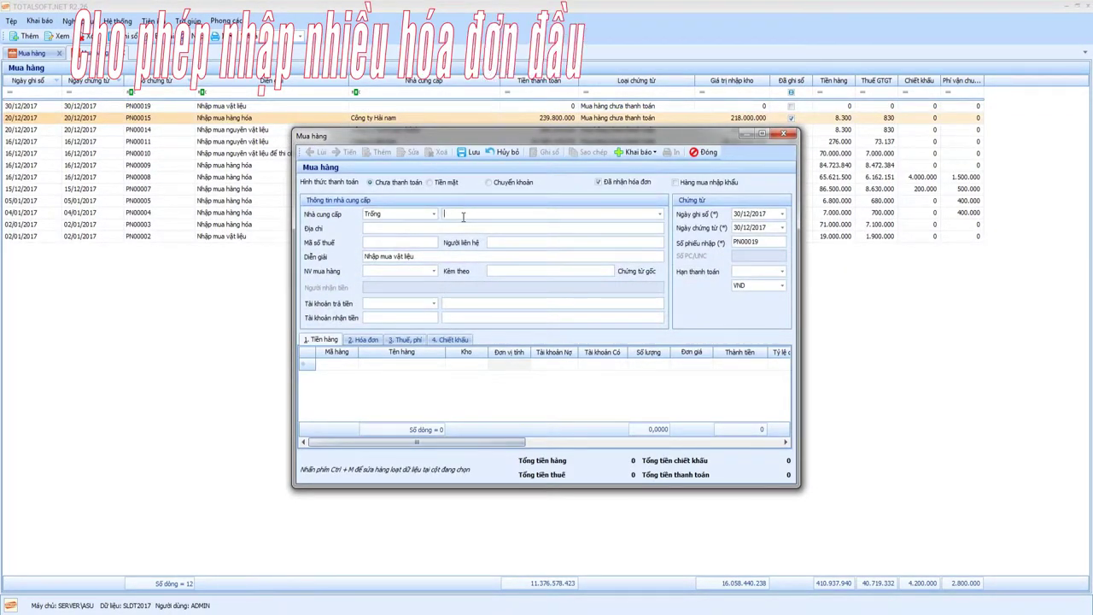
# Step: Set the supplier to Công ty CP Giám định Hàng hải Eastern Star and add item 0006 XM Sông Lam with warehouse 156
pyautogui.write('Hải')
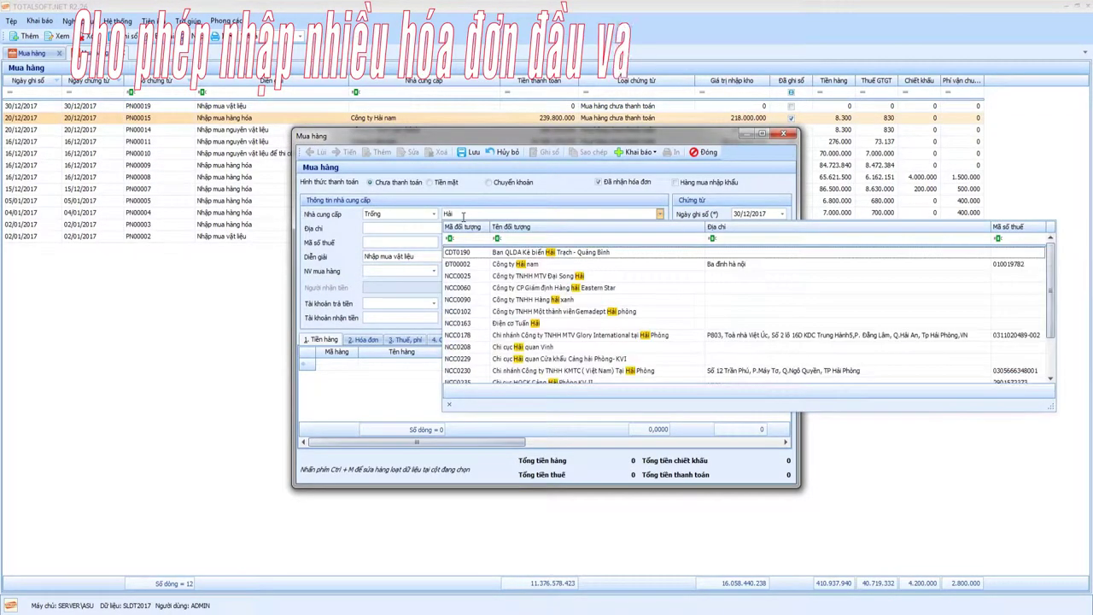
pyautogui.click(528, 291)
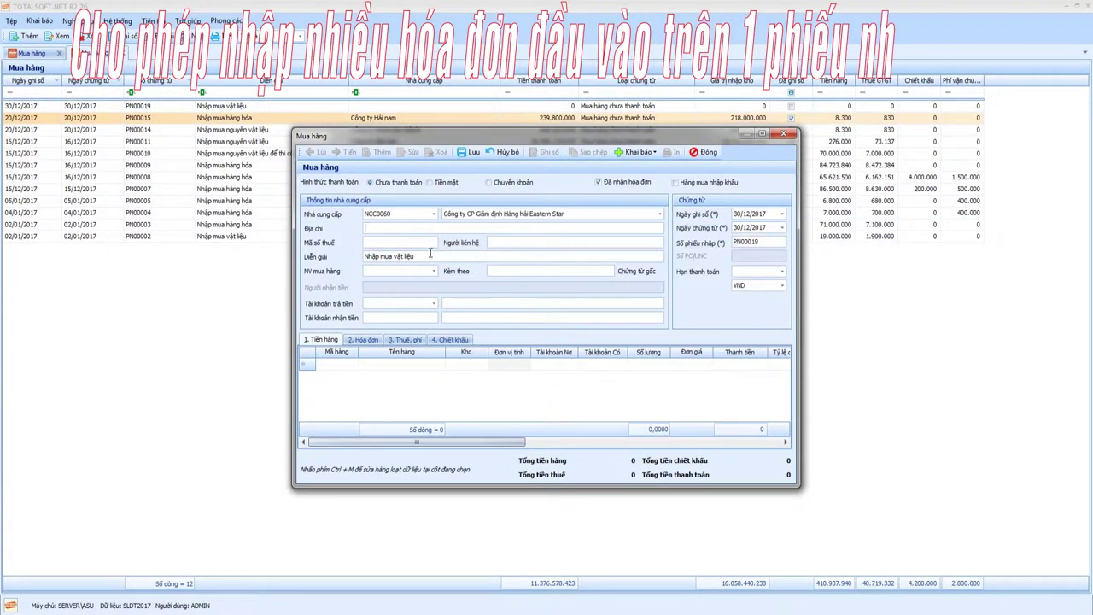
pyautogui.click(349, 364)
pyautogui.click(353, 364)
pyautogui.click(356, 461)
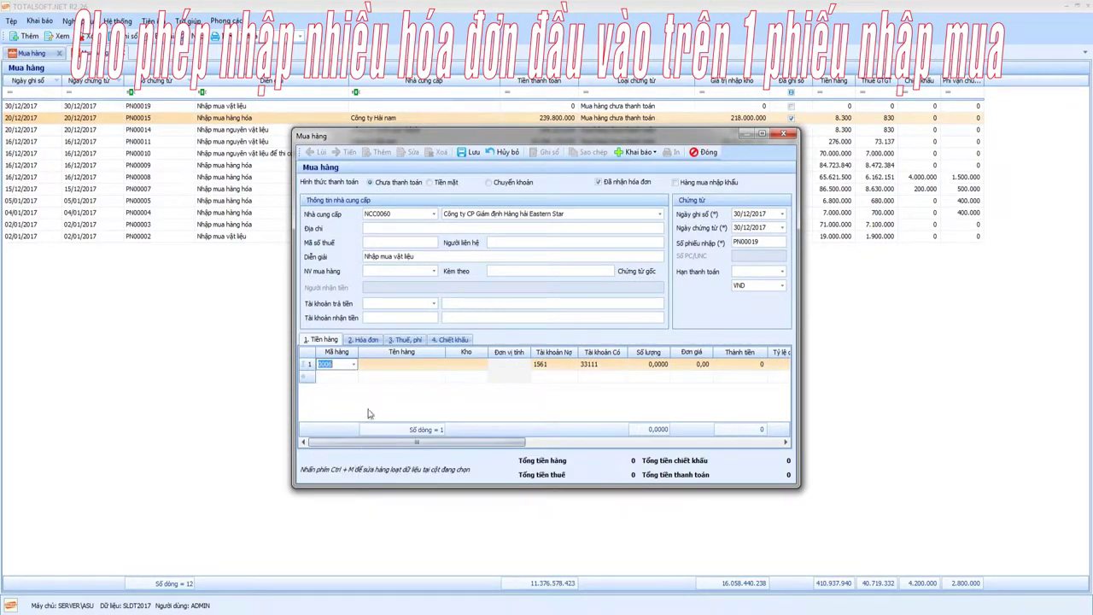
pyautogui.click(482, 364)
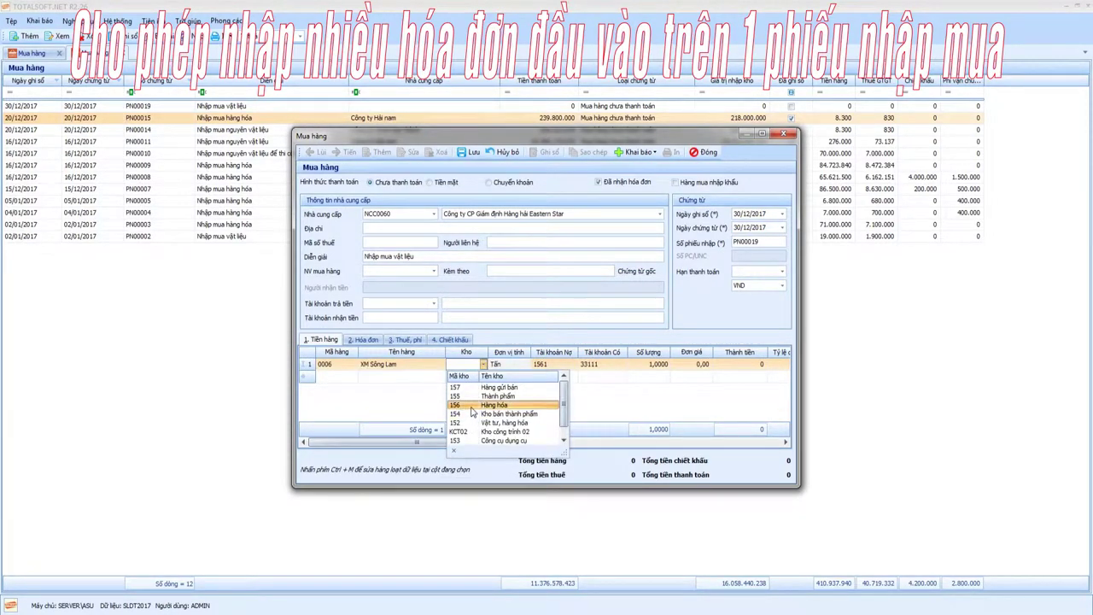
pyautogui.click(495, 408)
# Step: Set the XM Sông Lam line's quantity to 22 and its unit price to 100.000
pyautogui.write('22000')
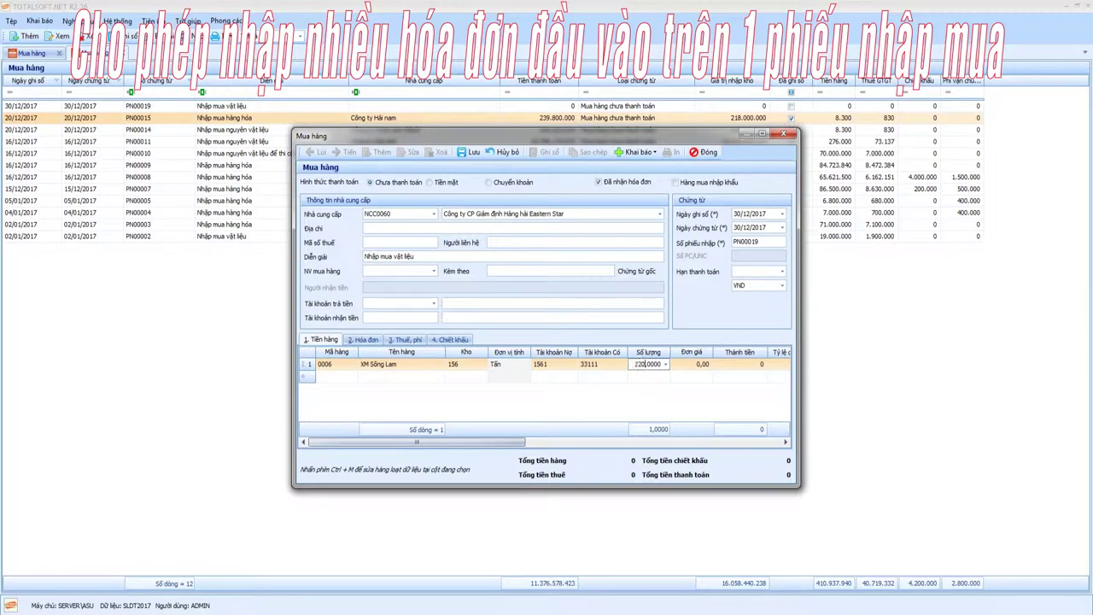
pyautogui.press('BackSpace')
pyautogui.press('BackSpace')
pyautogui.press('Return')
pyautogui.write('100.0')
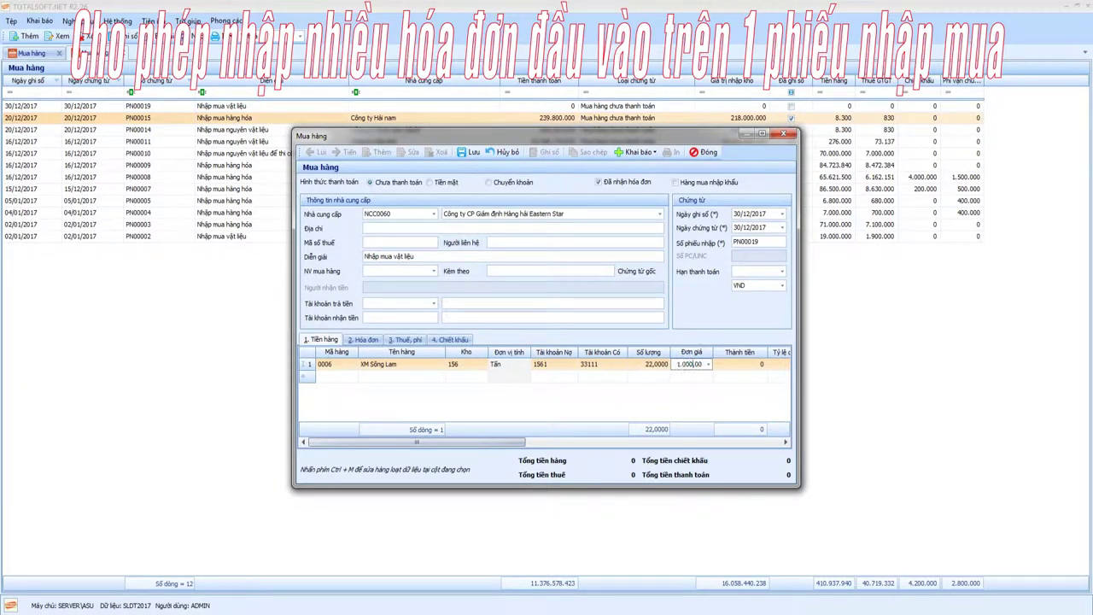
pyautogui.write('00')
pyautogui.press('Return')
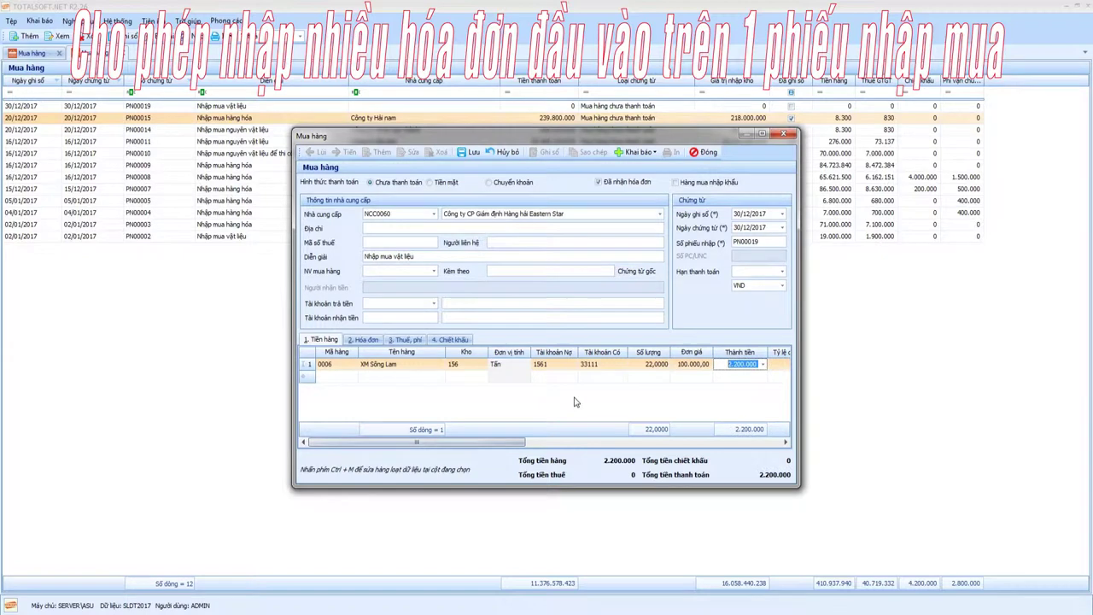
# Step: Add a second goods line for item 0007 XI MĂNG VICEM 40 with quantity 250 and unit price 10.000
pyautogui.click(342, 376)
pyautogui.click(354, 377)
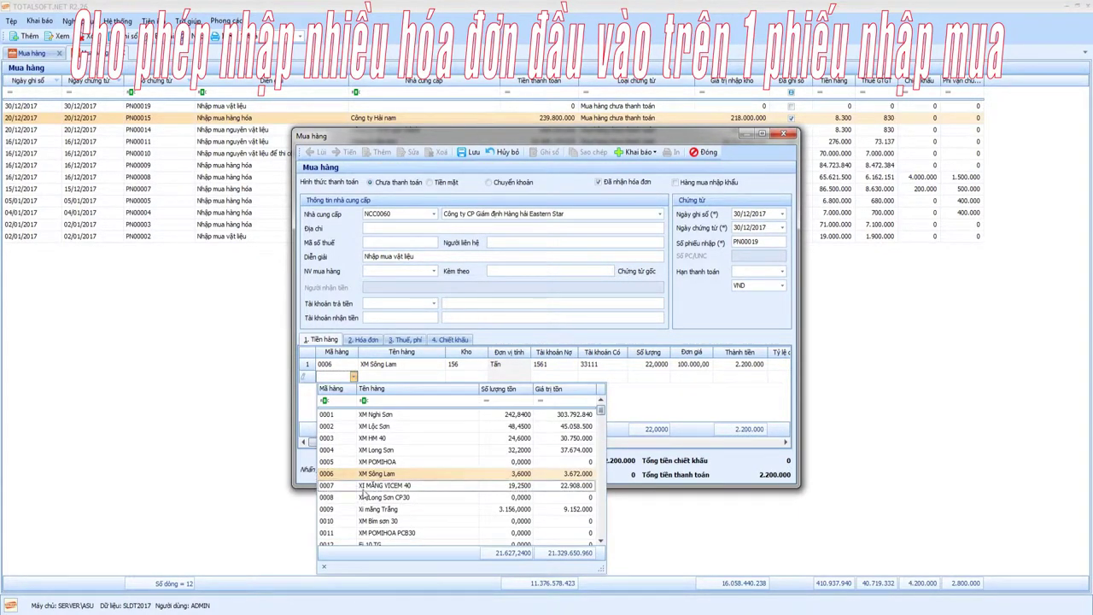
pyautogui.click(362, 486)
pyautogui.press('Return')
pyautogui.press('Return')
pyautogui.press('Return')
pyautogui.press('Return')
pyautogui.press('Return')
pyautogui.press('Return')
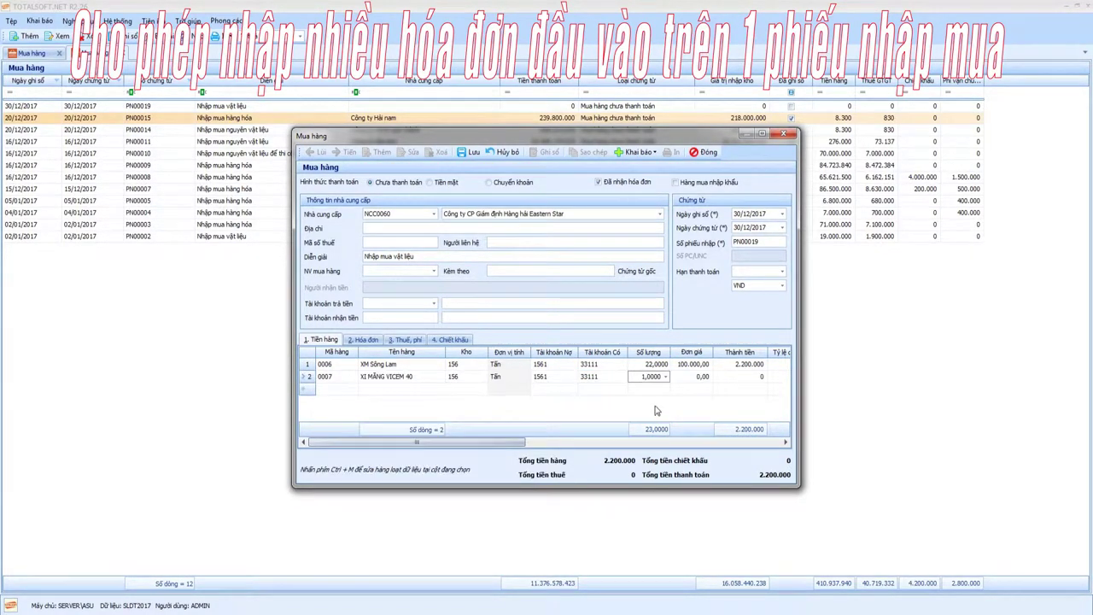
pyautogui.write('250')
pyautogui.press('Return')
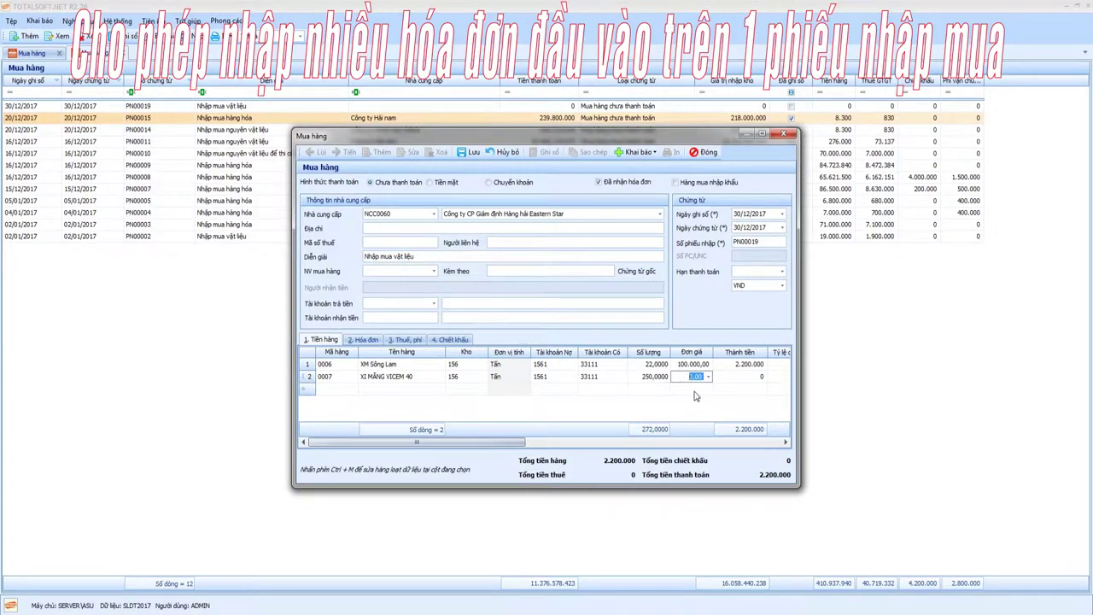
pyautogui.press('Return')
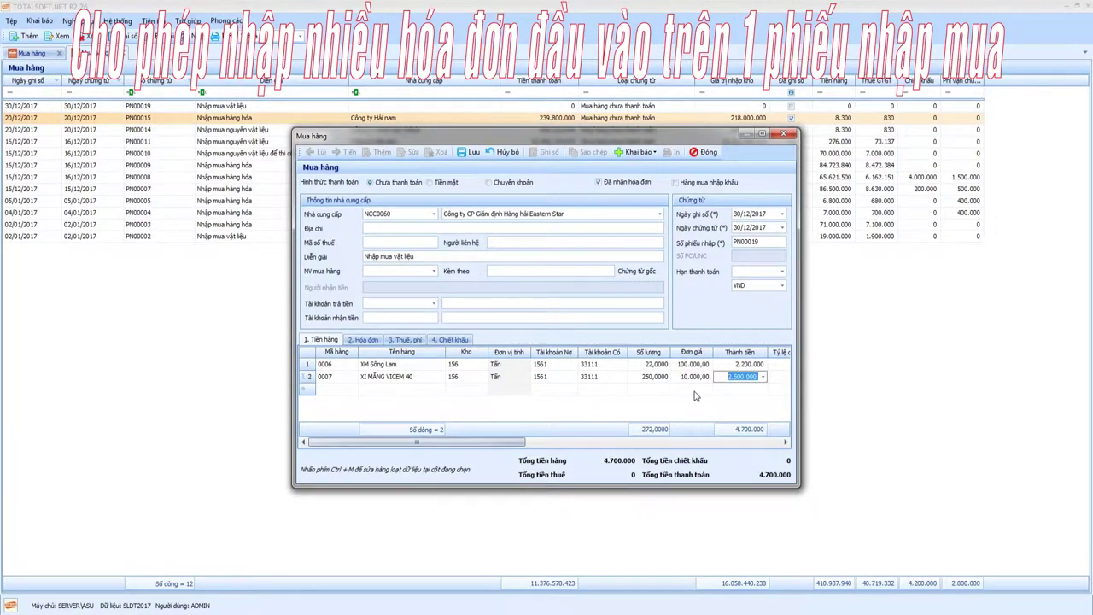
pyautogui.press('Return')
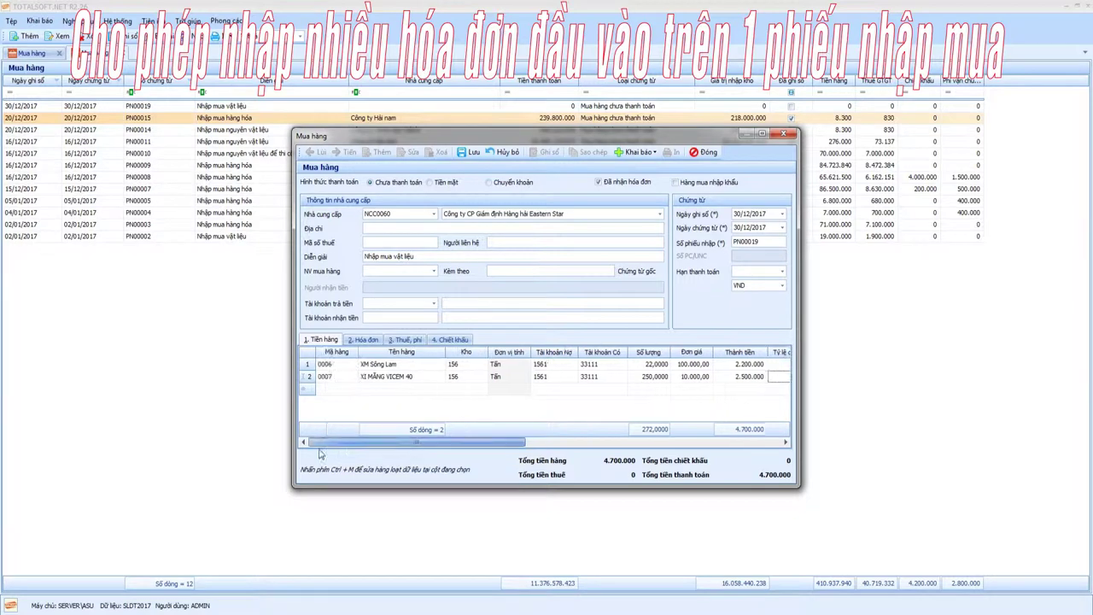
# Step: Add a third goods line for item 0009 Xi măng Trắng with quantity 150 and unit price 200.000
pyautogui.click(341, 389)
pyautogui.click(352, 389)
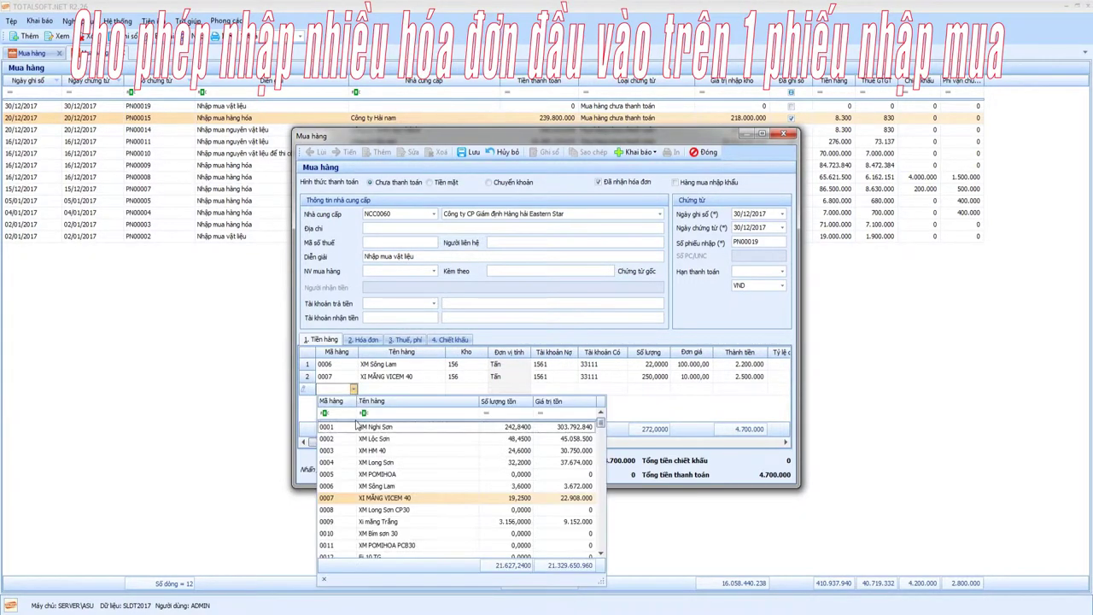
pyautogui.click(360, 522)
pyautogui.press('Return')
pyautogui.press('Return')
pyautogui.press('Return')
pyautogui.press('Return')
pyautogui.press('Return')
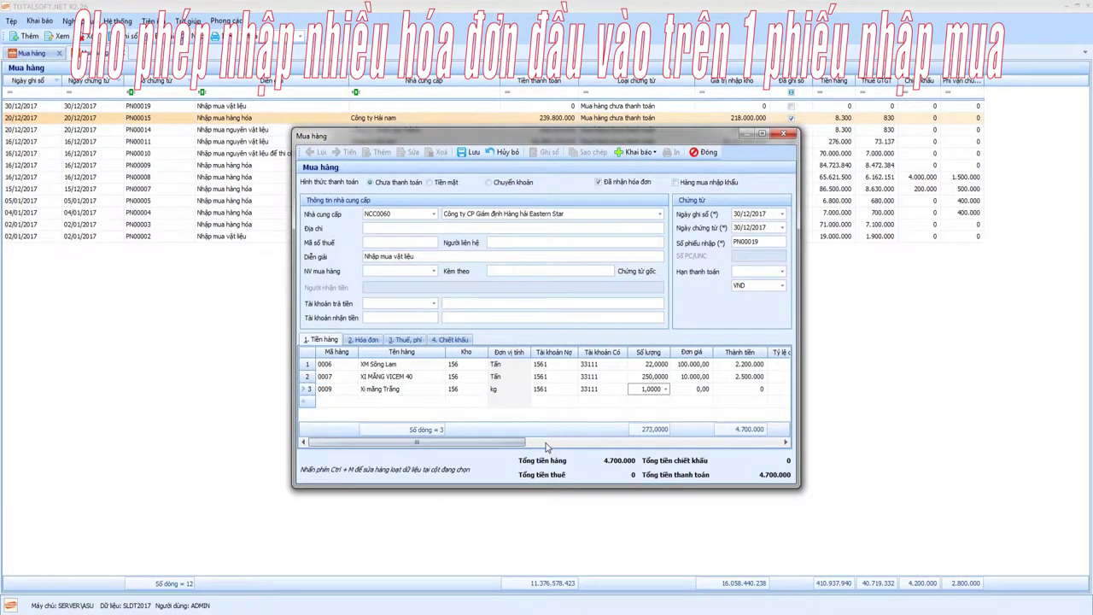
pyautogui.write('150')
pyautogui.press('Return')
pyautogui.write('200.')
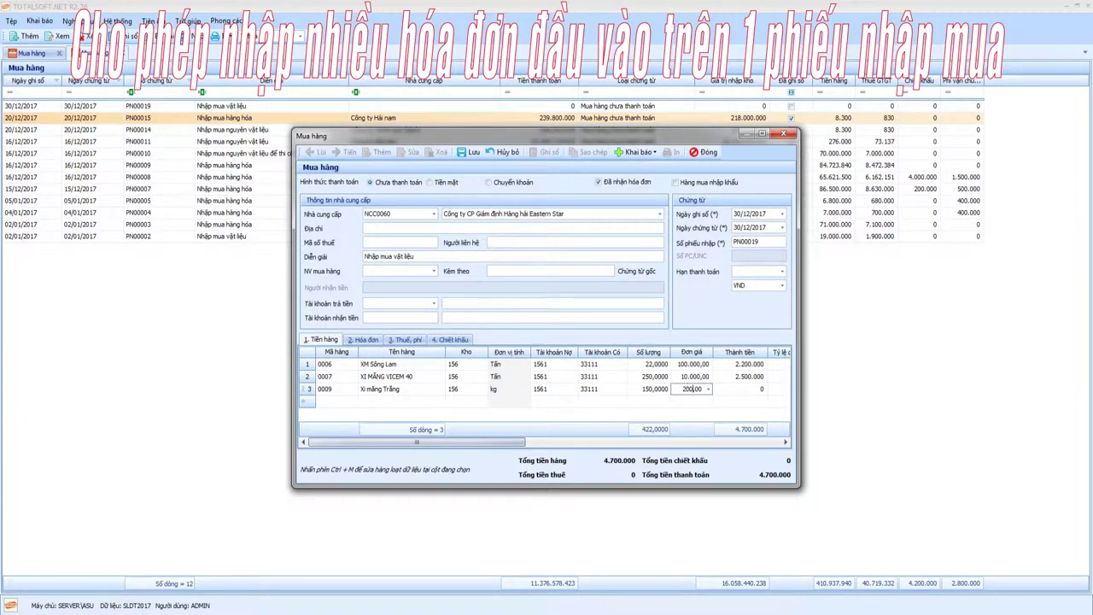
pyautogui.write('000')
# Step: Change the unit price of the XI MĂNG VICEM 40 line to 100.000
pyautogui.press('Up')
pyautogui.write('100')
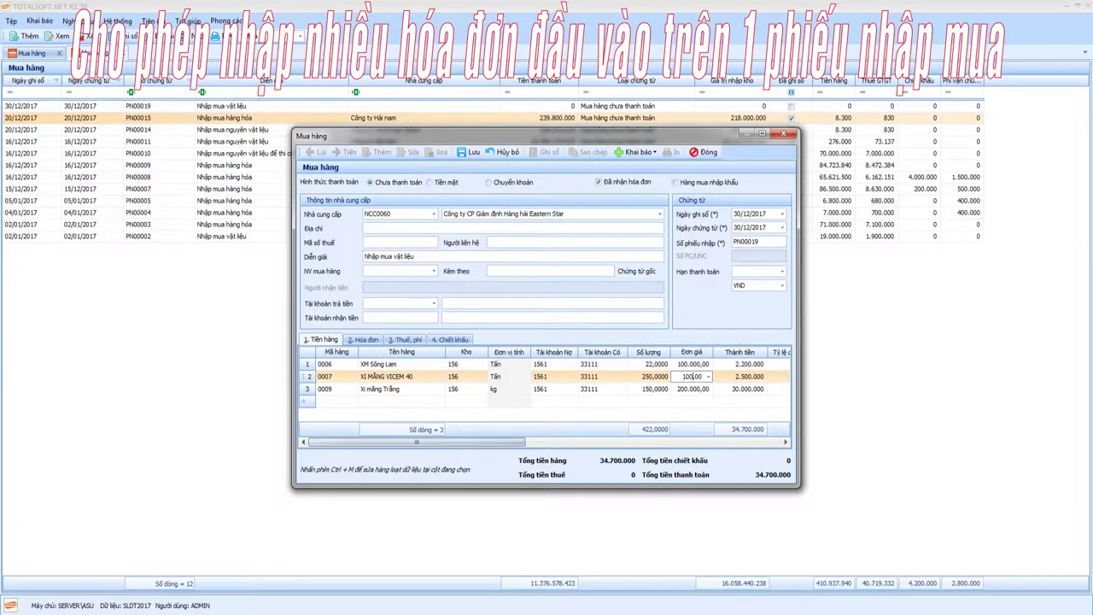
pyautogui.press('Tab')
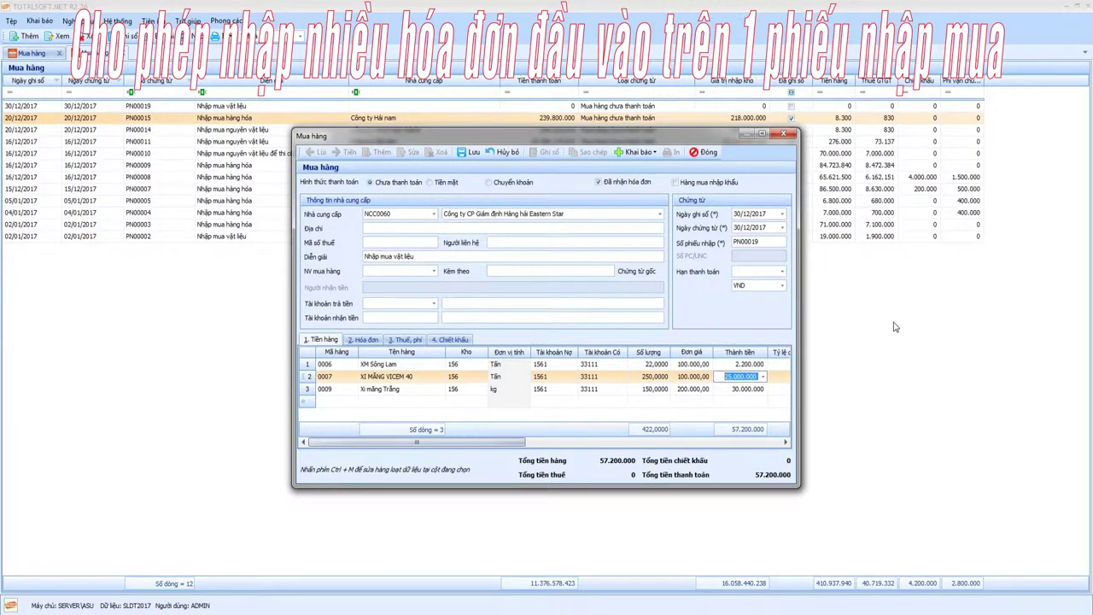
# Step: Set the VAT rate to 10% for all three goods lines in the purchase receipt's maximized invoice details
pyautogui.click(367, 340)
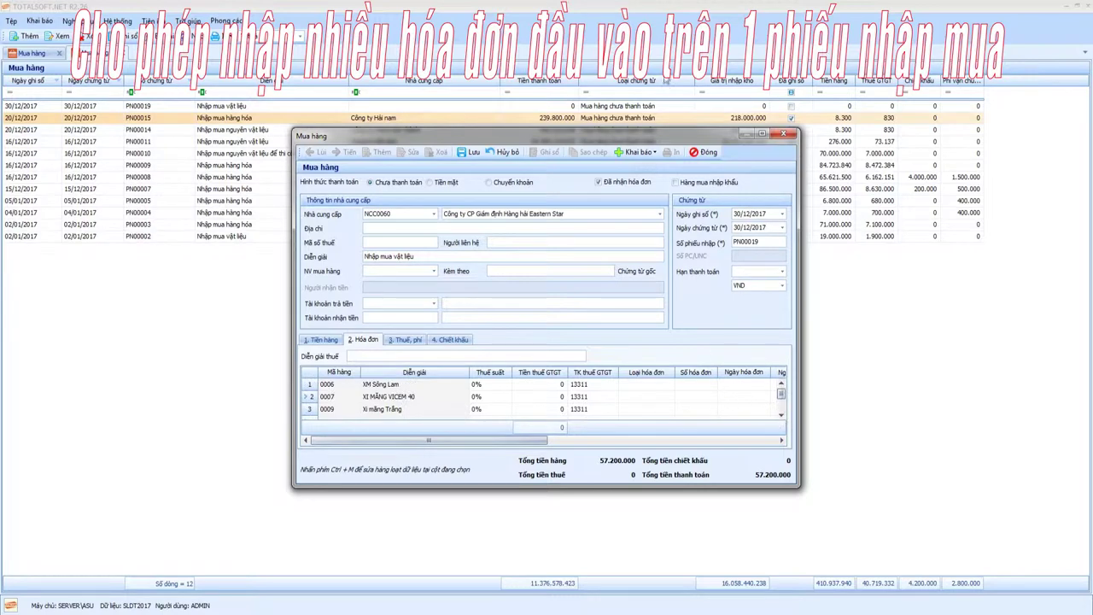
pyautogui.click(761, 134)
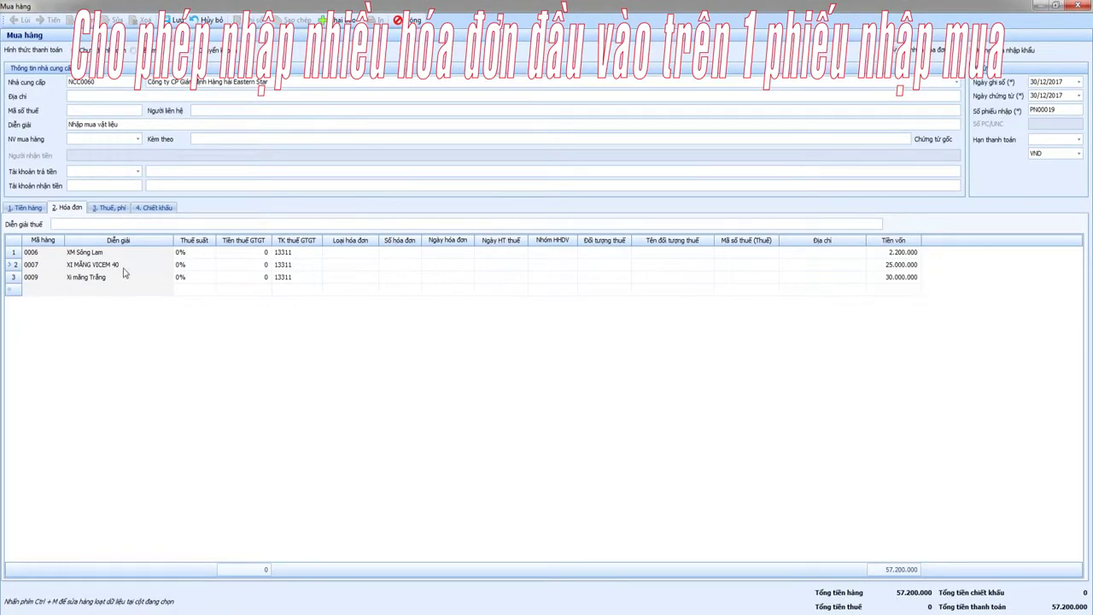
pyautogui.click(186, 252)
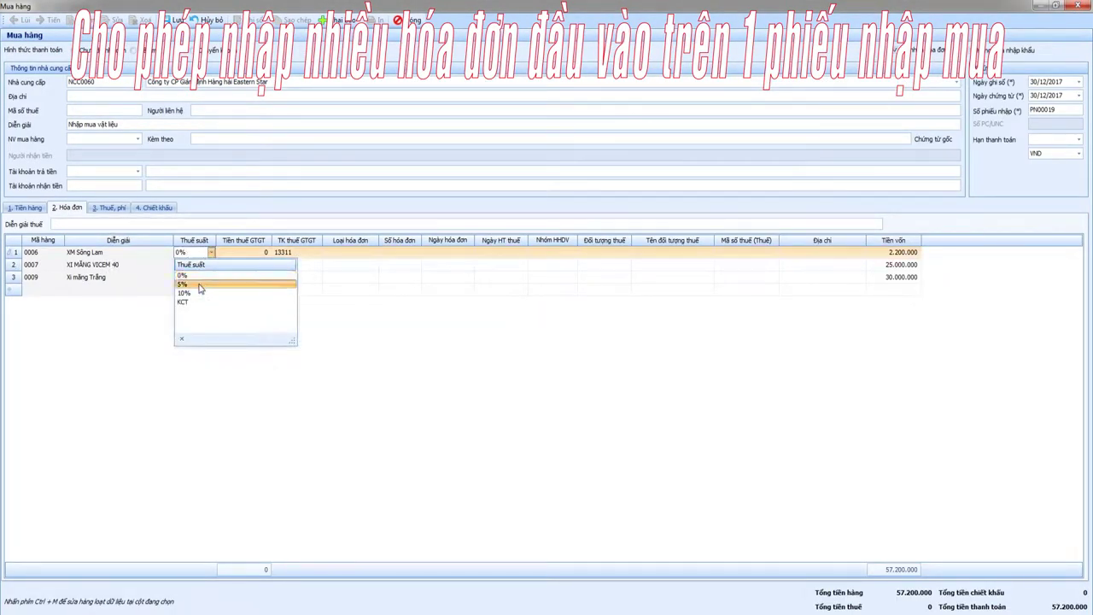
pyautogui.click(203, 285)
pyautogui.click(210, 266)
pyautogui.click(210, 264)
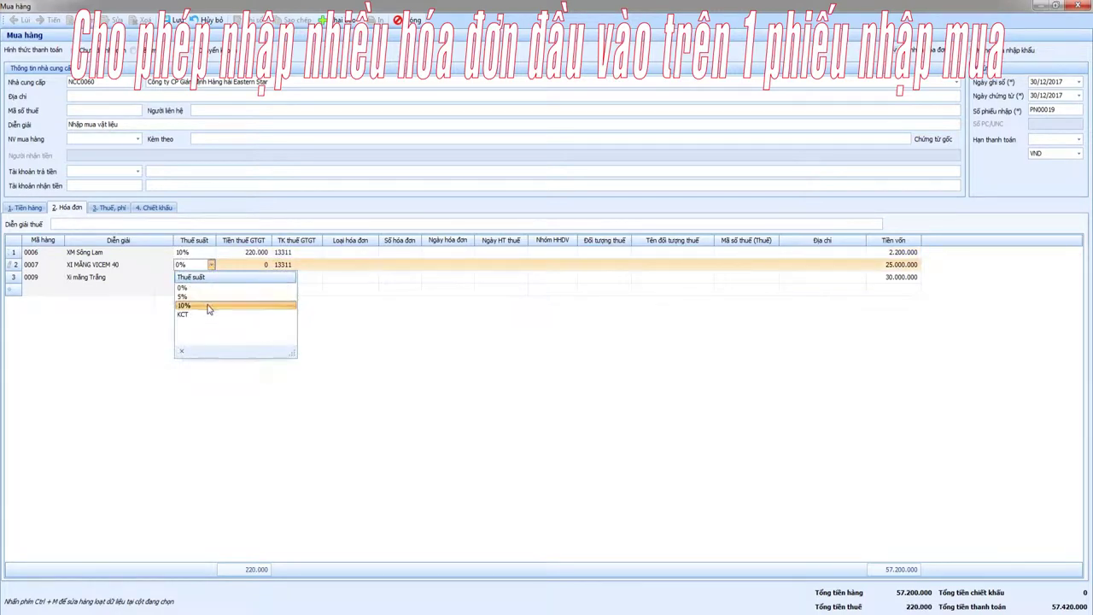
pyautogui.click(205, 290)
pyautogui.click(209, 277)
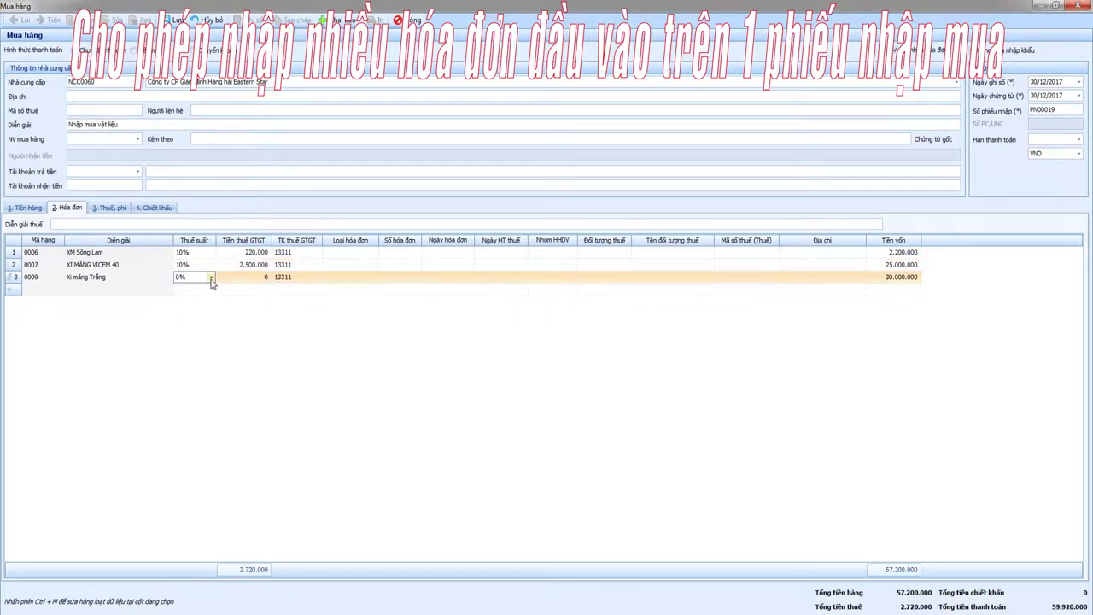
pyautogui.click(211, 277)
pyautogui.click(210, 319)
pyautogui.click(249, 277)
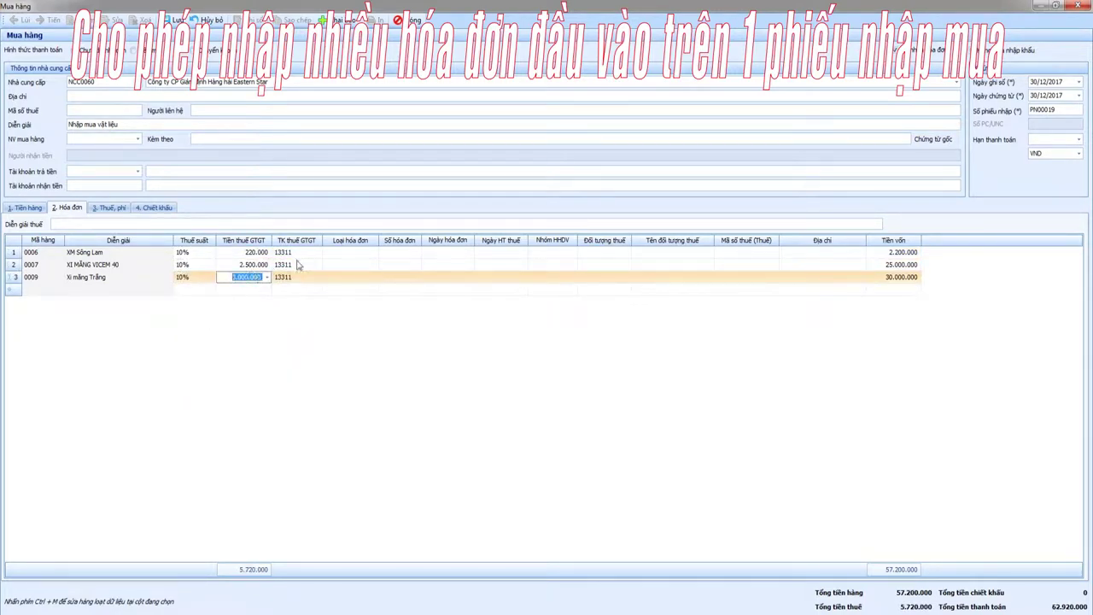
pyautogui.press('Tab')
# Step: Set the XM Sông Lam line's invoice type to Hóa đơn GTGT and copy it to the other goods lines
pyautogui.click(331, 257)
pyautogui.click(356, 284)
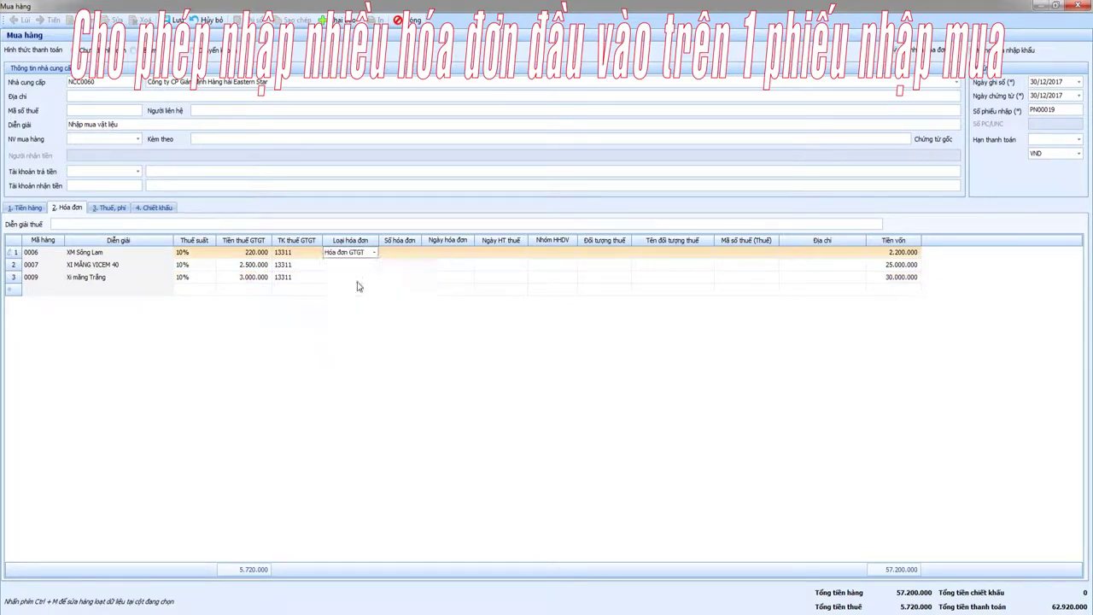
pyautogui.click(373, 268)
pyautogui.click(374, 269)
pyautogui.click(374, 268)
pyautogui.click(363, 256)
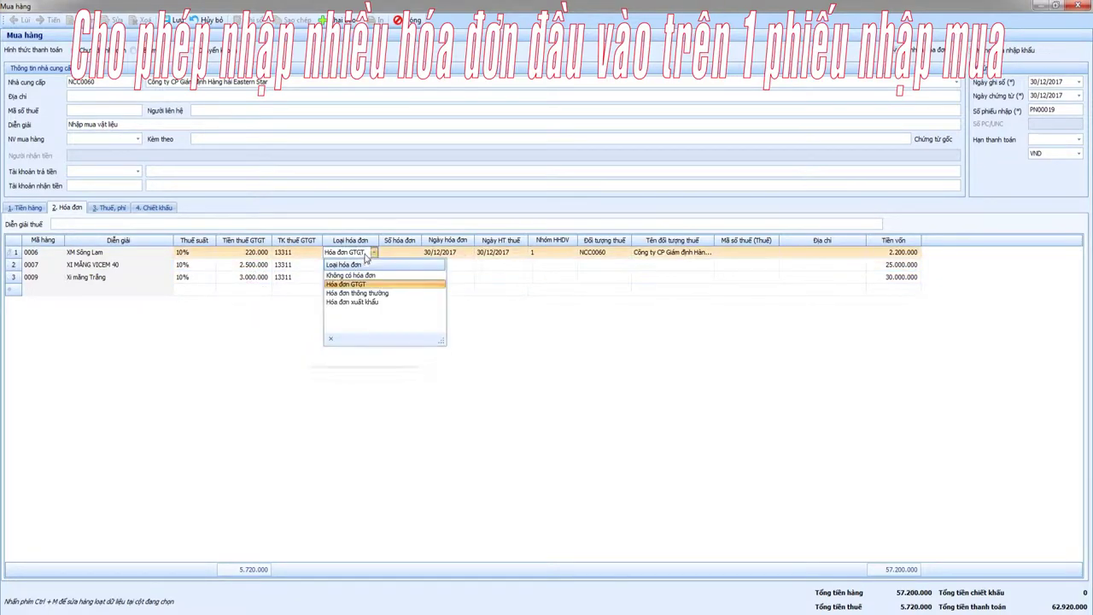
pyautogui.click(360, 259)
pyautogui.hotkey('ctrl', 'm')
pyautogui.press('Tab')
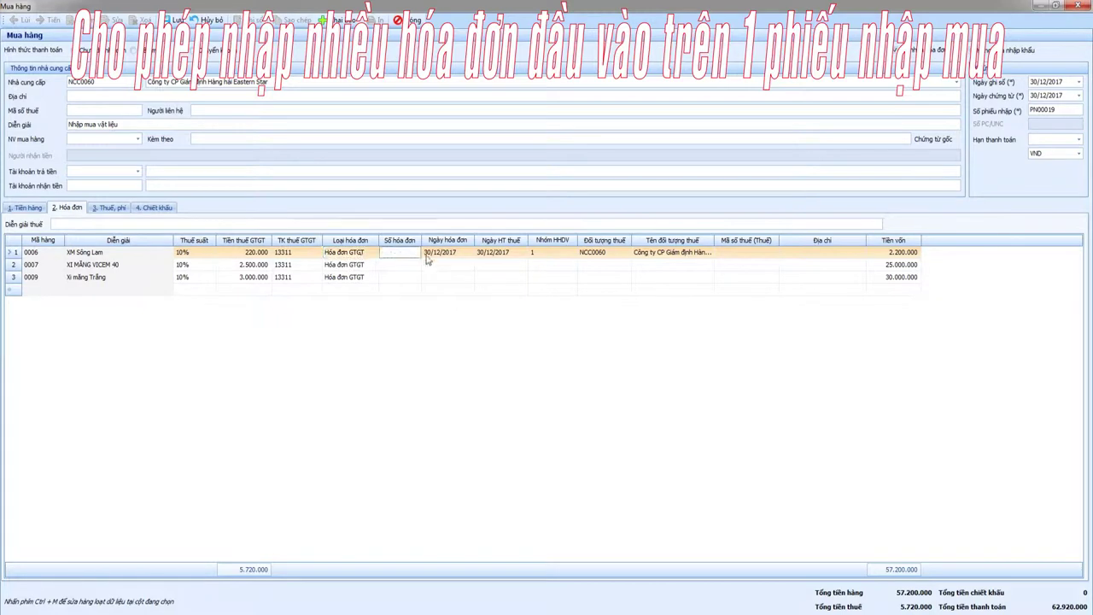
# Step: Enter invoice number 0123456 for the XM Sông Lam line and copy it to the other goods lines
pyautogui.write('0123456')
pyautogui.press('Tab')
pyautogui.press('Tab')
pyautogui.hotkey('shift', 'Tab')
pyautogui.hotkey('shift', 'Tab')
pyautogui.hotkey('ctrl', 'm')
pyautogui.press('Tab')
pyautogui.press('Tab')
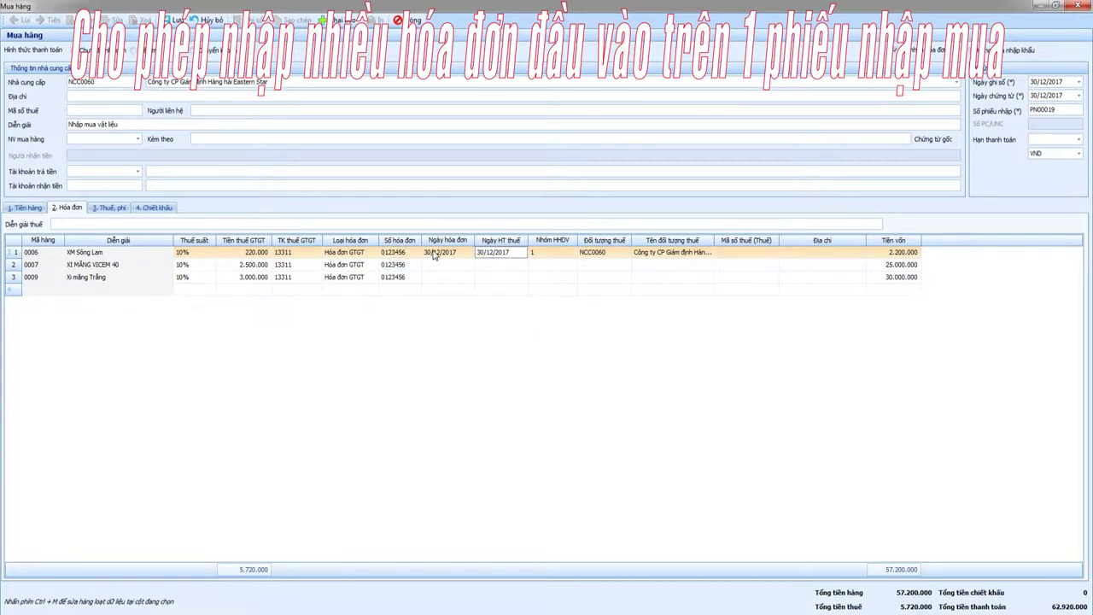
pyautogui.press('Tab')
pyautogui.press('Tab')
pyautogui.press('Tab')
pyautogui.press('Tab')
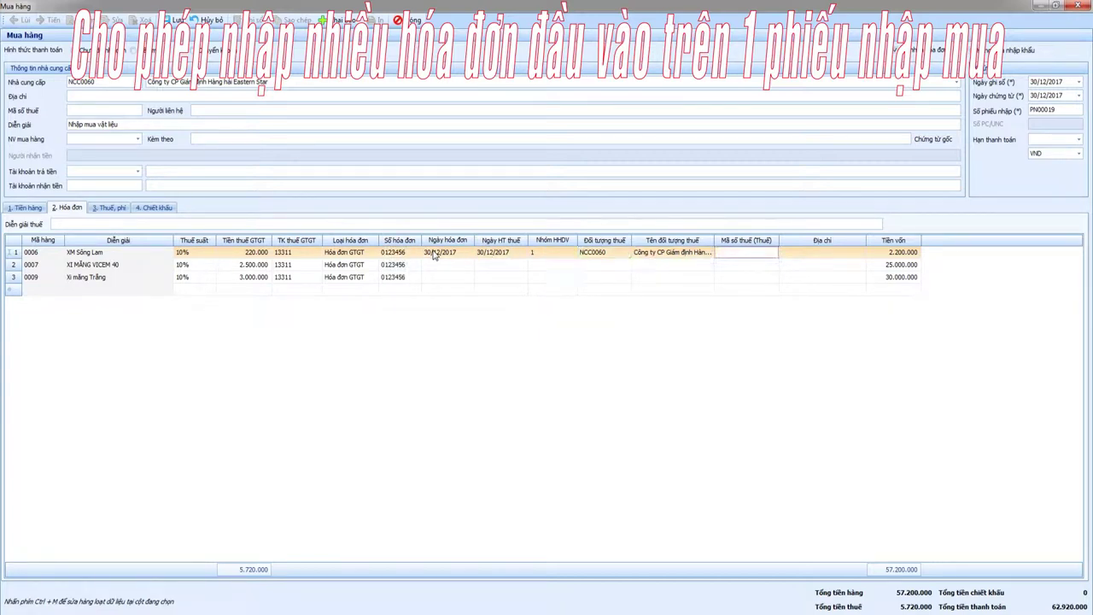
pyautogui.press('Tab')
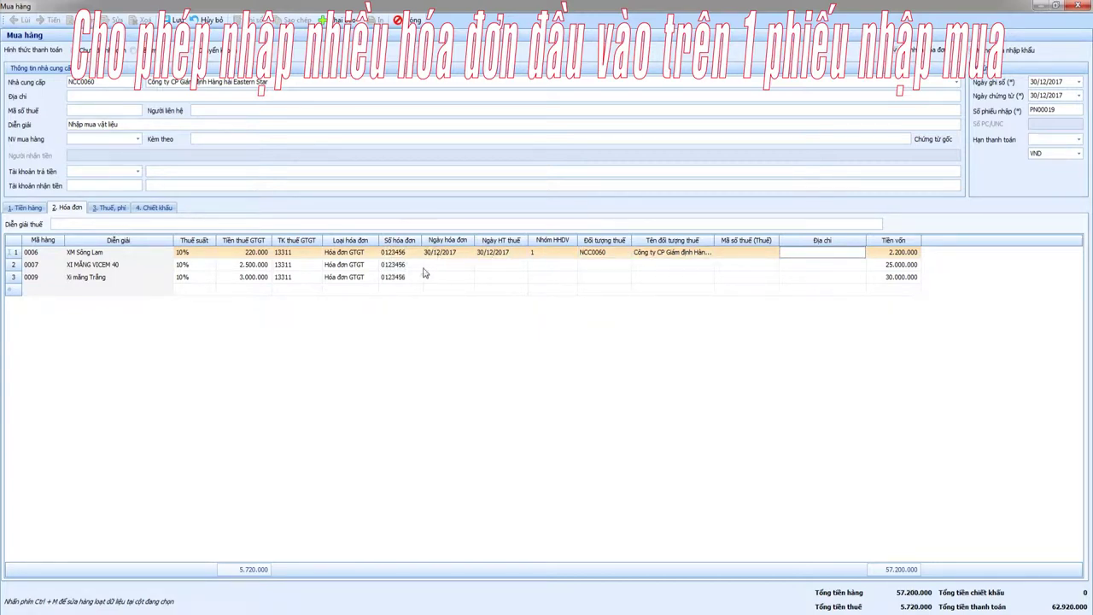
# Step: Copy the first line's invoice date and tax accounting date, both 30/12/2017, to the other goods lines
pyautogui.click(437, 252)
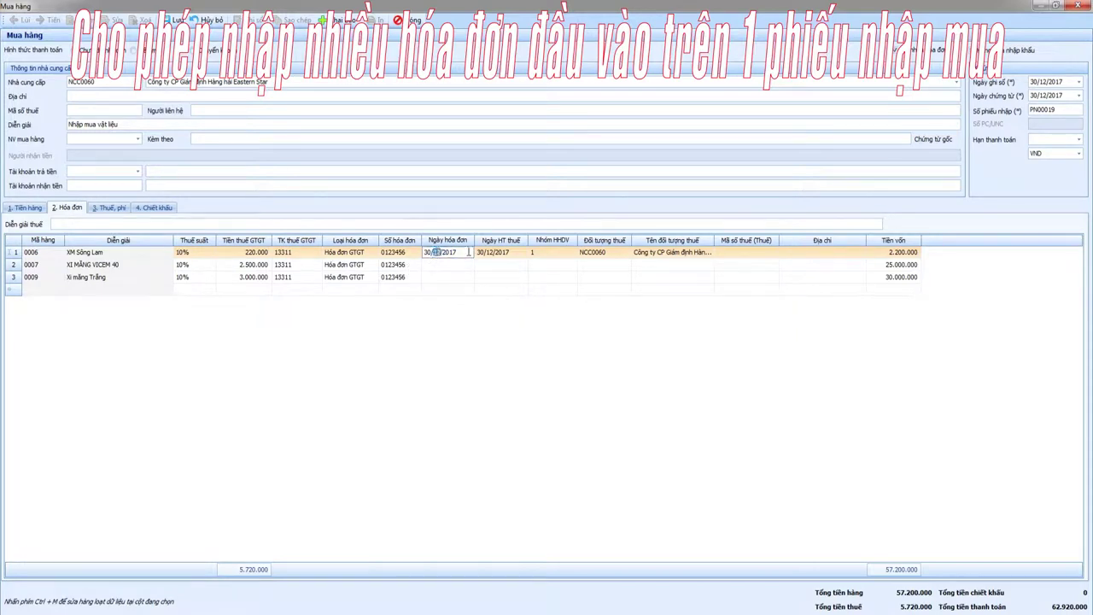
pyautogui.hotkey('ctrl', 'm')
pyautogui.press('Tab')
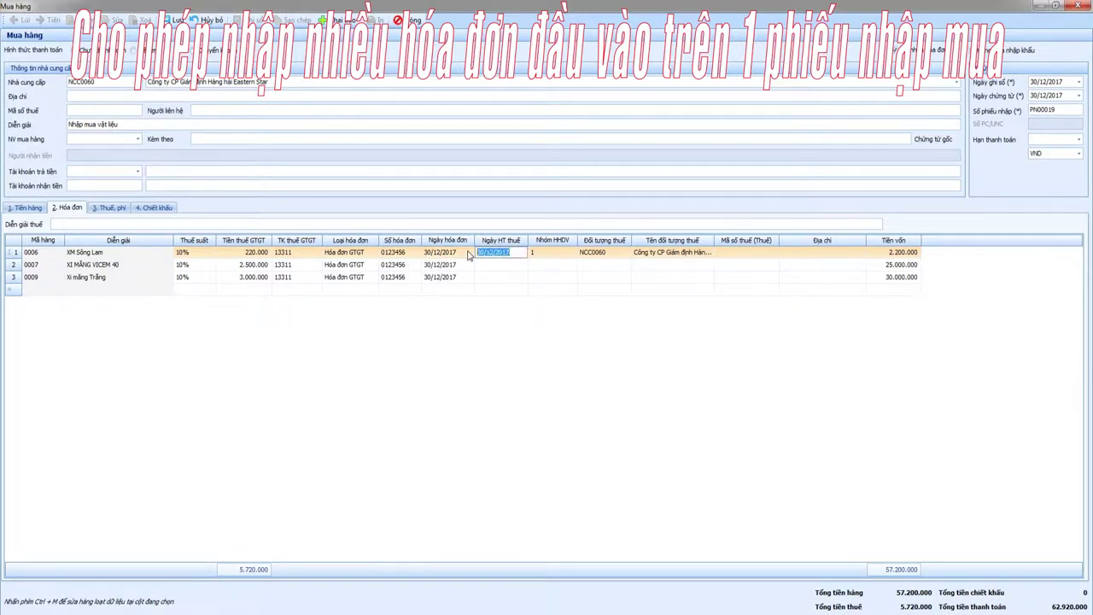
pyautogui.press('Tab')
pyautogui.hotkey('shift', 'Tab')
pyautogui.hotkey('ctrl', 'm')
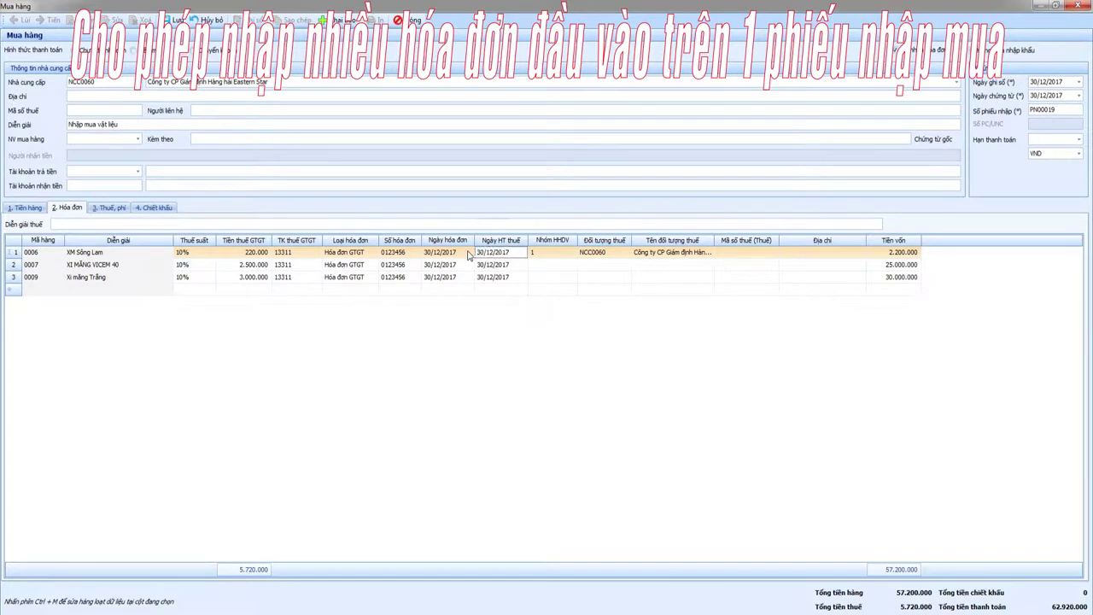
# Step: Copy the first line's goods group 1, tax partner NCC0060 and tax partner name to the other goods lines
pyautogui.press('Tab')
pyautogui.press('Tab')
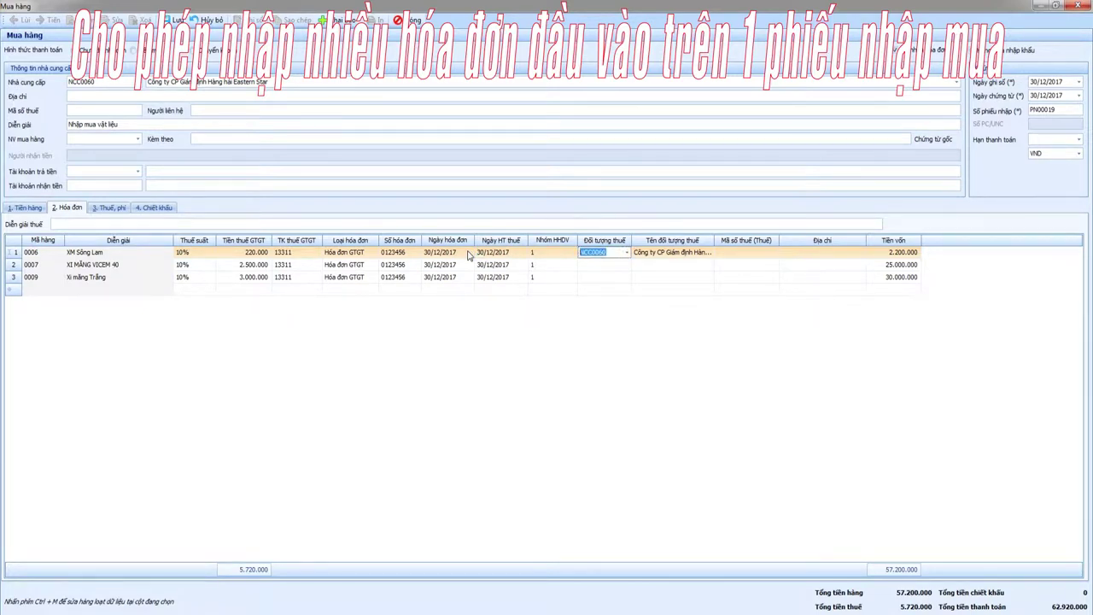
pyautogui.hotkey('ctrl', 'm')
pyautogui.press('Tab')
pyautogui.hotkey('ctrl', 'm')
pyautogui.press('Tab')
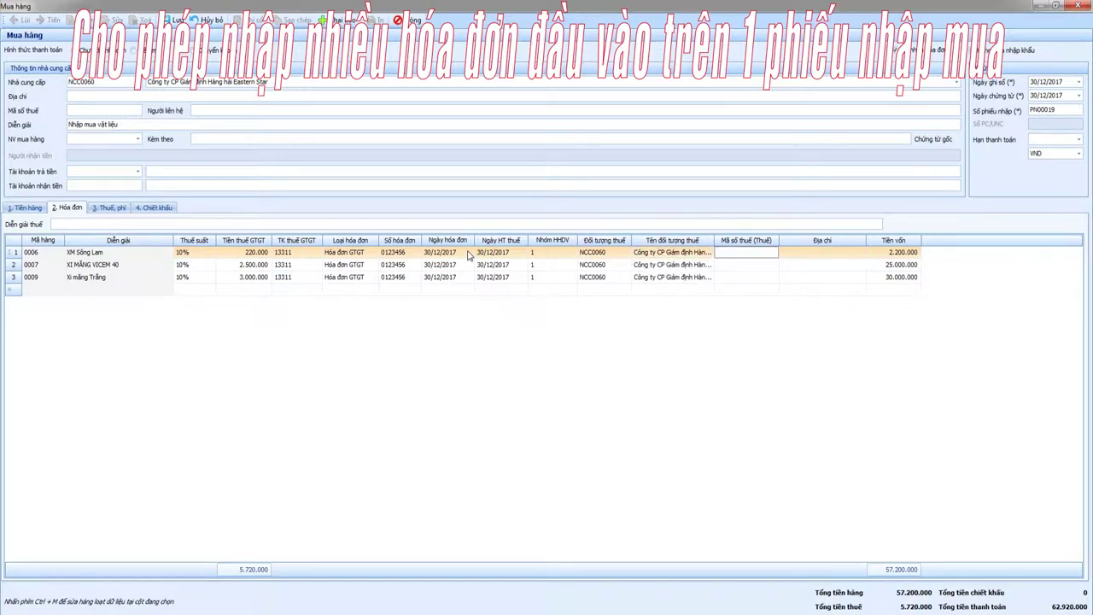
# Step: Change the invoice number of the Xi măng Trắng line to 0987654
pyautogui.click(393, 276)
pyautogui.click(393, 277)
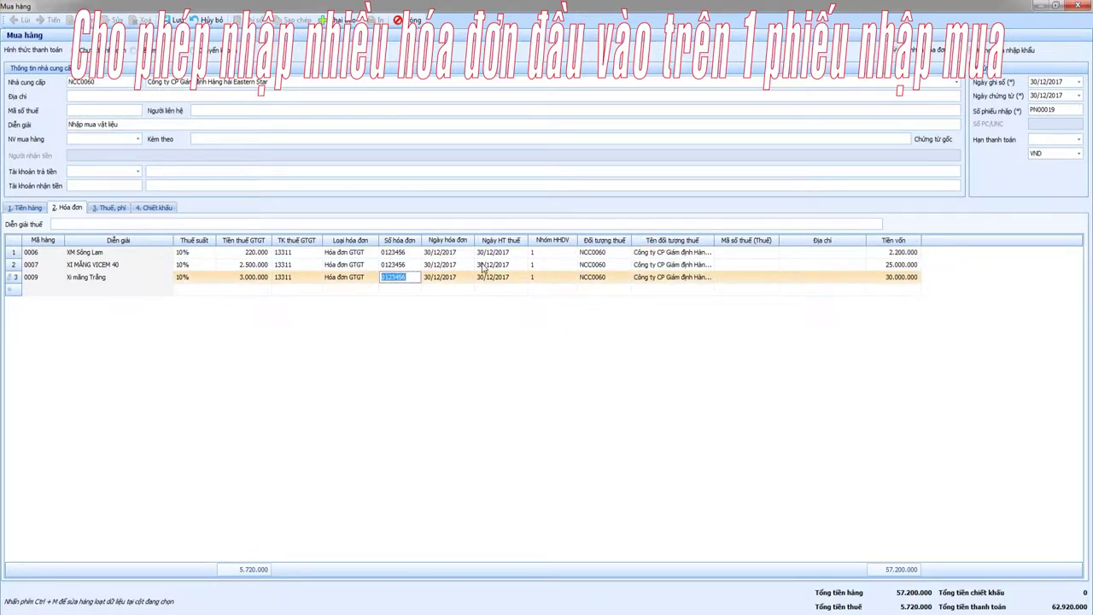
pyautogui.write('0')
pyautogui.press('Tab')
pyautogui.press('Tab')
pyautogui.press('Tab')
pyautogui.press('Tab')
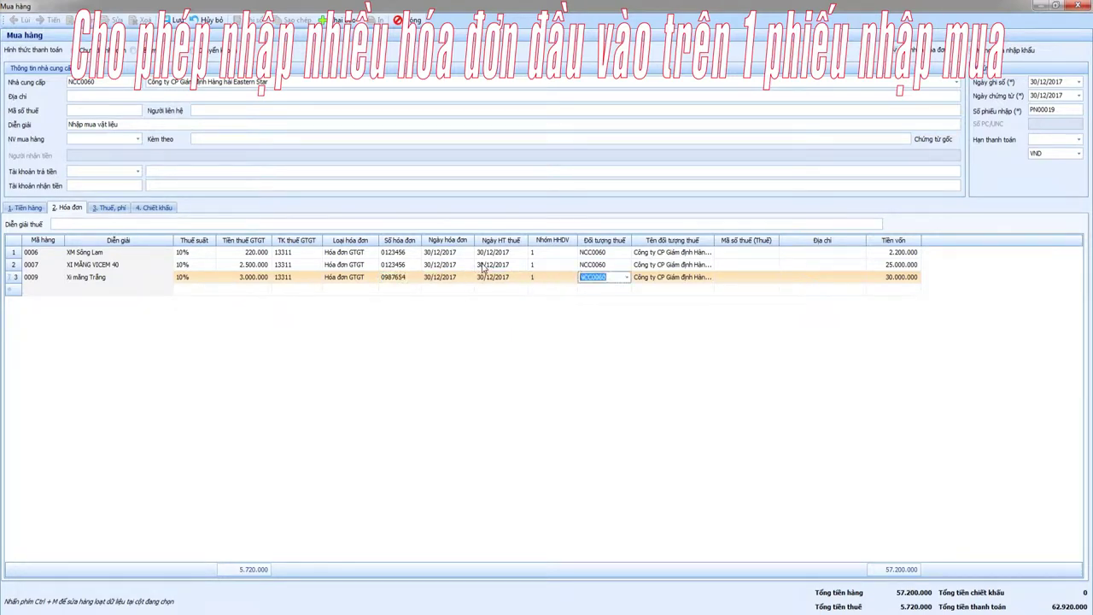
pyautogui.press('Tab')
pyautogui.press('Tab')
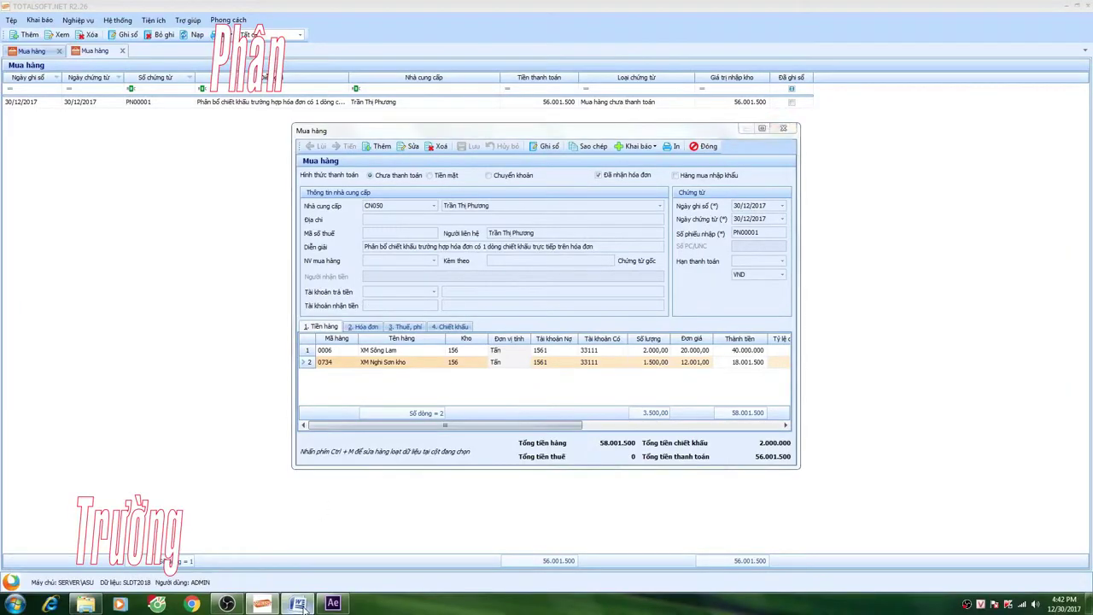
# Step: Make purchase receipt PN00001 editable and examine its total discount and the options for allocating it
pyautogui.moveTo(641, 172); pyautogui.dragTo(908, 209)
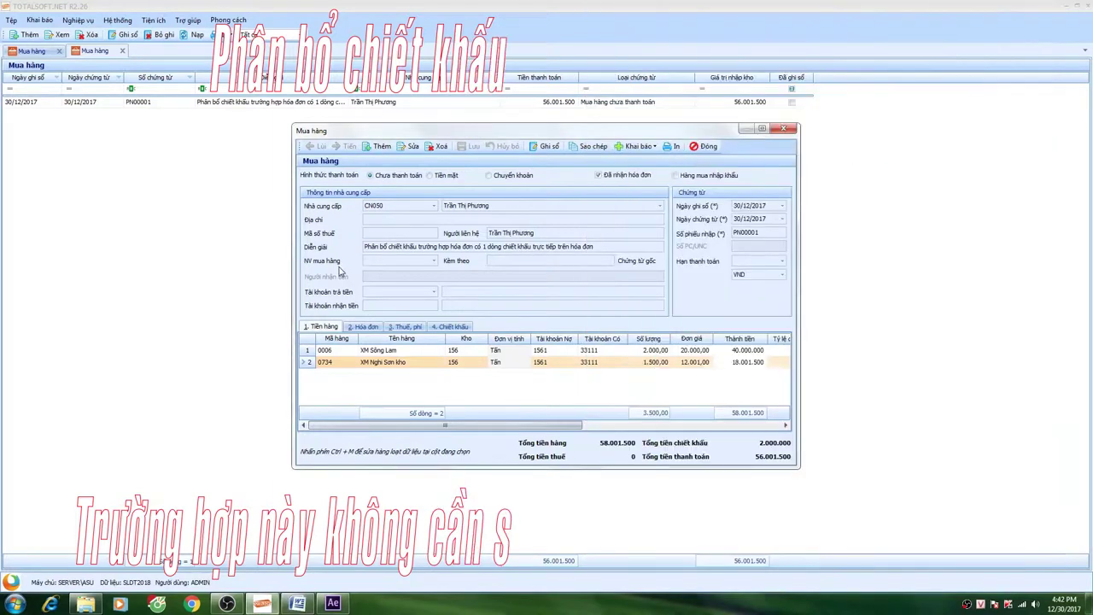
pyautogui.click(484, 177)
pyautogui.click(451, 327)
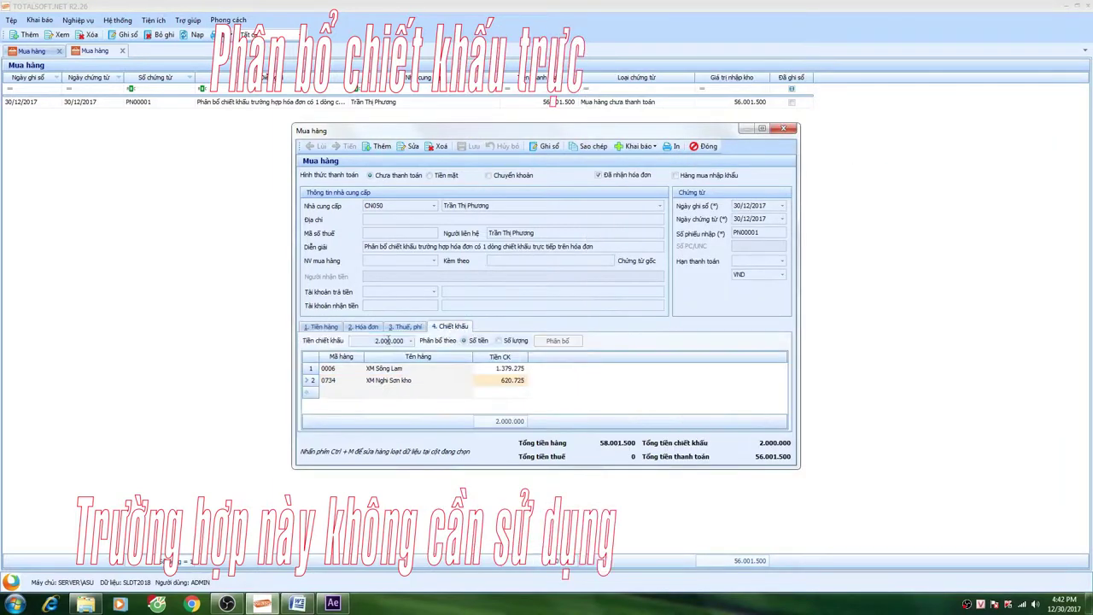
pyautogui.click(376, 340)
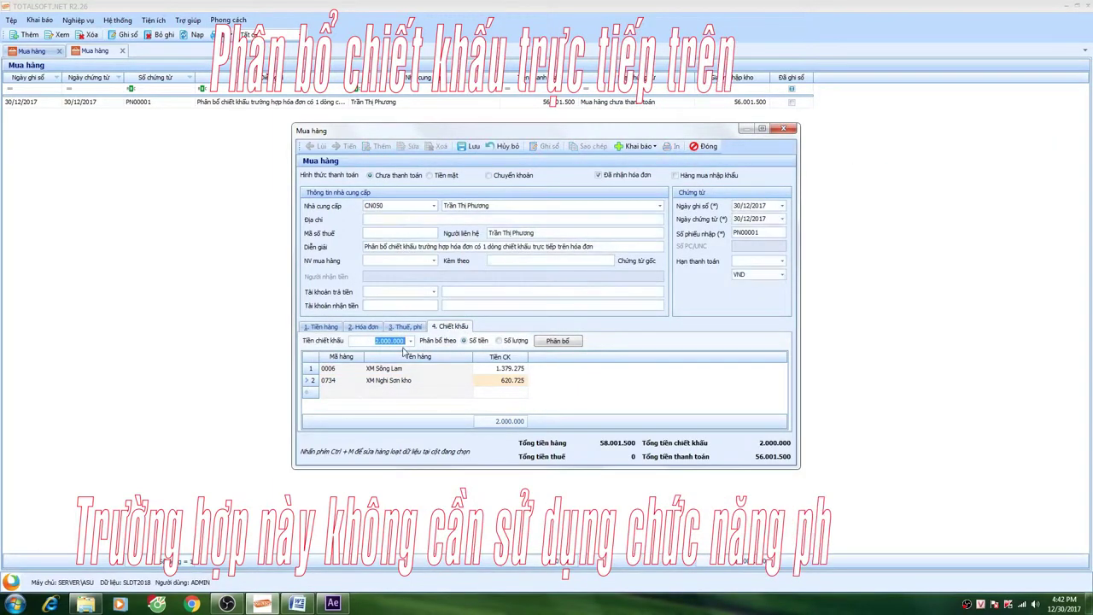
pyautogui.press('Tab')
pyautogui.press('Tab')
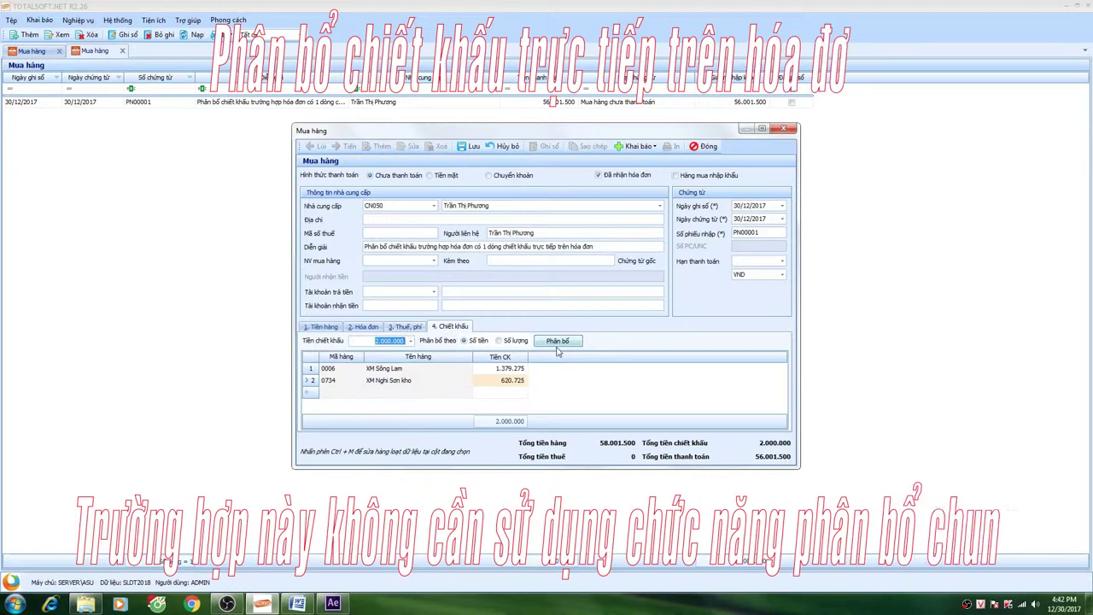
# Step: Examine the line amounts and allocated discount amounts of both items in the receipt's goods details
pyautogui.click(395, 328)
pyautogui.click(328, 328)
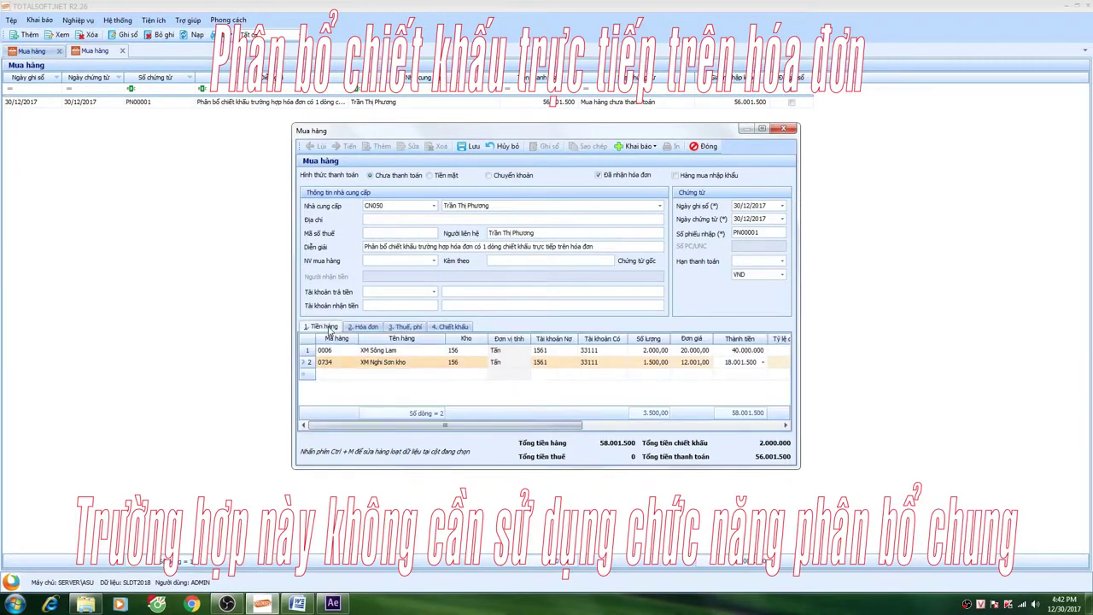
pyautogui.moveTo(468, 422); pyautogui.dragTo(538, 424)
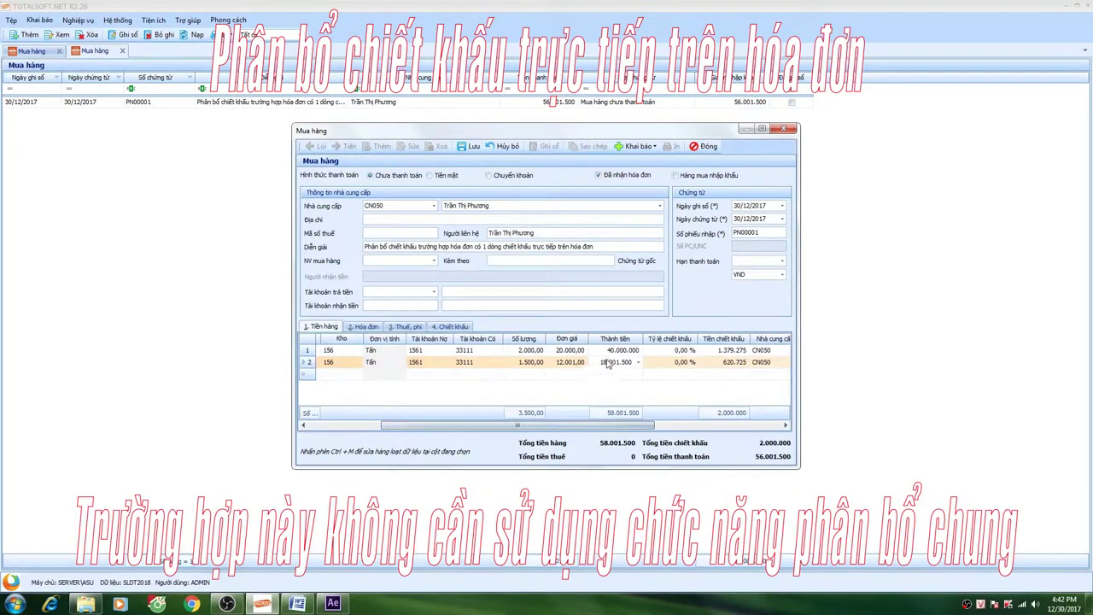
pyautogui.click(607, 364)
pyautogui.moveTo(625, 424); pyautogui.dragTo(595, 434)
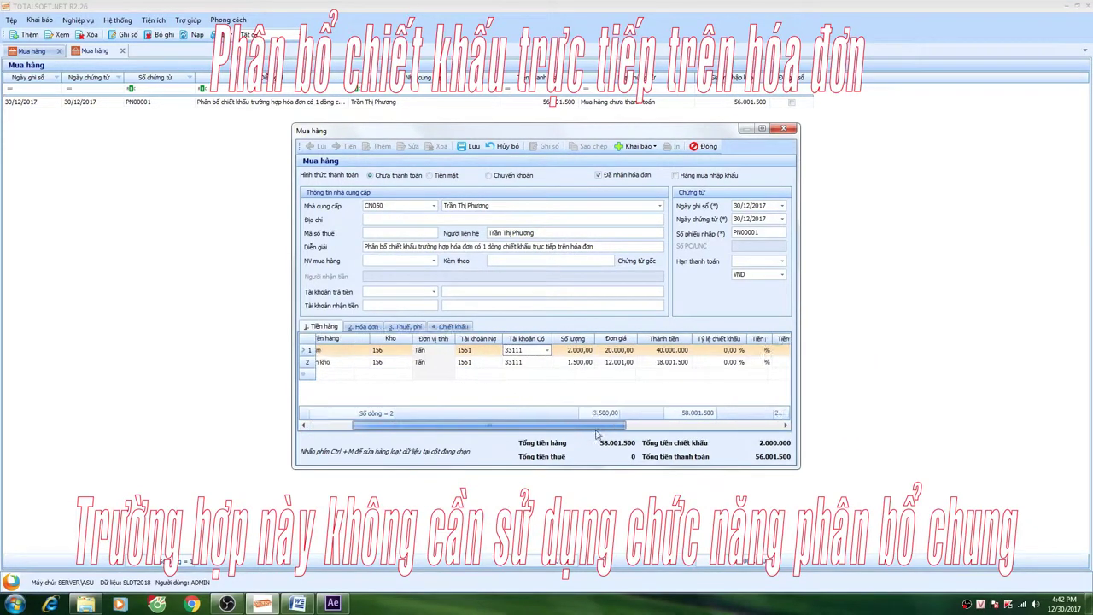
pyautogui.hscroll(3, 559, 372)
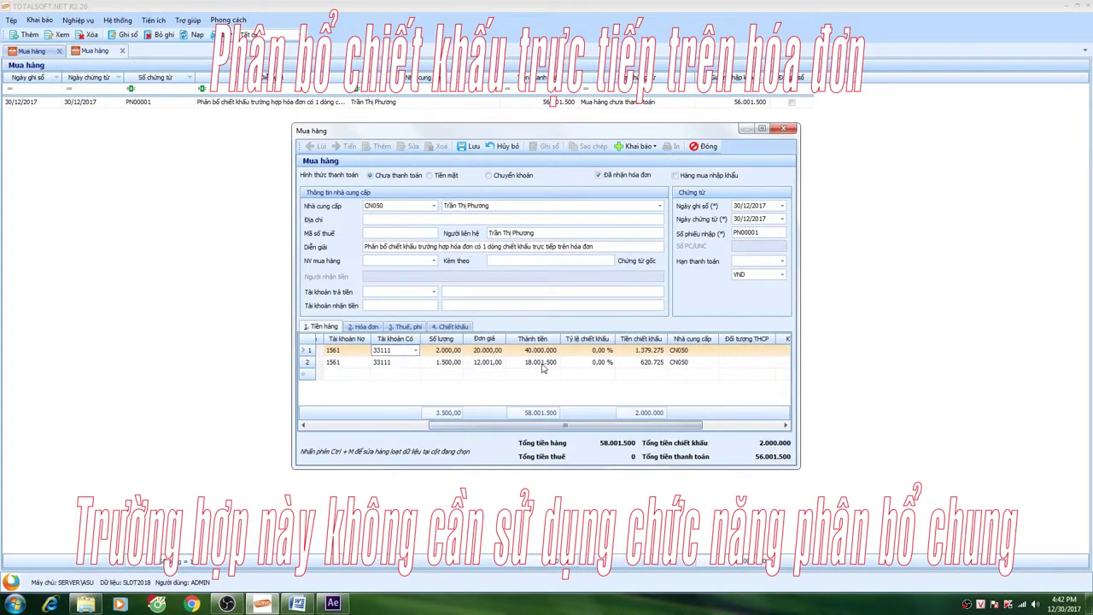
pyautogui.click(542, 363)
pyautogui.click(642, 362)
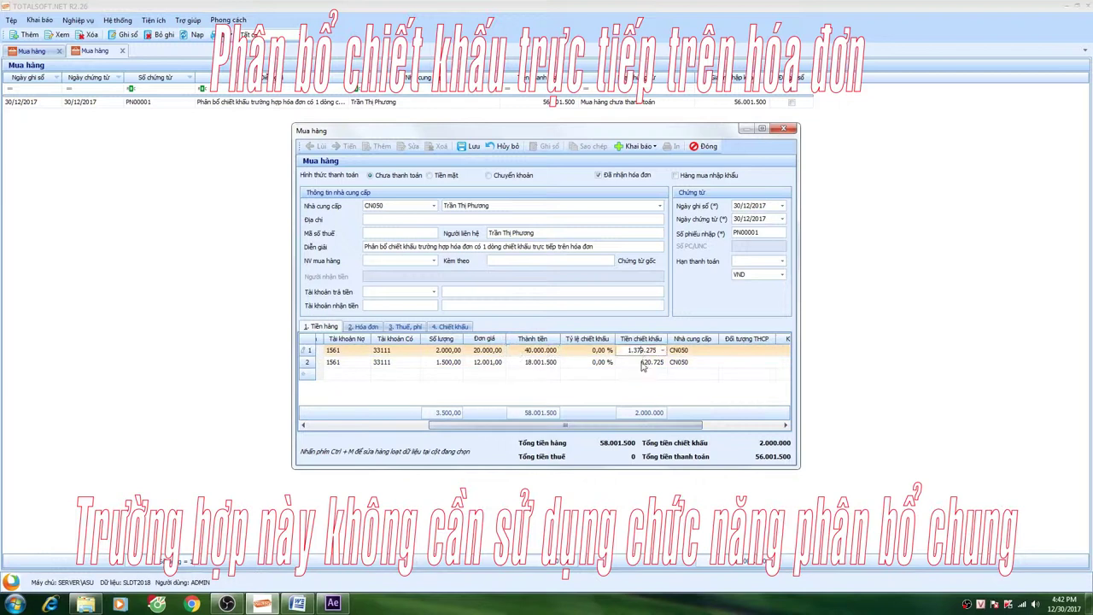
pyautogui.hscroll(-3, 585, 428)
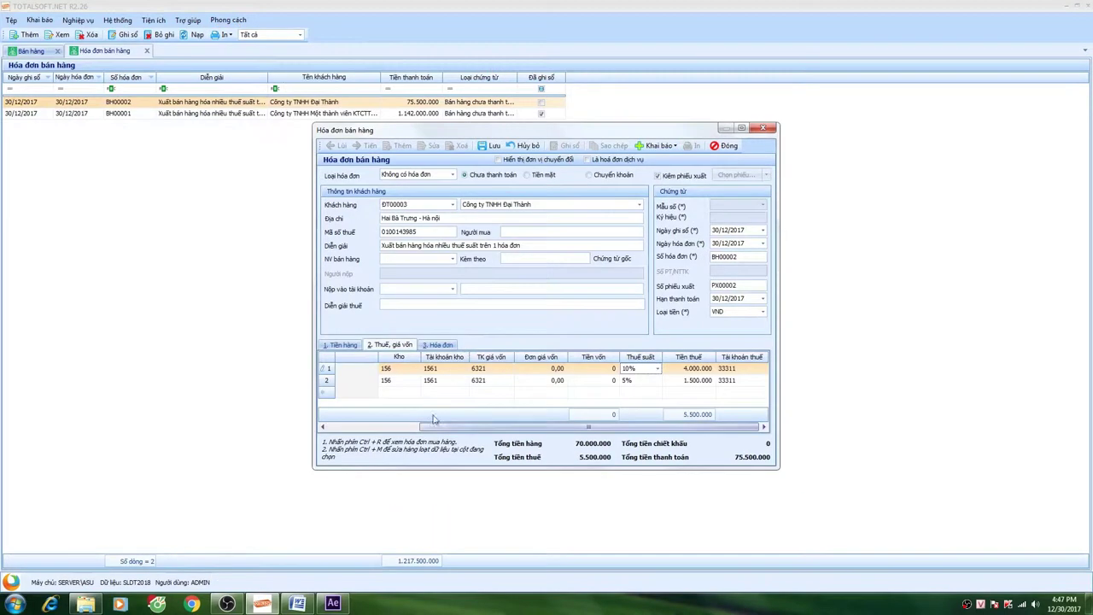
# Step: Switch to Microsoft Word, select the note about goods with different tax rates, and return to TOTALSOFT.NET
pyautogui.hotkey('alt', 'Tab')
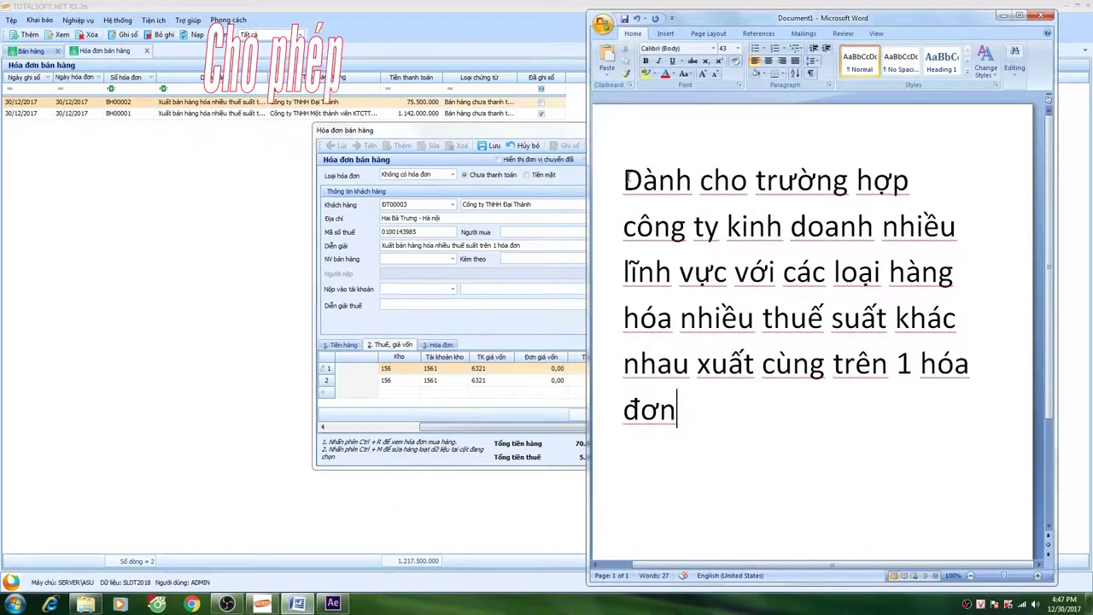
pyautogui.moveTo(624, 175); pyautogui.dragTo(810, 456)
pyautogui.click(357, 270)
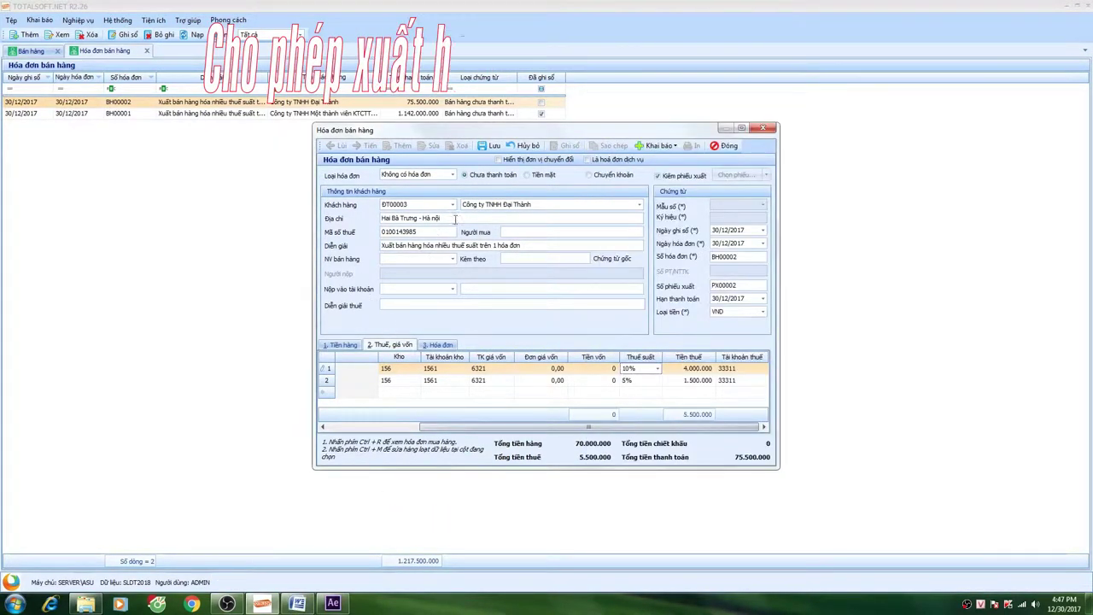
# Step: Examine the goods lines of sales invoice BH00002 and the tax rate applied to each
pyautogui.click(343, 345)
pyautogui.click(343, 345)
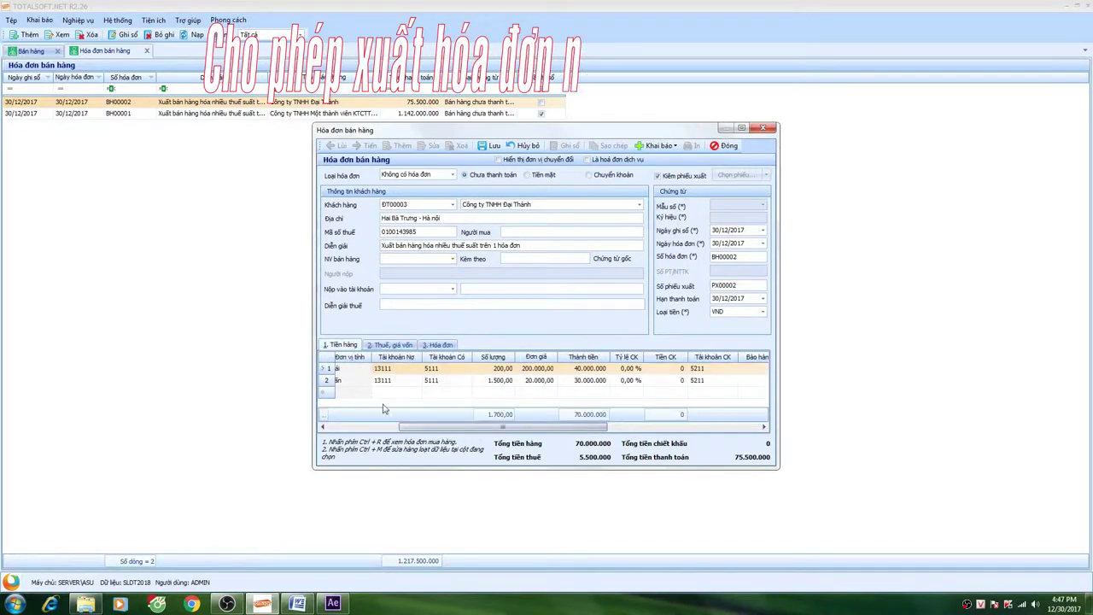
pyautogui.moveTo(427, 428); pyautogui.dragTo(364, 427)
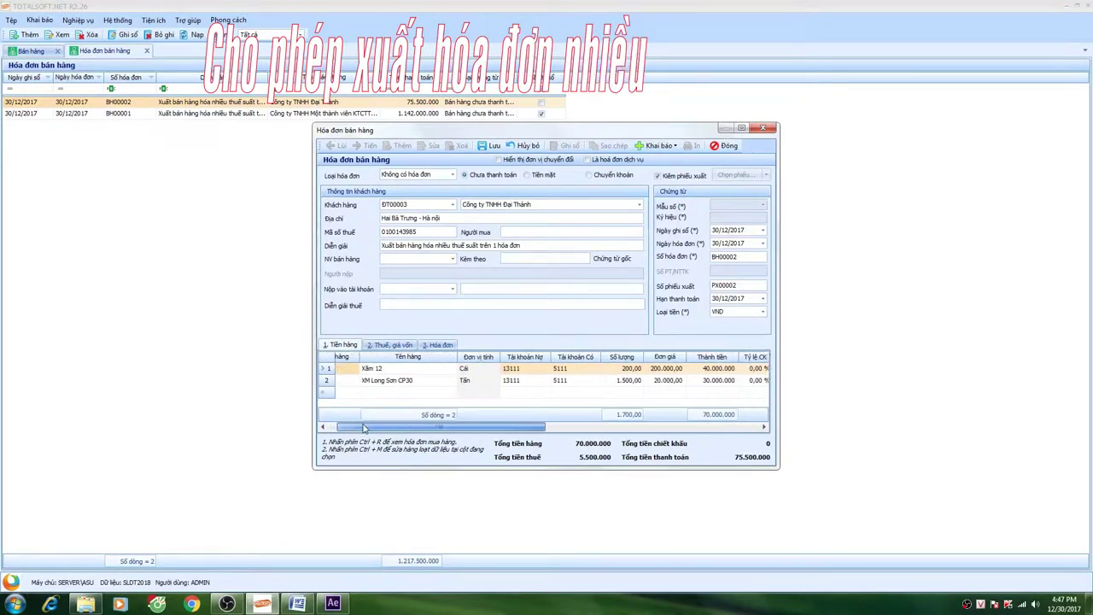
pyautogui.moveTo(463, 427); pyautogui.dragTo(624, 429)
pyautogui.click(390, 345)
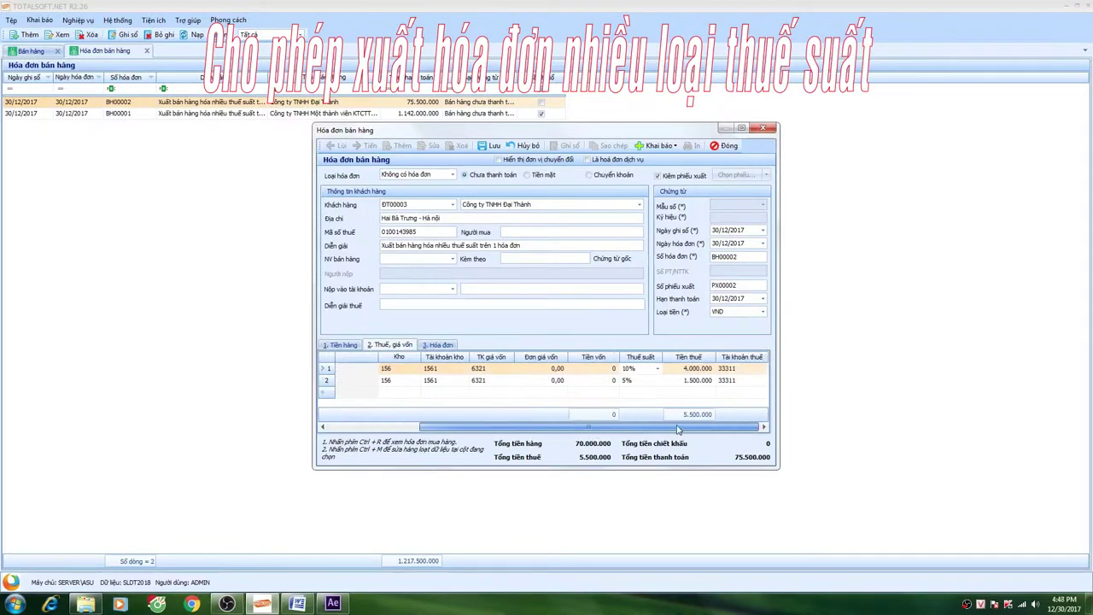
# Step: Set the first goods line's tax rate to 0% on sales invoice BH00002 and save the invoice
pyautogui.click(636, 380)
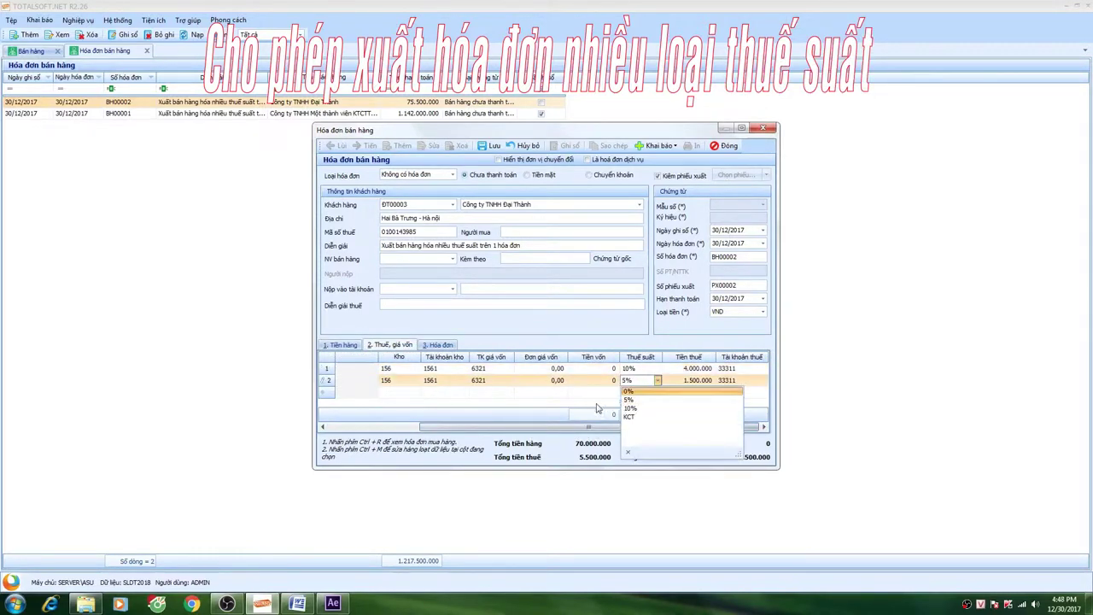
pyautogui.click(631, 390)
pyautogui.click(630, 369)
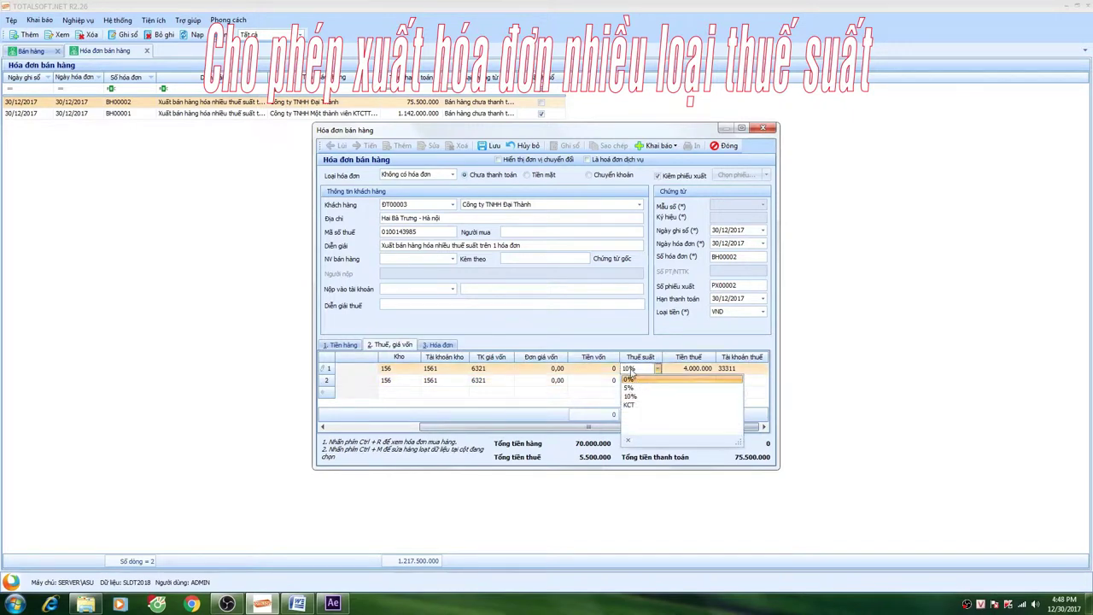
pyautogui.click(632, 380)
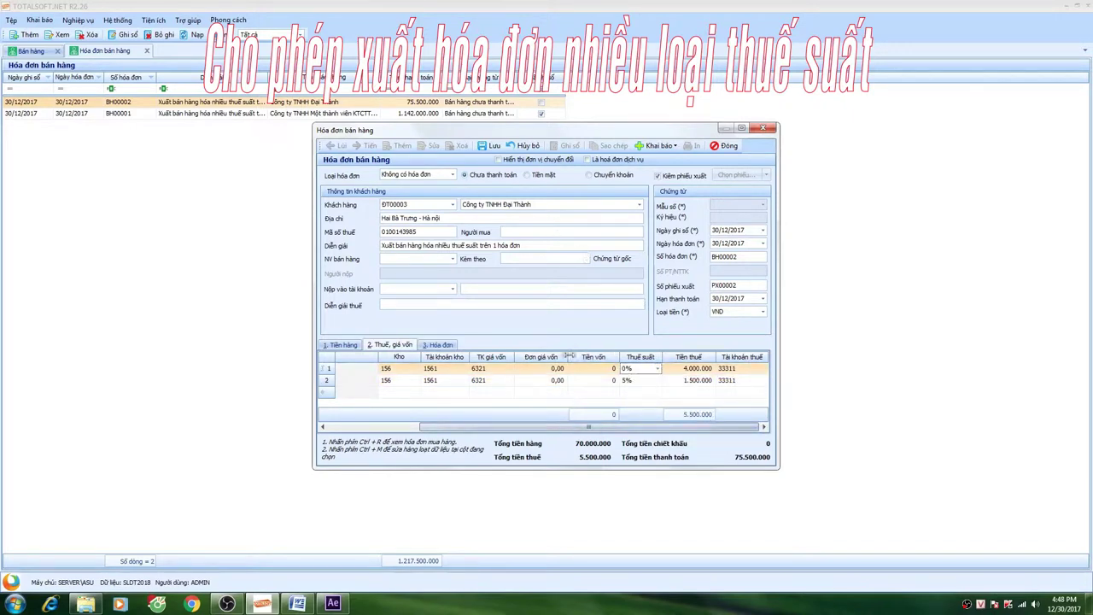
pyautogui.press('Tab')
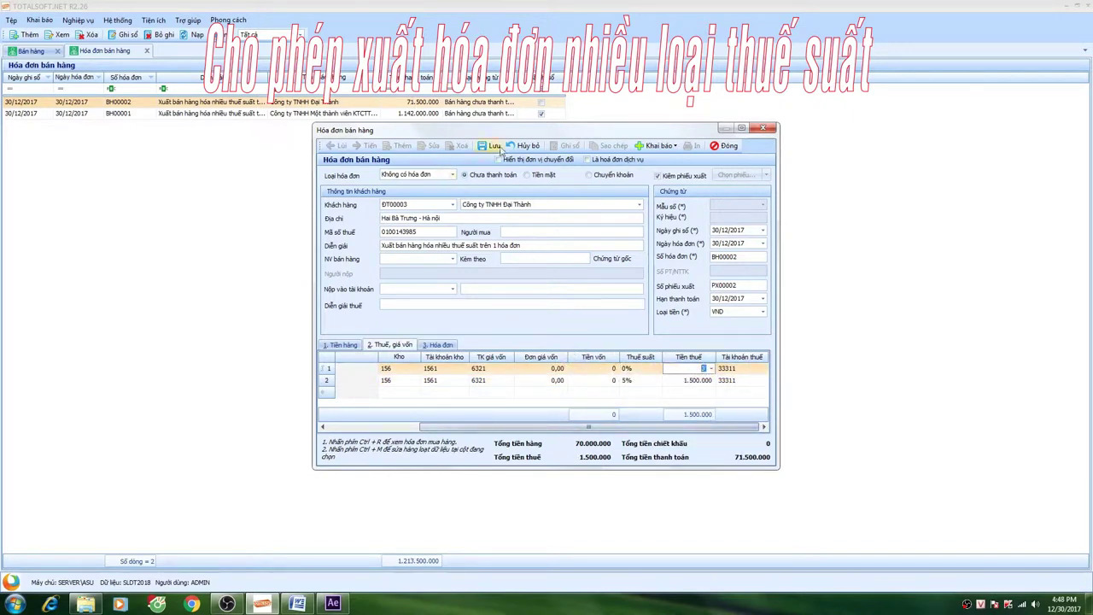
pyautogui.click(493, 146)
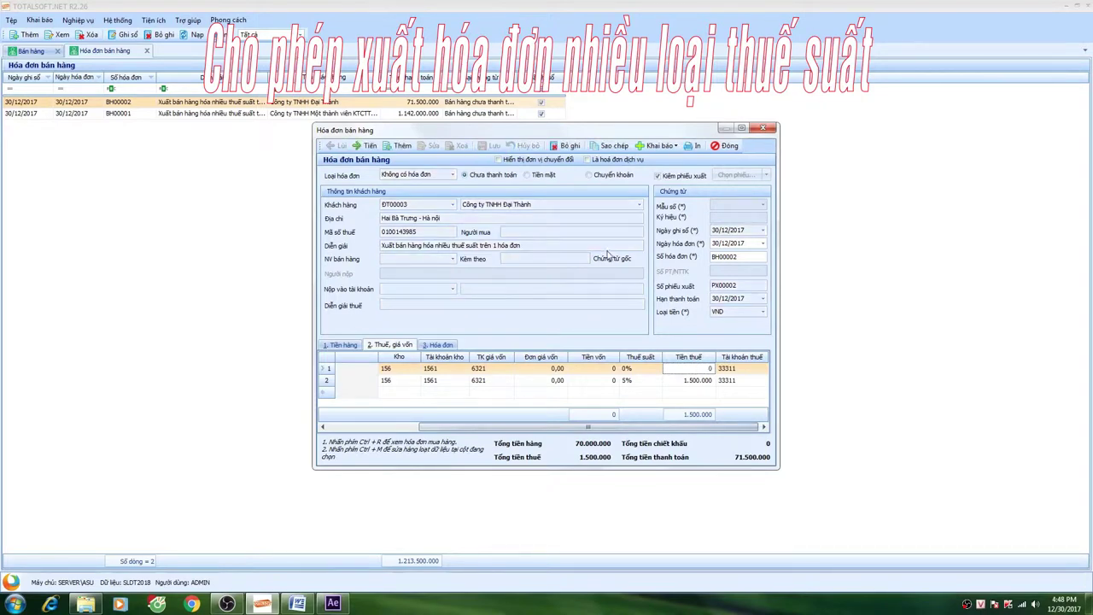